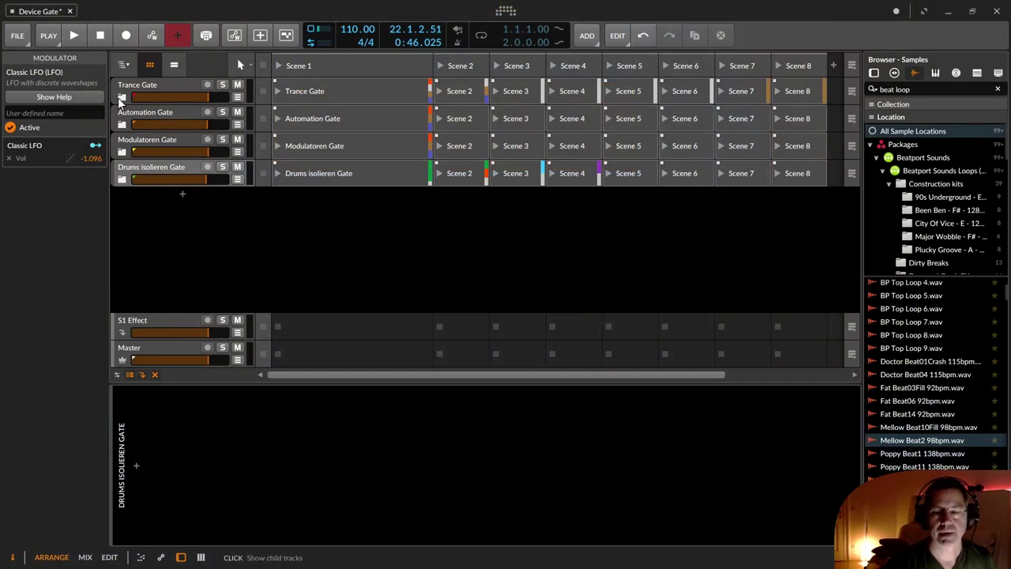
# - Expand the Trance Gate group and play its Scene 1, with the 16tel gate clip triggering the Polysynth clip
pyautogui.click(121, 98)
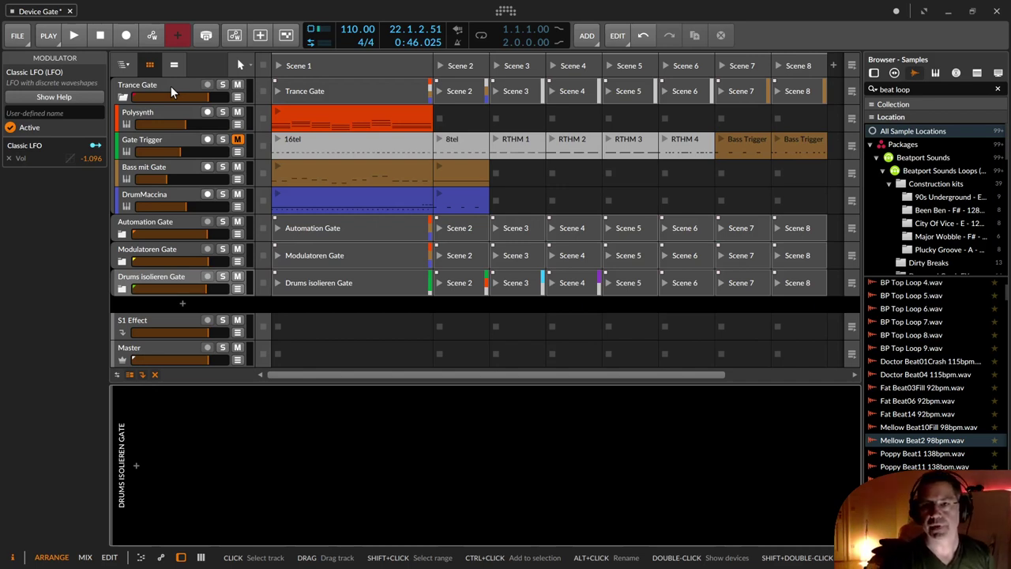
pyautogui.click(280, 91)
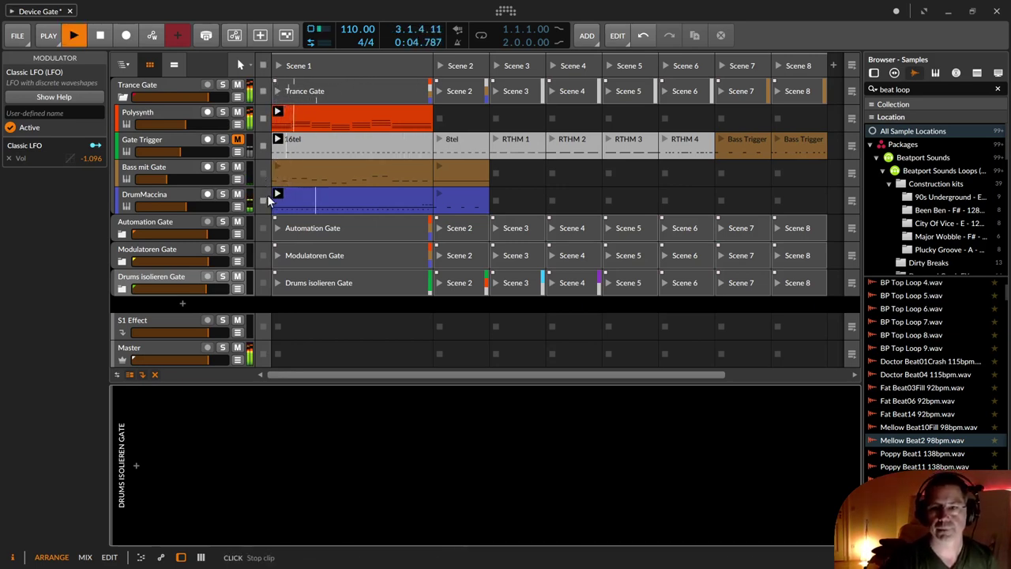
pyautogui.click(277, 140)
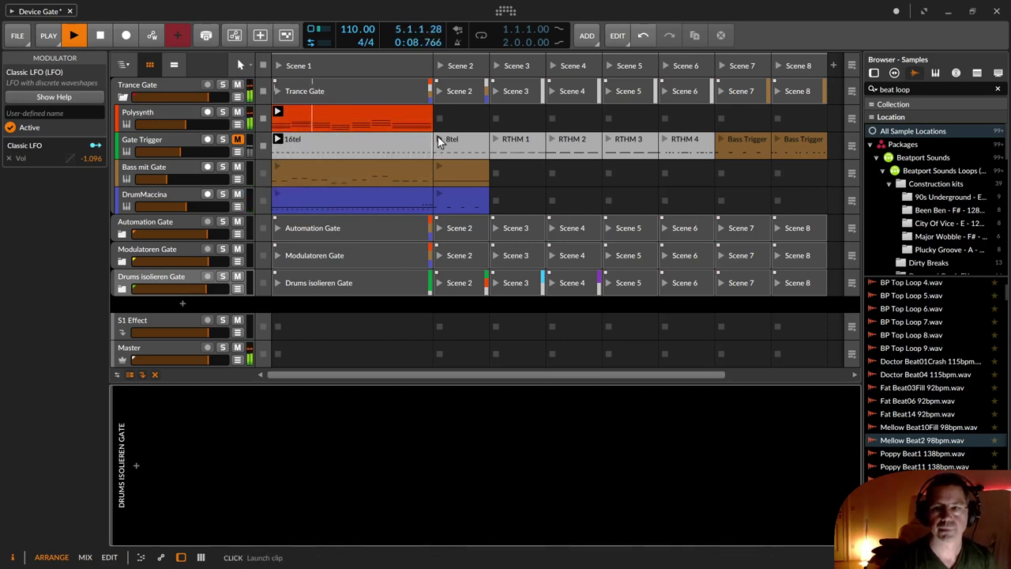
# - Audition the Gate Trigger clips 8tel and RTHM 1 to RTHM 4, followed by RTHM 1 and 16tel, and stop playback
pyautogui.click(439, 140)
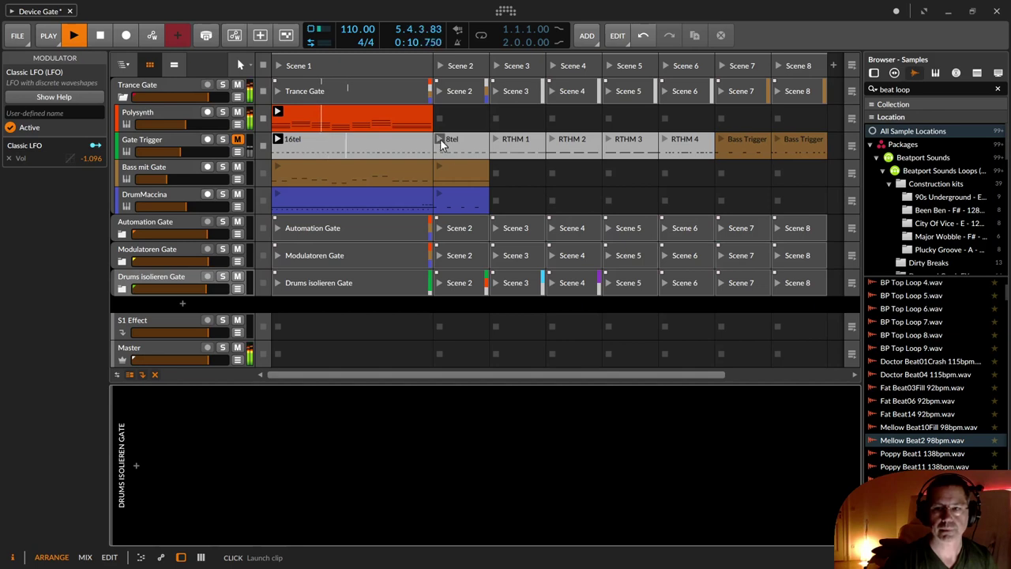
pyautogui.click(494, 140)
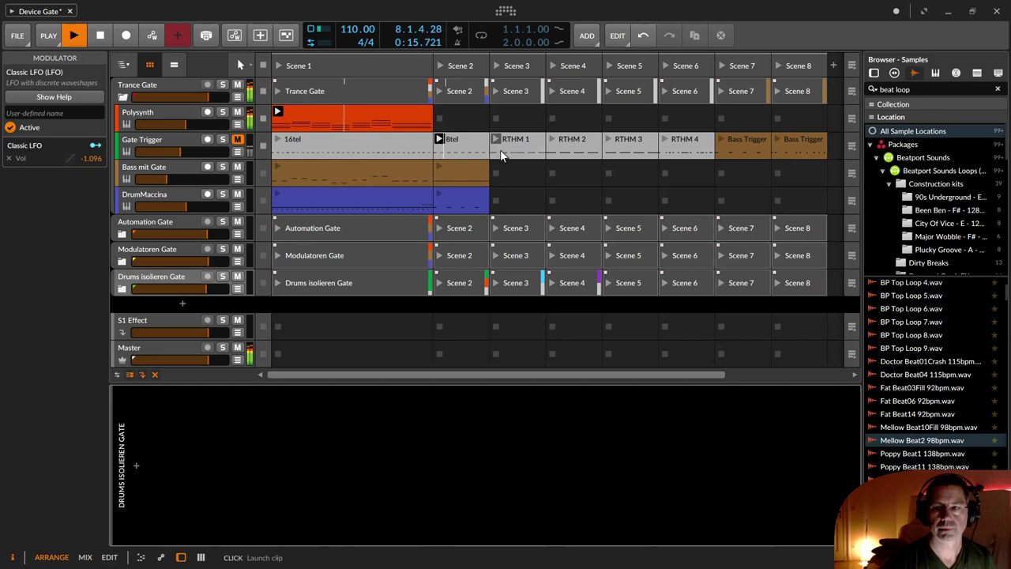
pyautogui.click(553, 139)
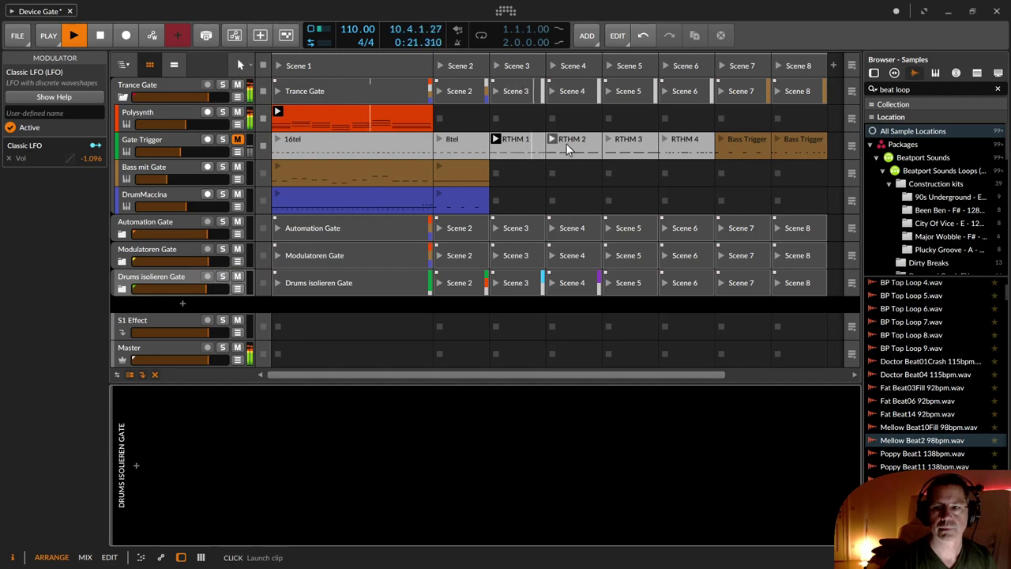
pyautogui.click(608, 139)
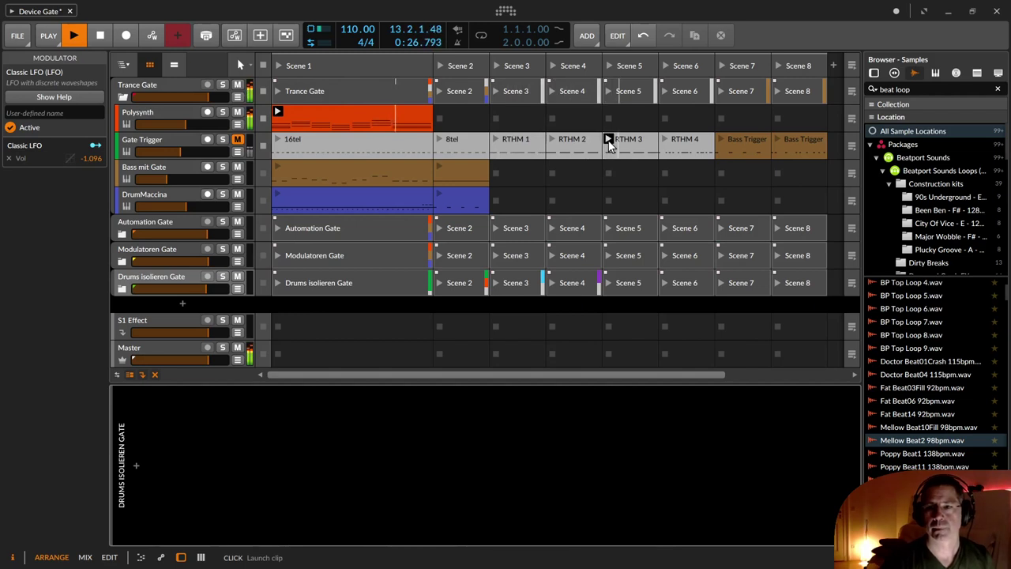
pyautogui.click(662, 138)
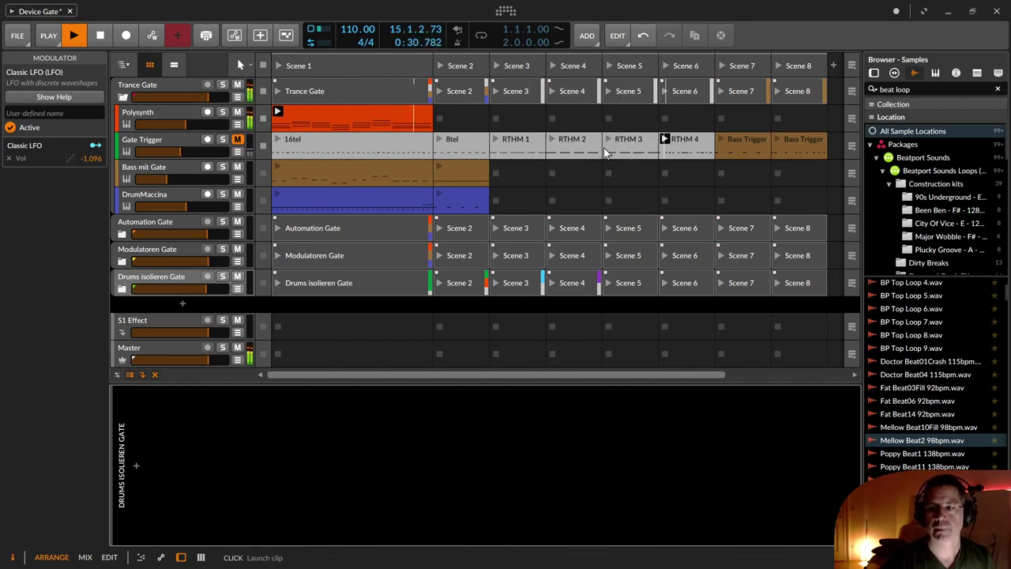
pyautogui.click(497, 137)
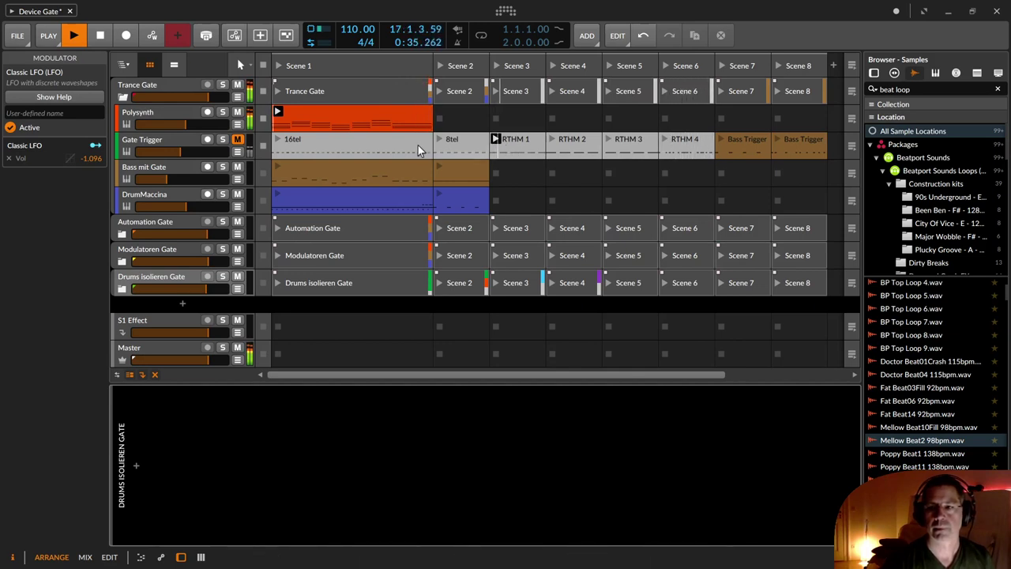
pyautogui.click(278, 140)
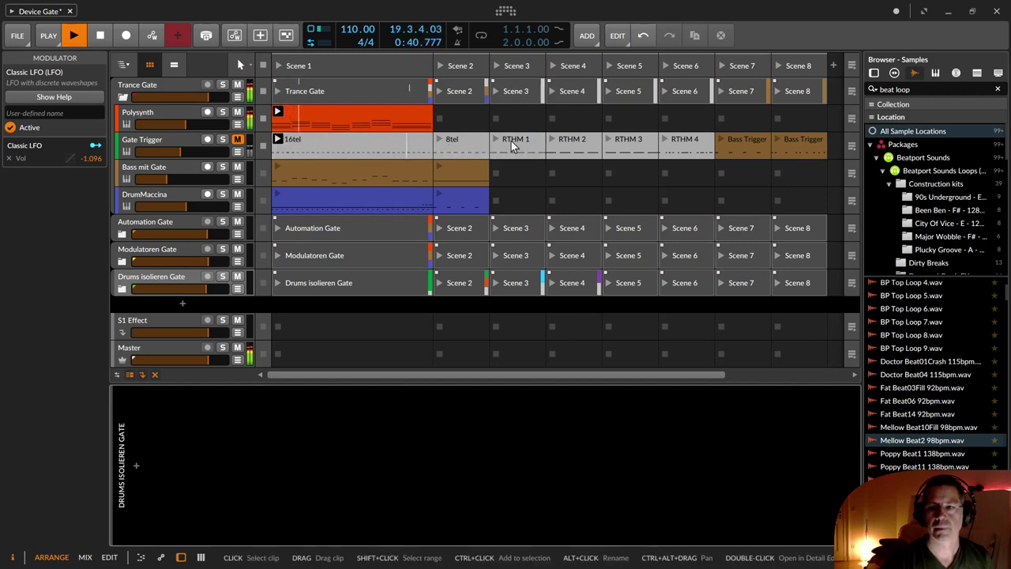
pyautogui.press('space')
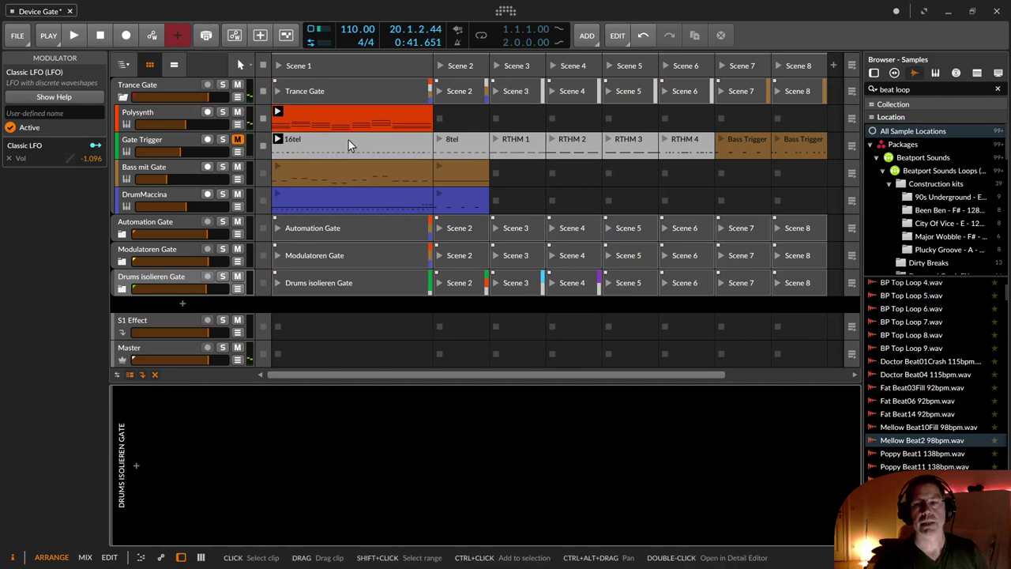
# - Inspect the Gate device on the Polysynth track and the notes of the Gate Trigger track's 16tel clip
pyautogui.click(136, 113)
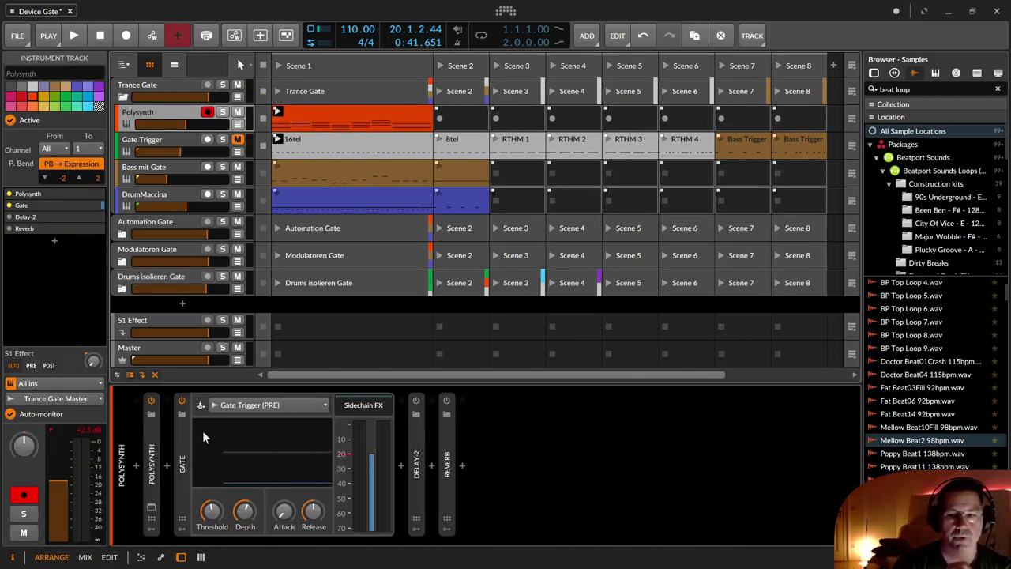
pyautogui.click(183, 446)
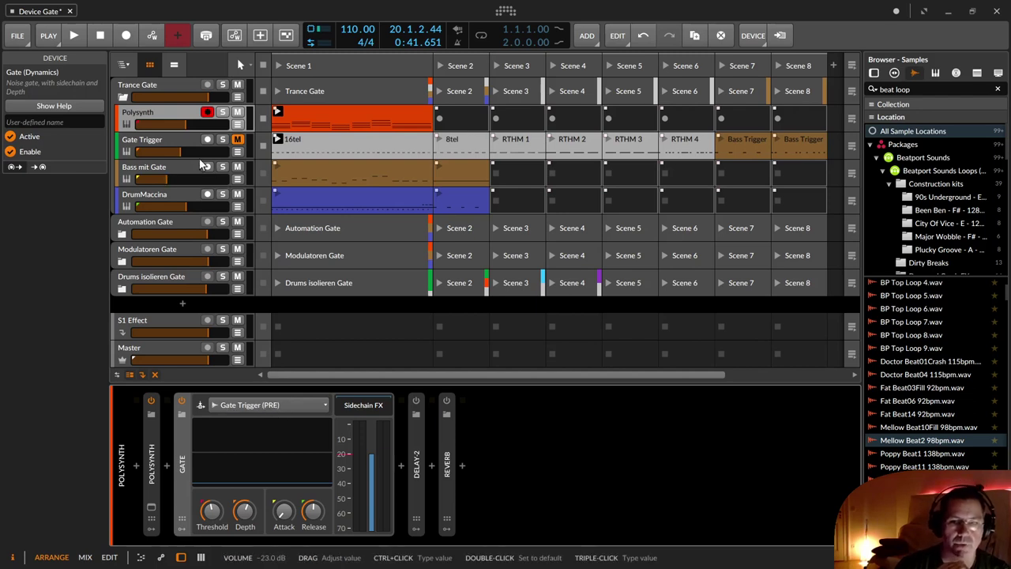
pyautogui.click(140, 140)
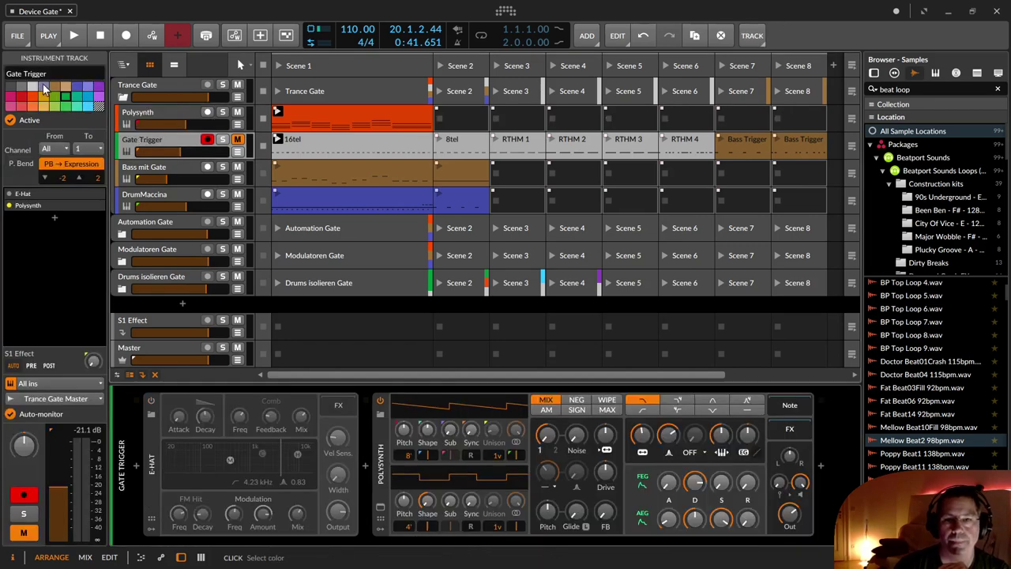
pyautogui.doubleClick(314, 147)
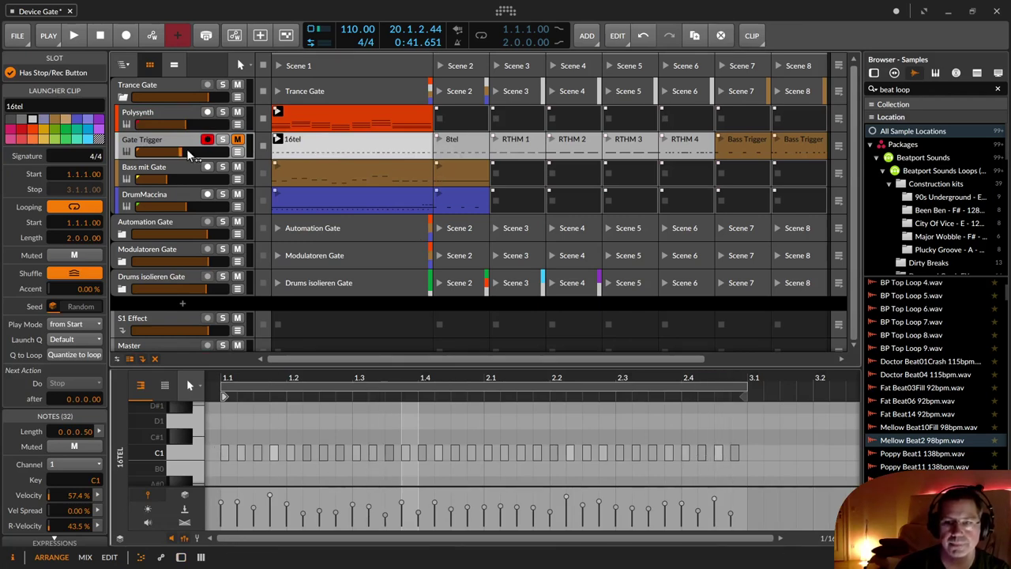
# - On the Gate Trigger track, disable the Polysynth device and enable E-Hat as the trigger sound
pyautogui.click(175, 141)
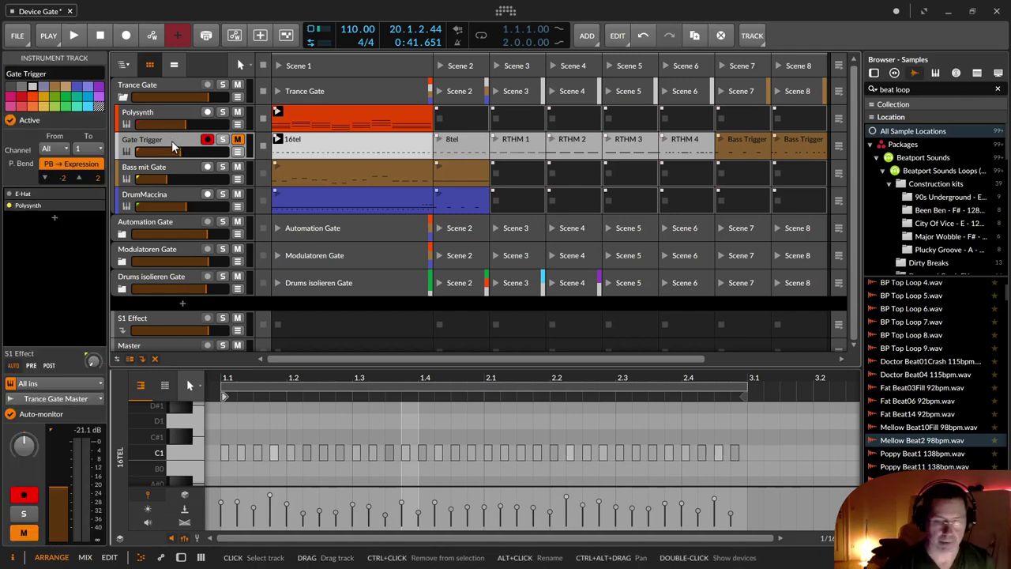
pyautogui.doubleClick(172, 142)
pyautogui.click(381, 401)
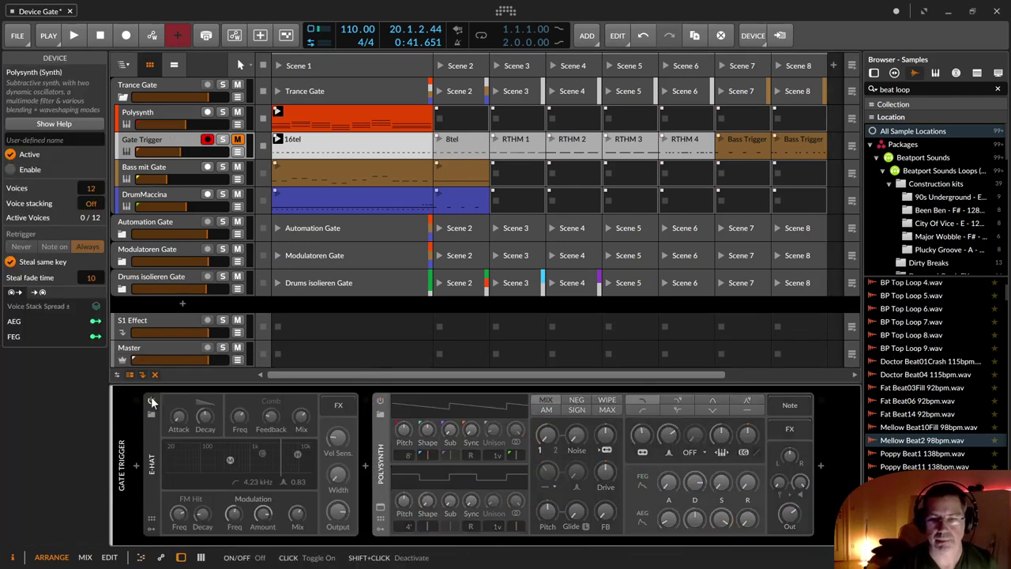
pyautogui.click(150, 400)
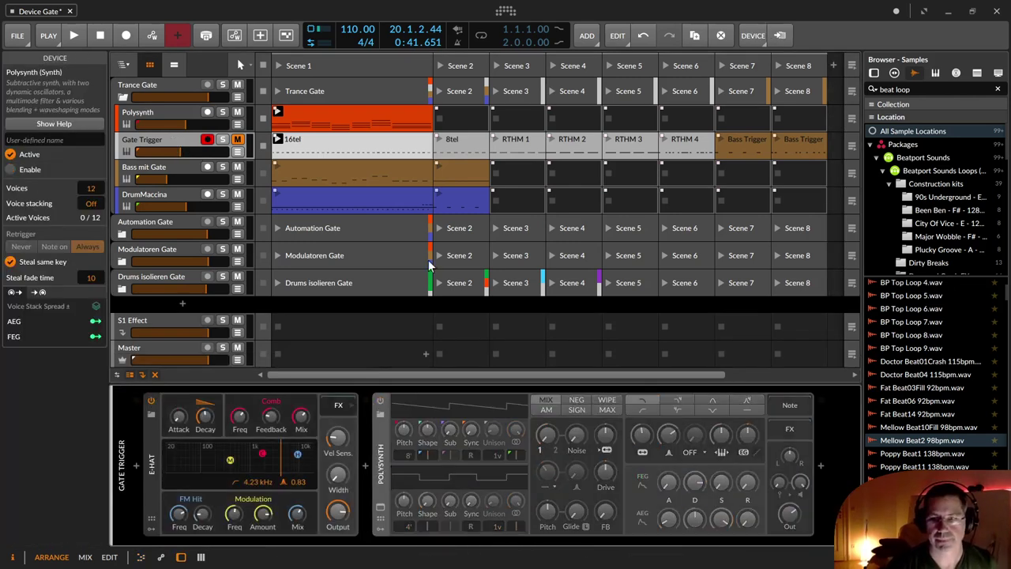
# - Play the Polysynth clip against the 8tel and RTHM 1 to RTHM 4 gate clips, return to 8tel and stop playback
pyautogui.click(279, 117)
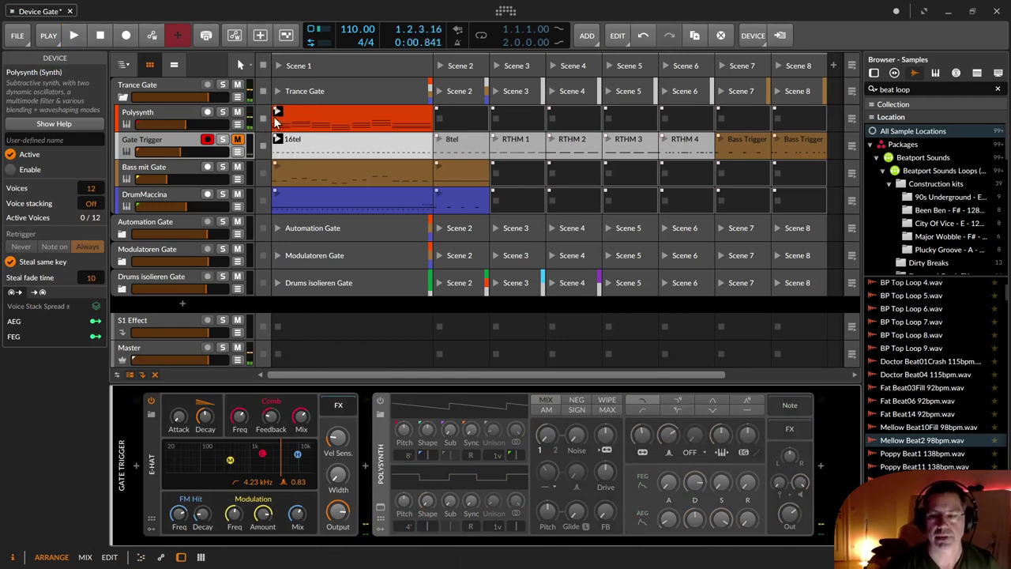
pyautogui.click(497, 140)
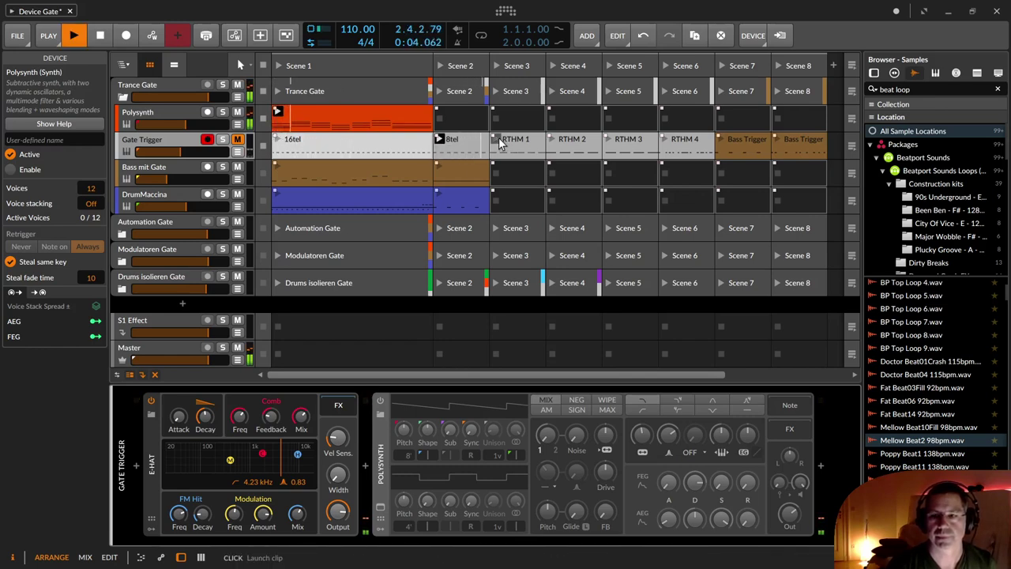
pyautogui.click(552, 140)
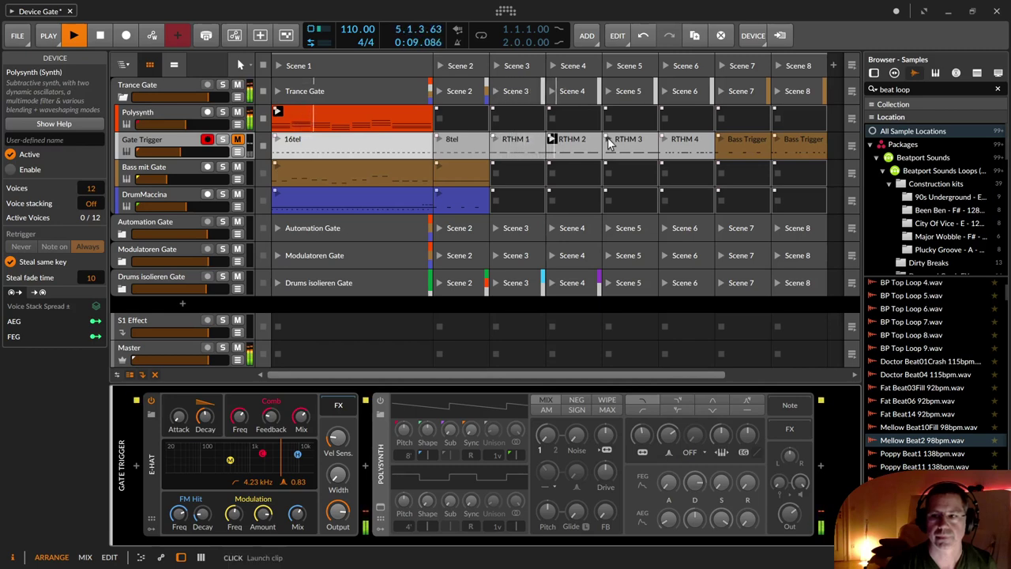
pyautogui.click(589, 143)
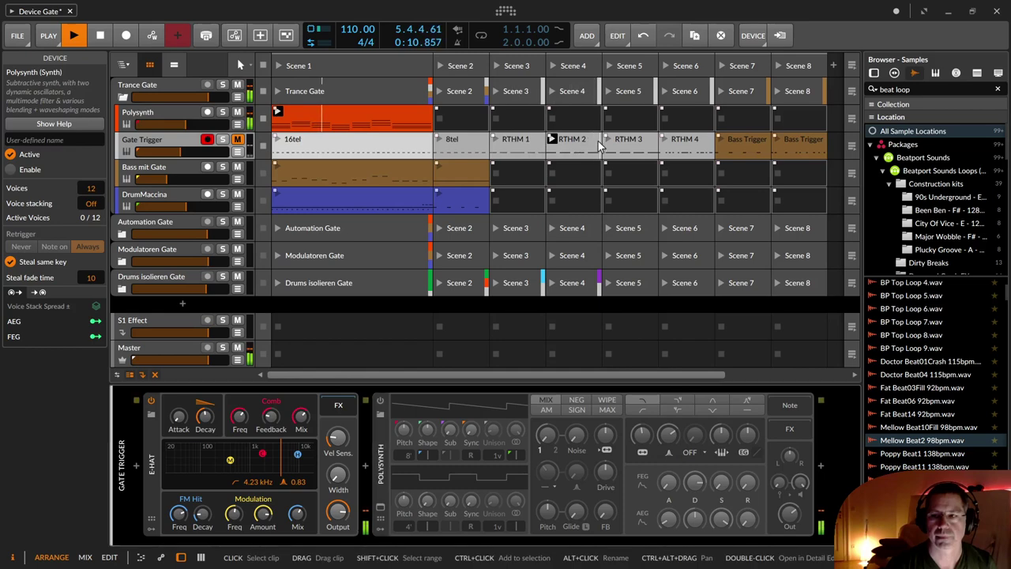
pyautogui.click(611, 141)
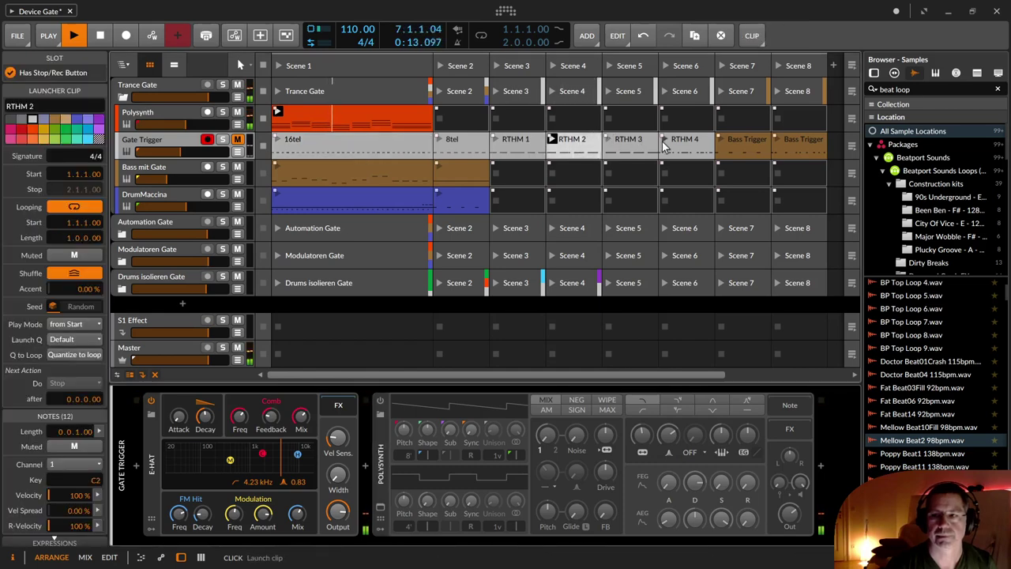
pyautogui.click(664, 140)
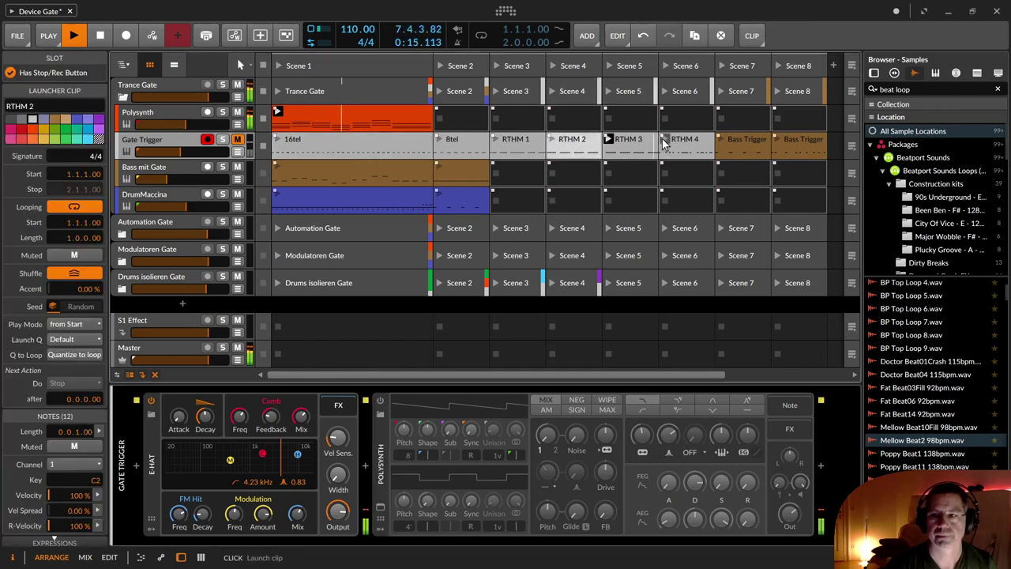
pyautogui.click(440, 140)
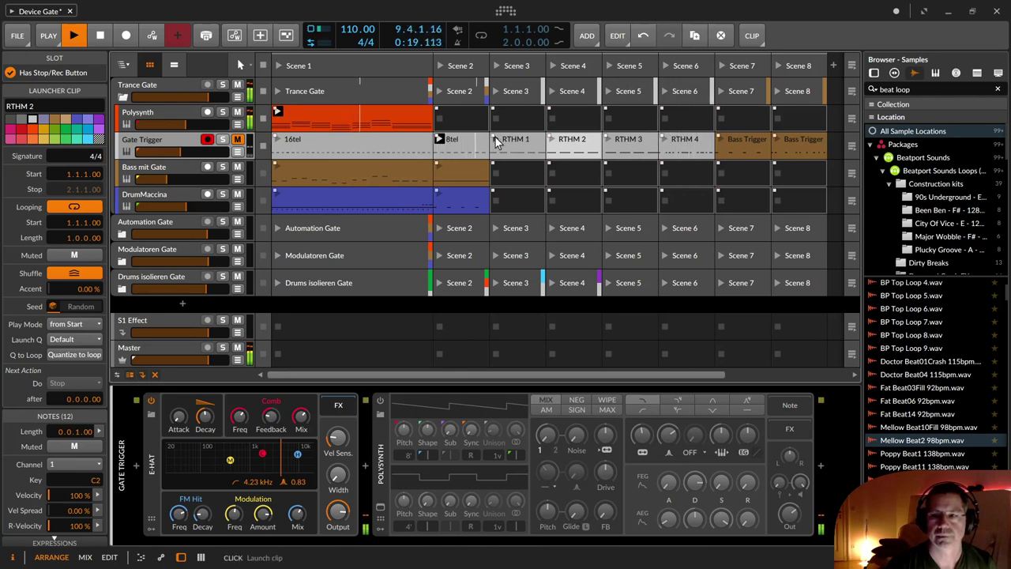
pyautogui.press('space')
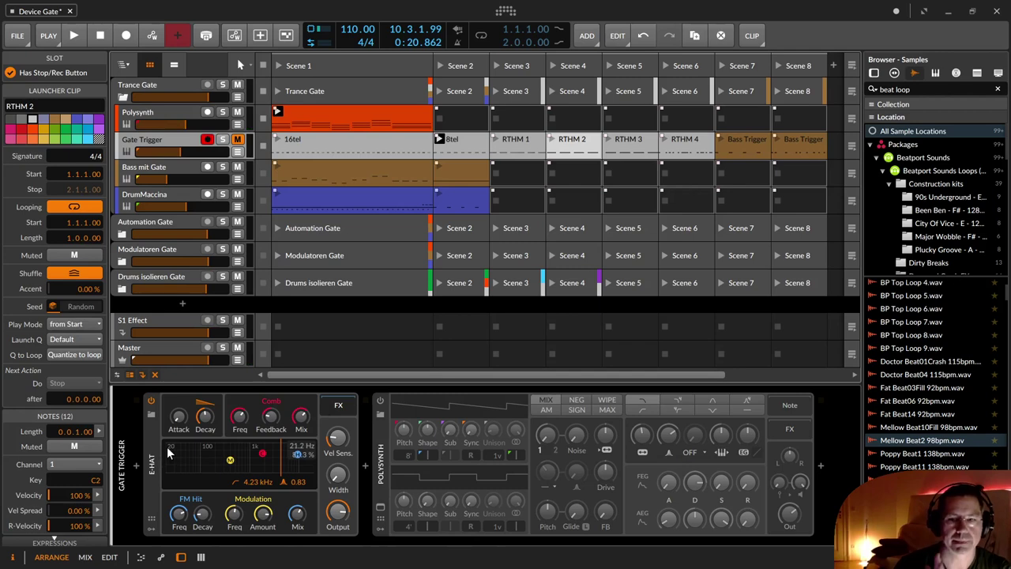
# - Review the Polysynth track's device chain and compare the notes in the 16tel clip and the Polysynth clip
pyautogui.click(153, 110)
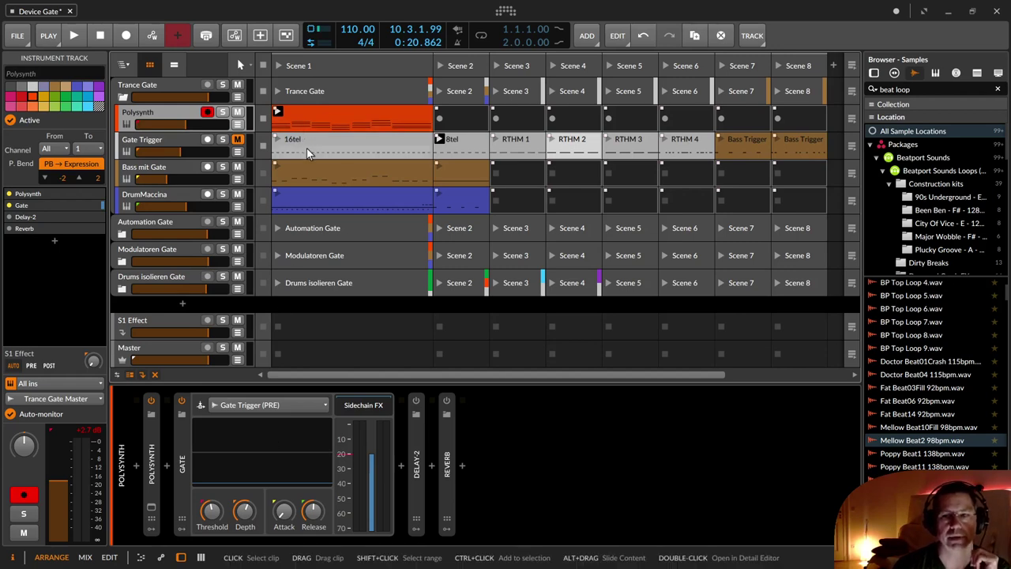
pyautogui.doubleClick(306, 148)
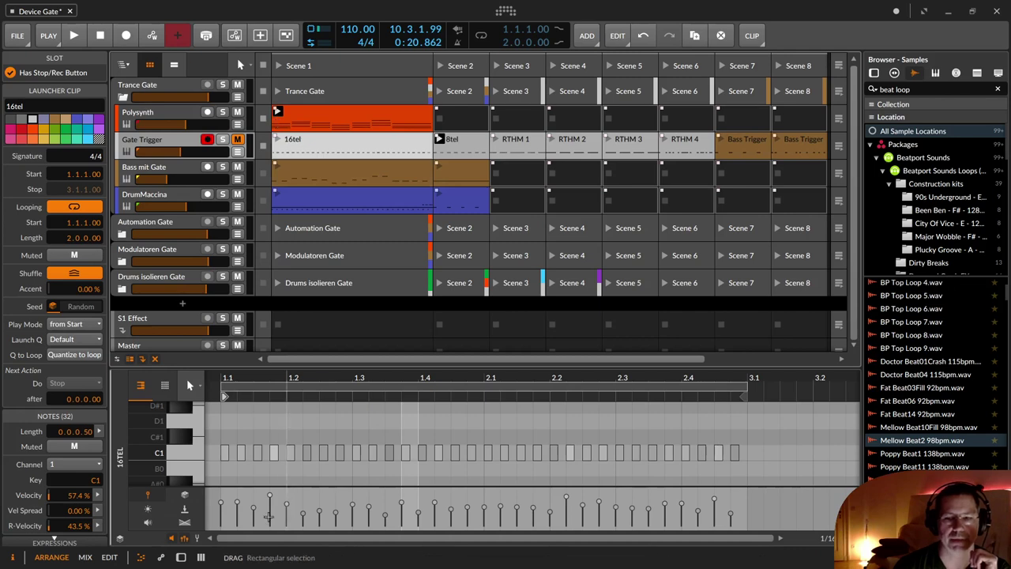
pyautogui.click(330, 108)
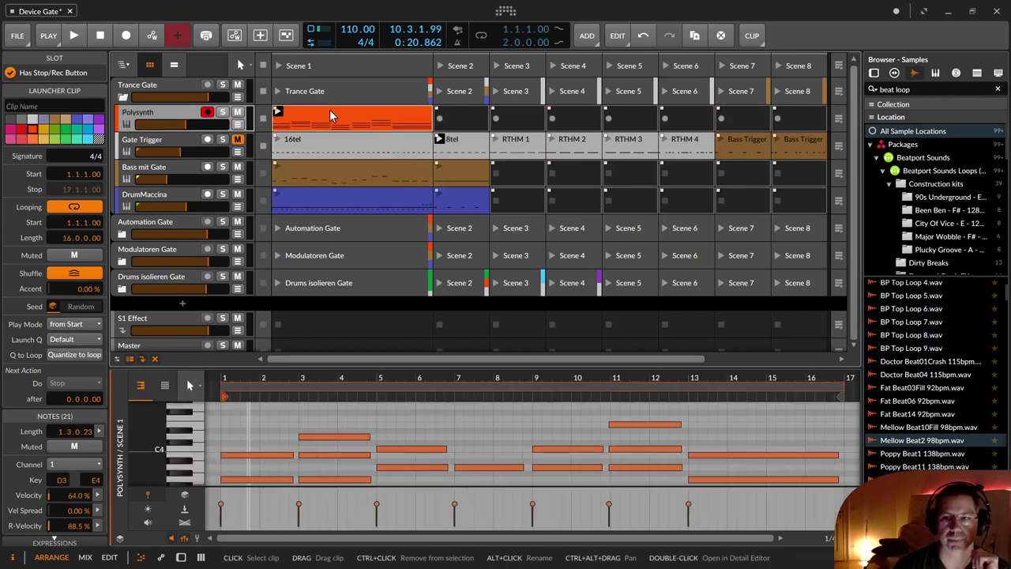
# - Show the Gate Trigger track's devices, disable E-Hat and enable its Polysynth device instead
pyautogui.click(156, 142)
pyautogui.press('d')
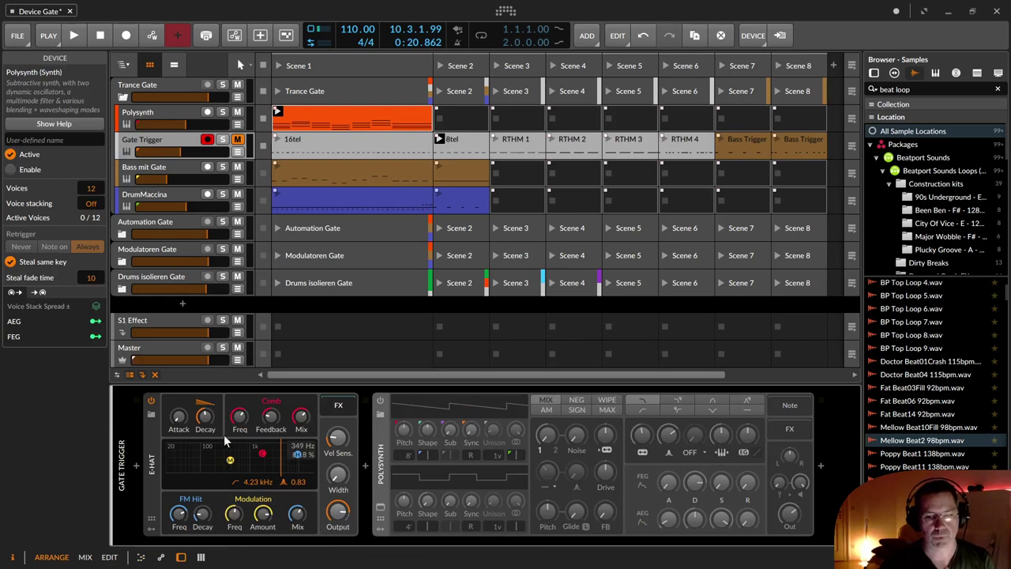
pyautogui.click(151, 400)
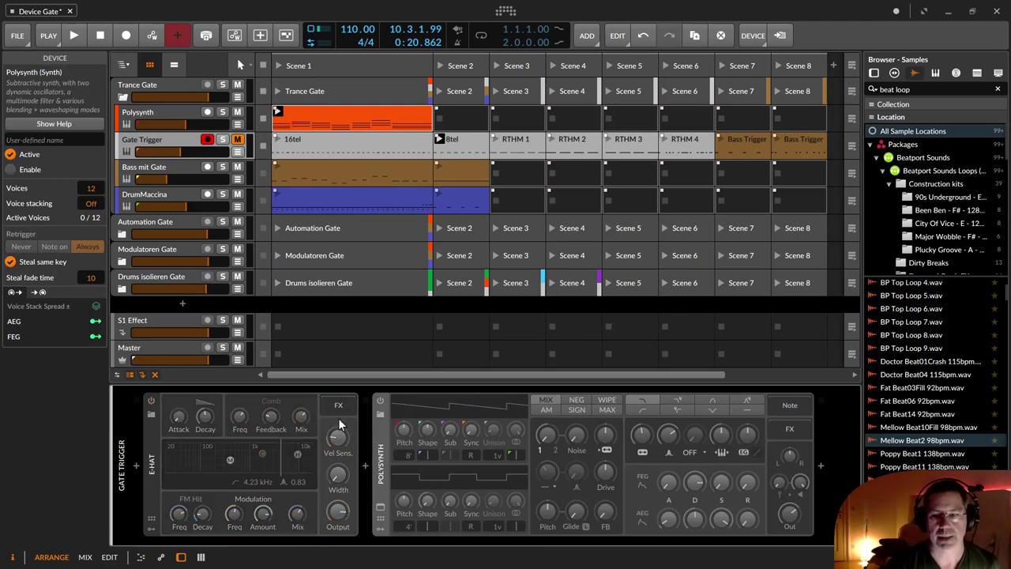
pyautogui.click(382, 401)
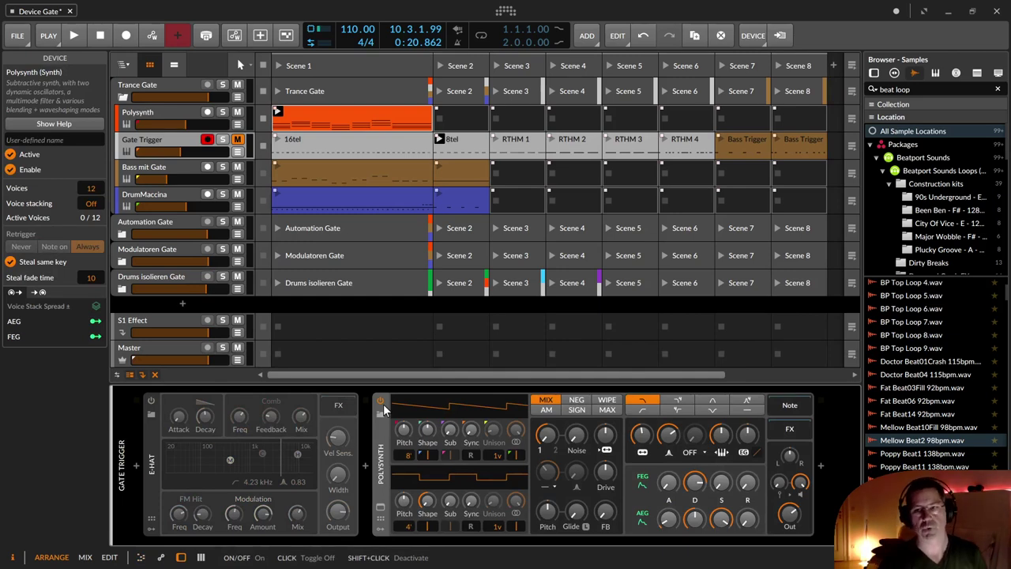
# - Examine the notes of the RTHM 2 and RTHM 4 gate clips and play RTHM 4 with the Polysynth clip
pyautogui.doubleClick(563, 139)
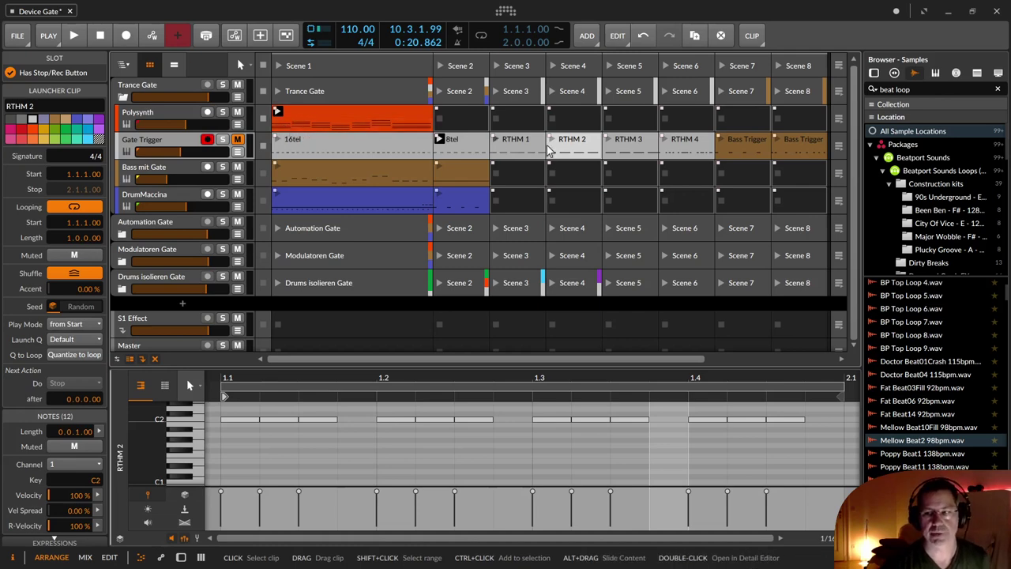
pyautogui.click(685, 150)
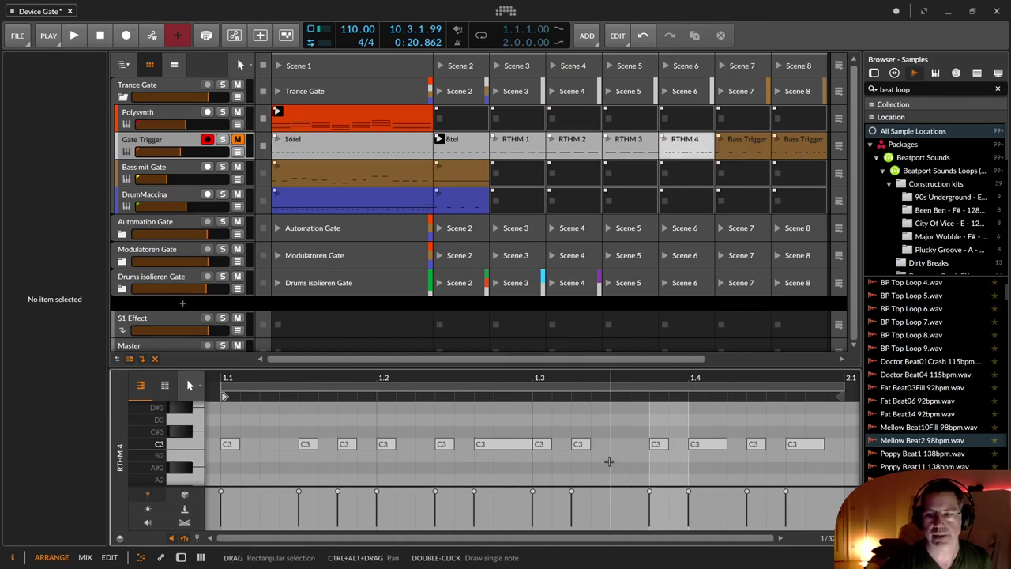
pyautogui.click(665, 139)
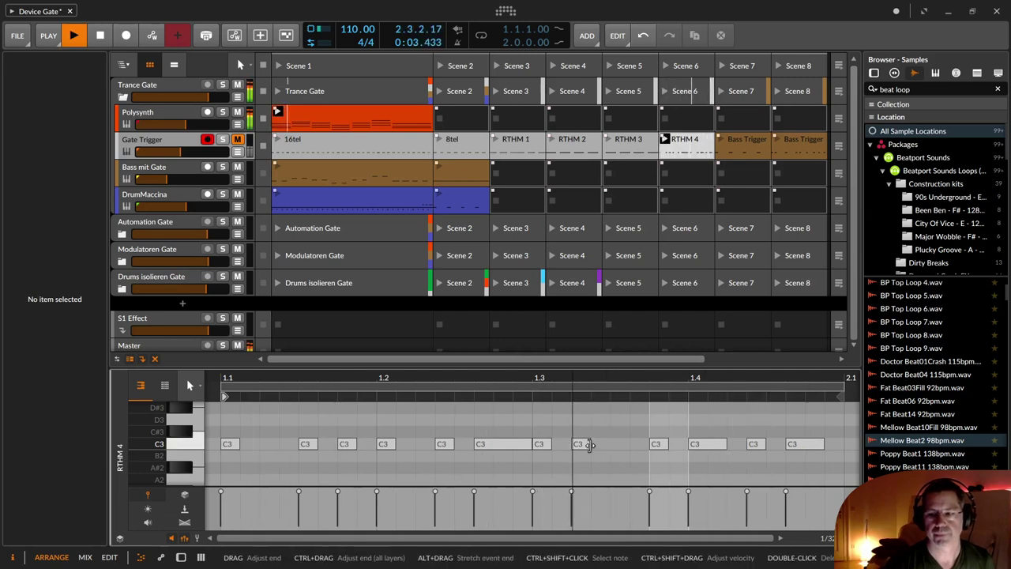
# - Try lengthening two C3 notes in the RTHM 4 clip, undo the note changes and stop playback
pyautogui.moveTo(588, 445); pyautogui.dragTo(646, 445)
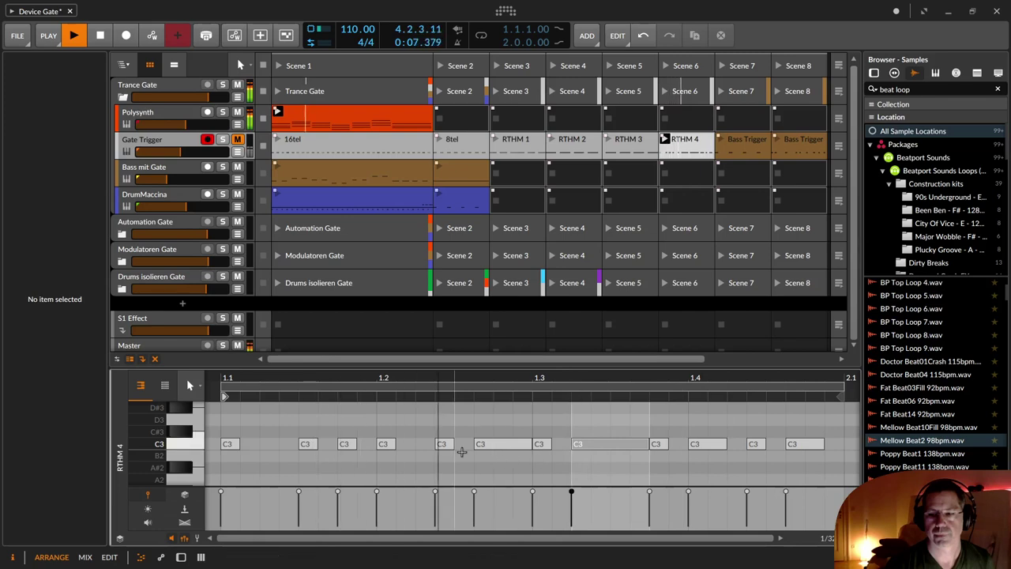
pyautogui.moveTo(318, 445); pyautogui.dragTo(435, 447)
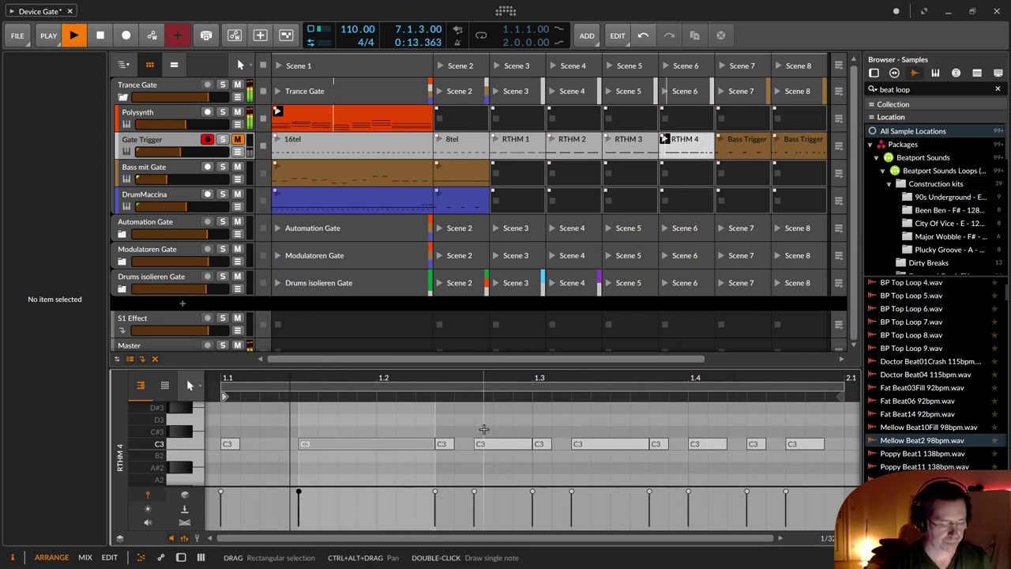
pyautogui.hotkey('ctrl', 'z')
pyautogui.press('space')
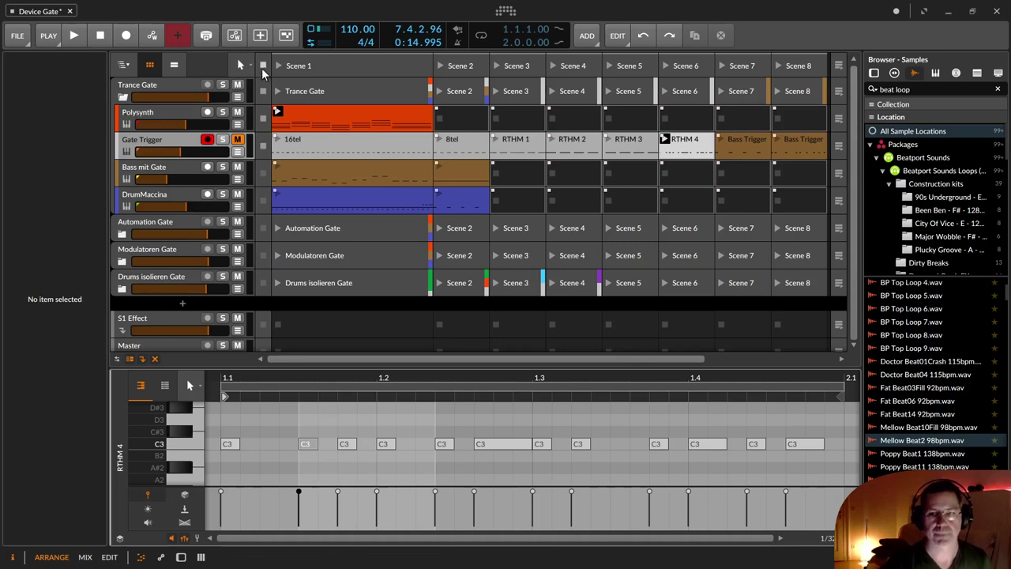
# - Collapse the Trance Gate group and show the devices of the Polysynth track in the Automation Gate group
pyautogui.click(126, 98)
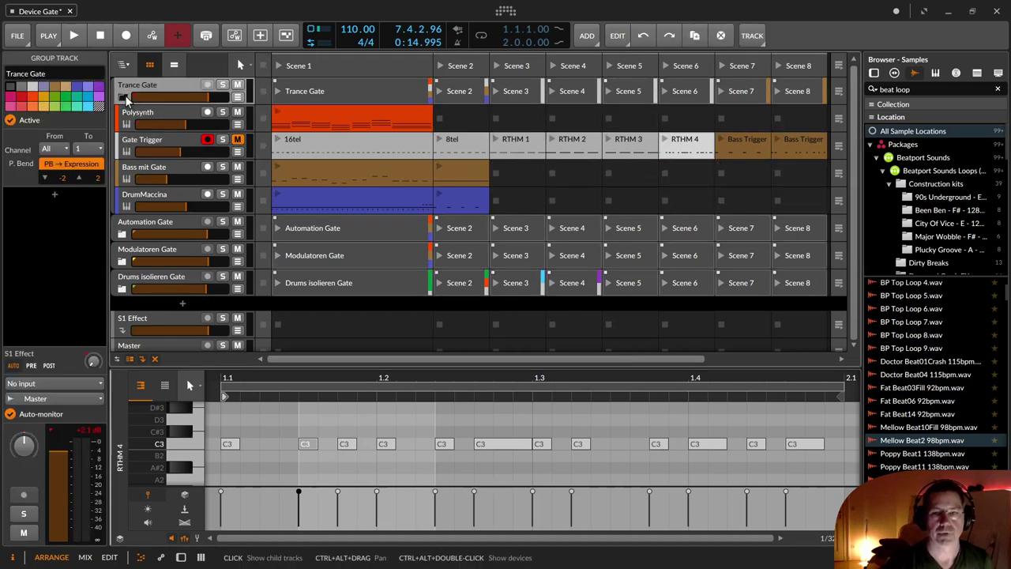
pyautogui.click(124, 98)
pyautogui.click(123, 126)
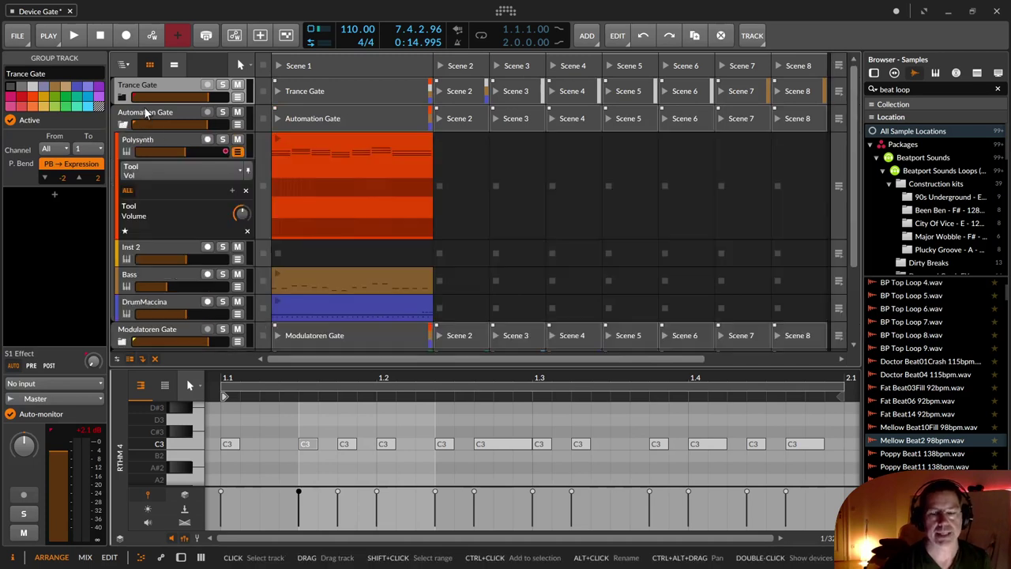
pyautogui.click(130, 116)
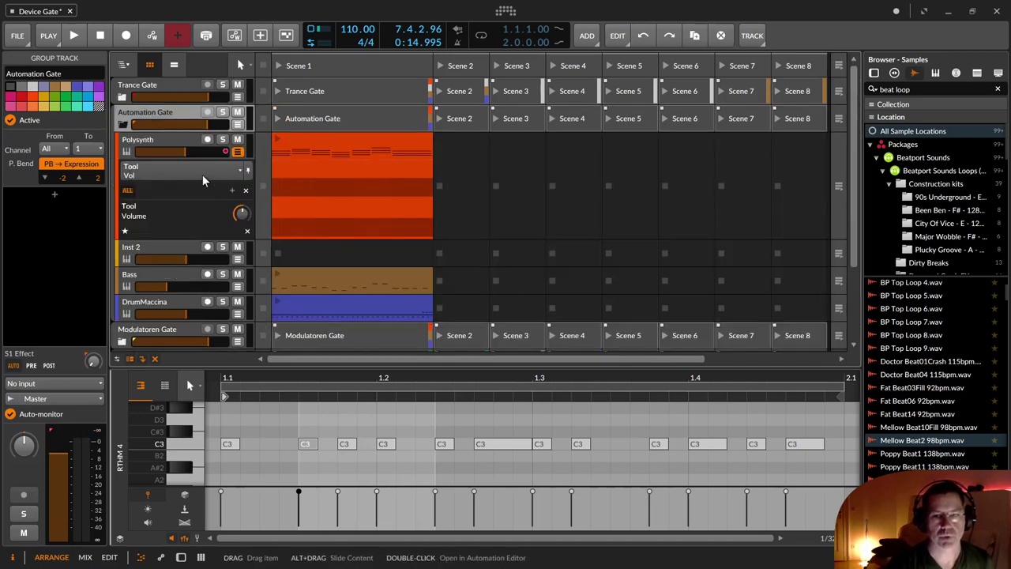
pyautogui.click(187, 154)
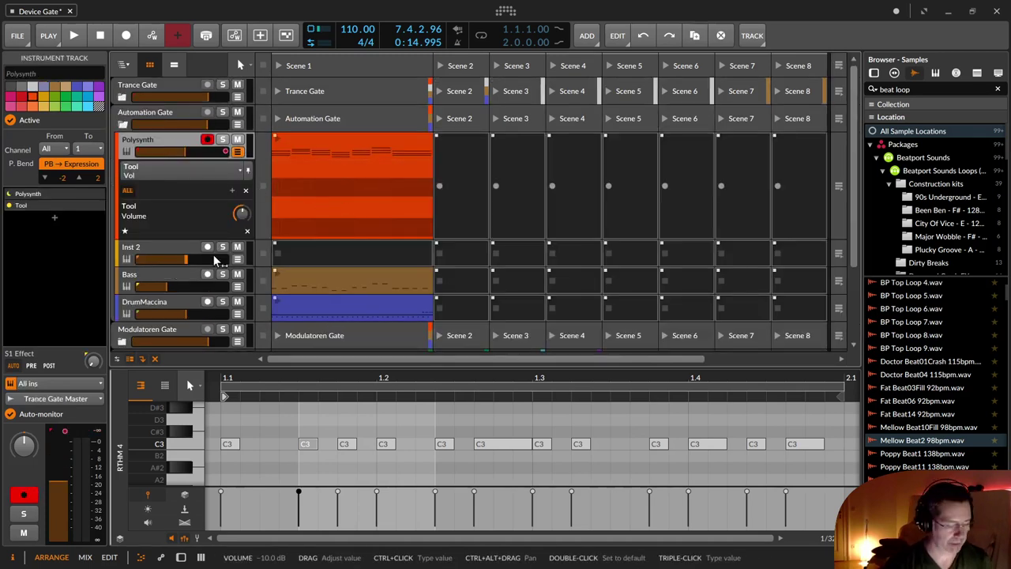
pyautogui.press('d')
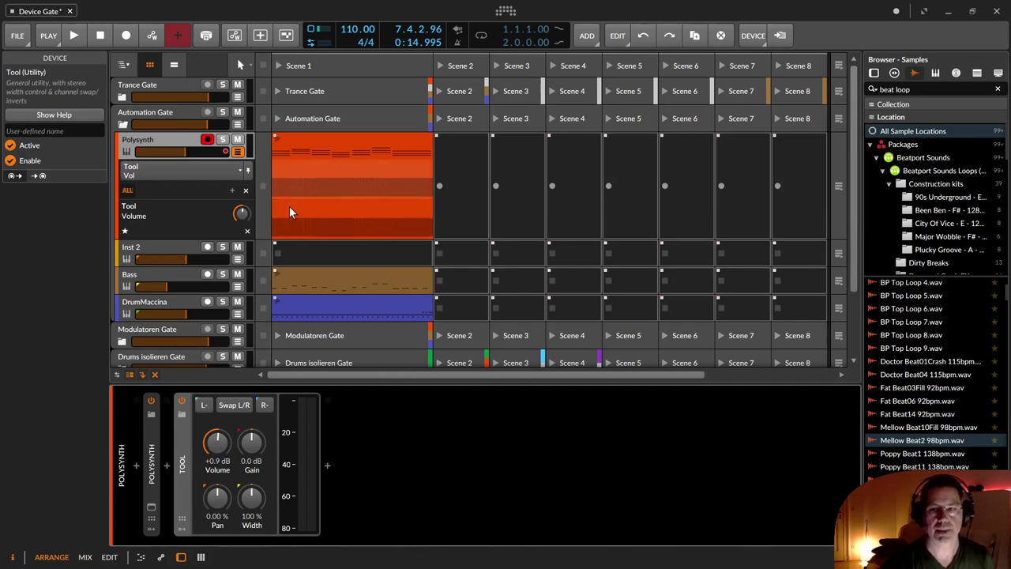
# - Open the Polysynth clip's Tool volume automation and play the Automation Gate scene with the Bass and DrumMaccina clips stopped
pyautogui.click(297, 225)
pyautogui.doubleClick(297, 225)
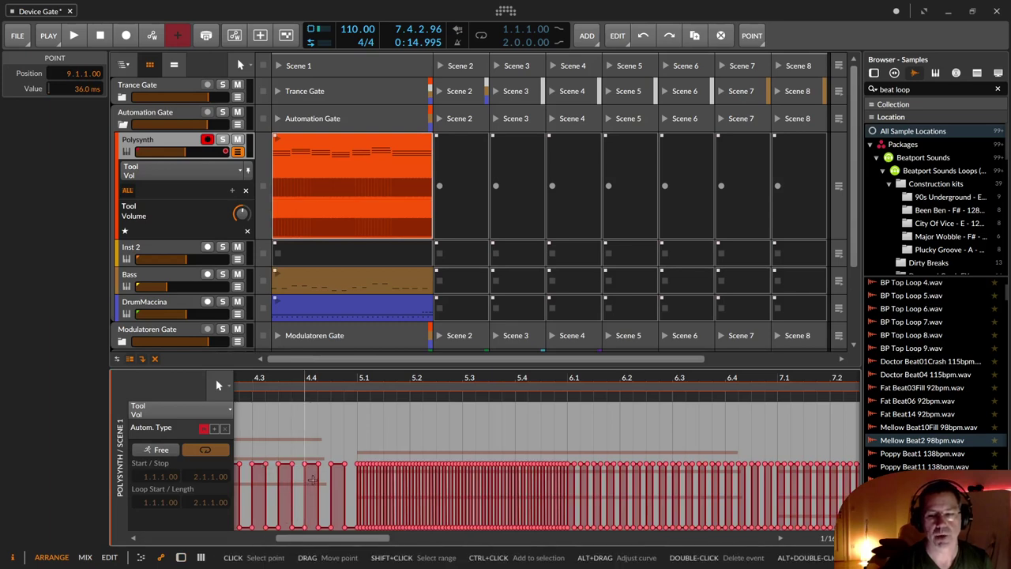
pyautogui.click(278, 120)
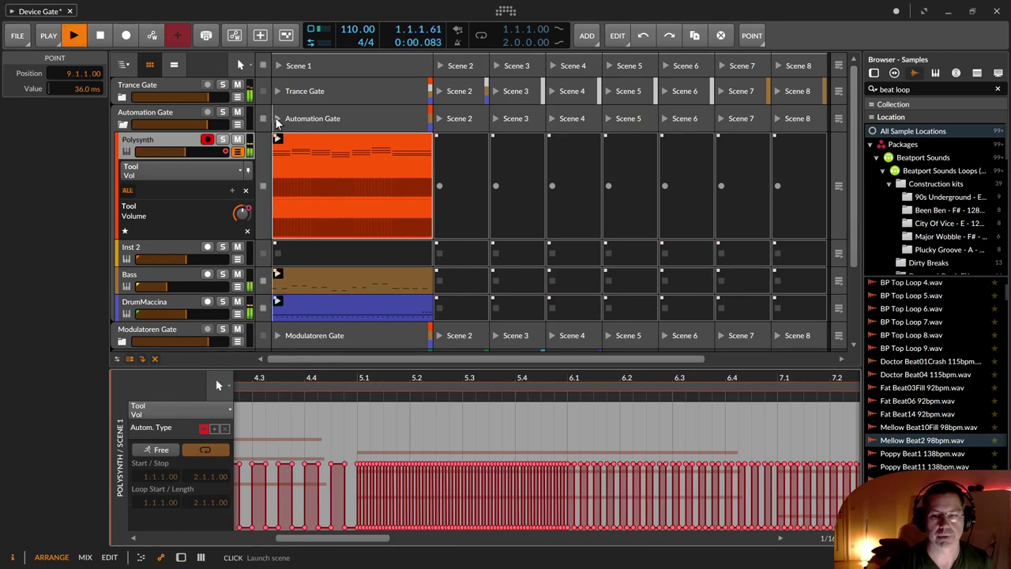
pyautogui.click(263, 296)
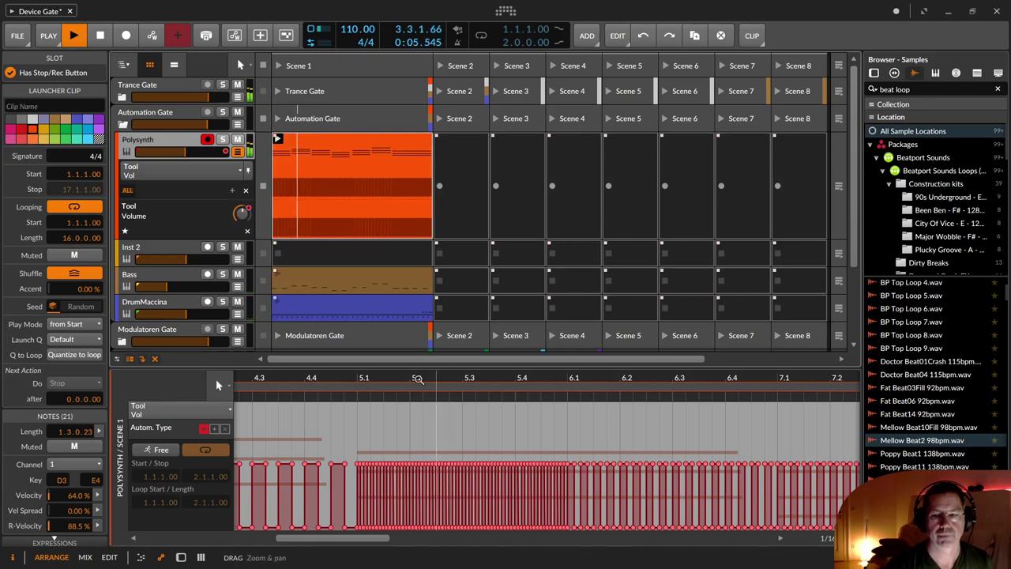
# - Examine the different rhythmic sections of the Polysynth clip's volume automation during playback with the view following, and stop playback
pyautogui.moveTo(409, 379); pyautogui.dragTo(686, 530)
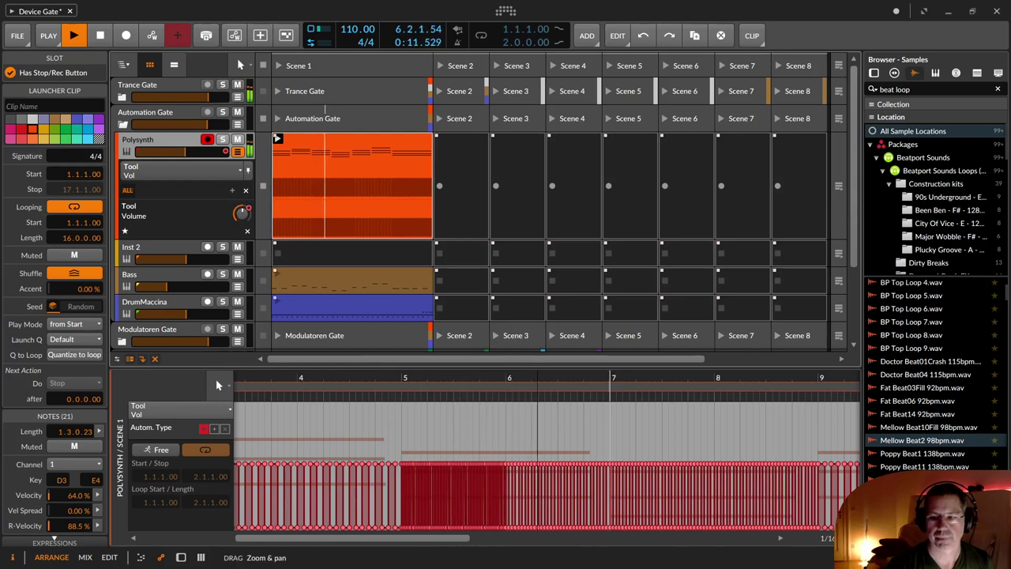
pyautogui.moveTo(613, 380); pyautogui.dragTo(564, 474)
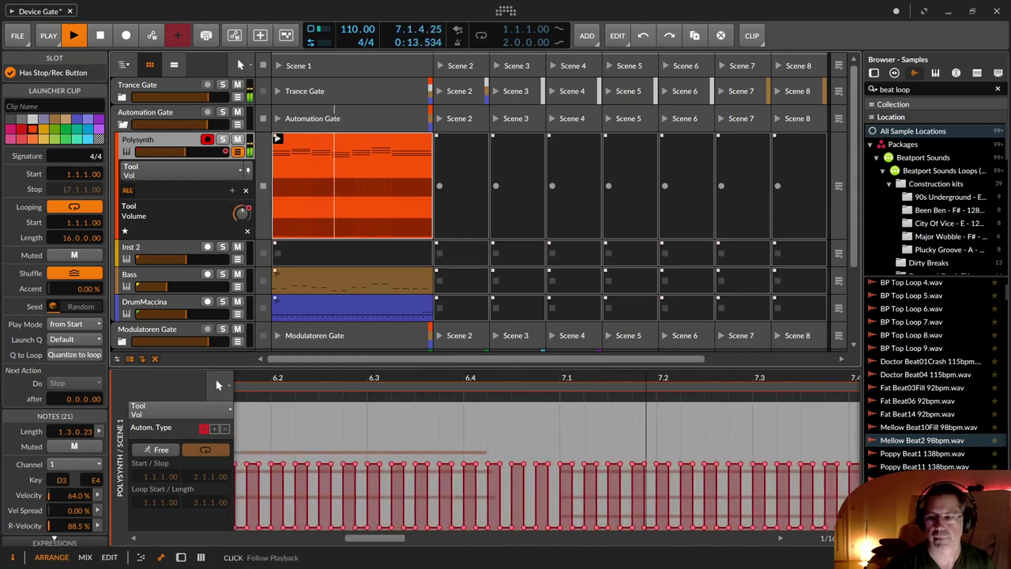
pyautogui.click(852, 539)
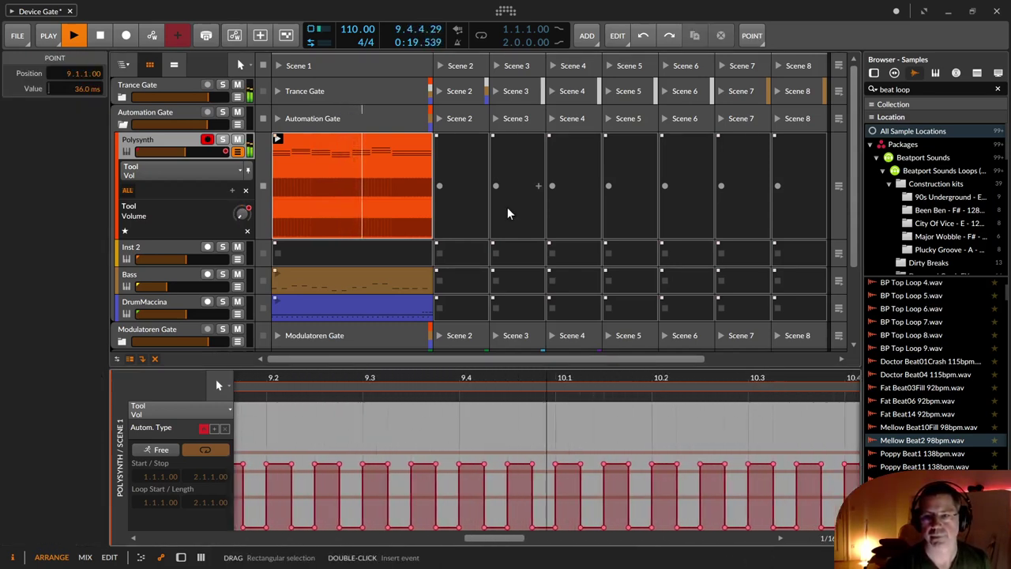
pyautogui.press('space')
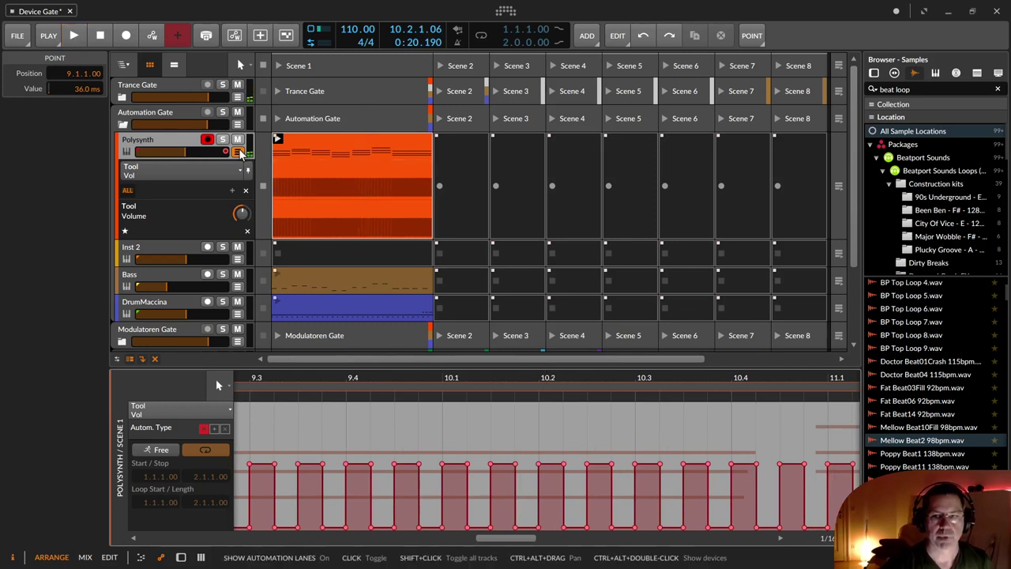
# - Hide the Polysynth automation lane and switch from the Automation Gate group to the Polysynth devices in the Modulatoren Gate group
pyautogui.click(239, 152)
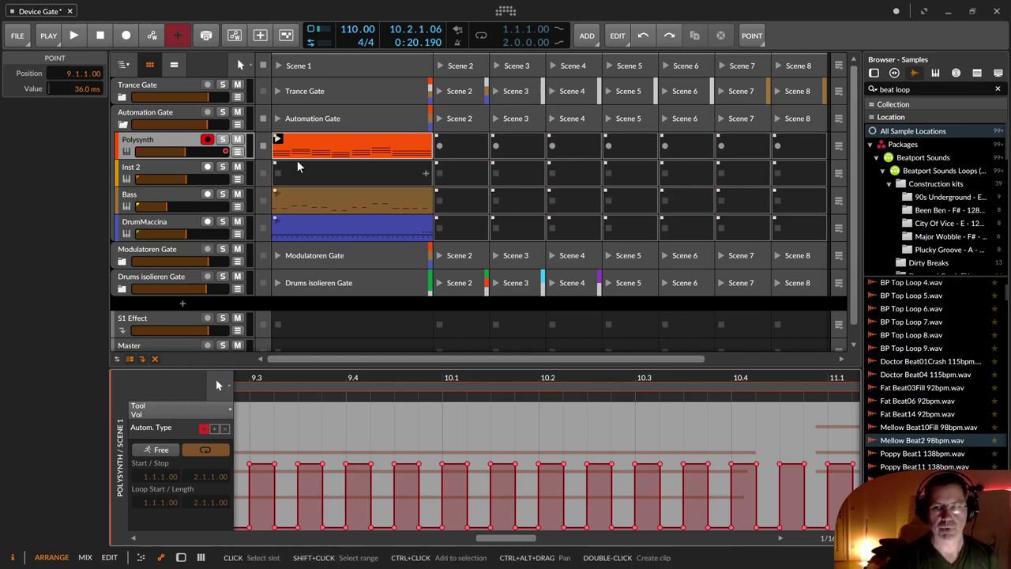
pyautogui.doubleClick(210, 139)
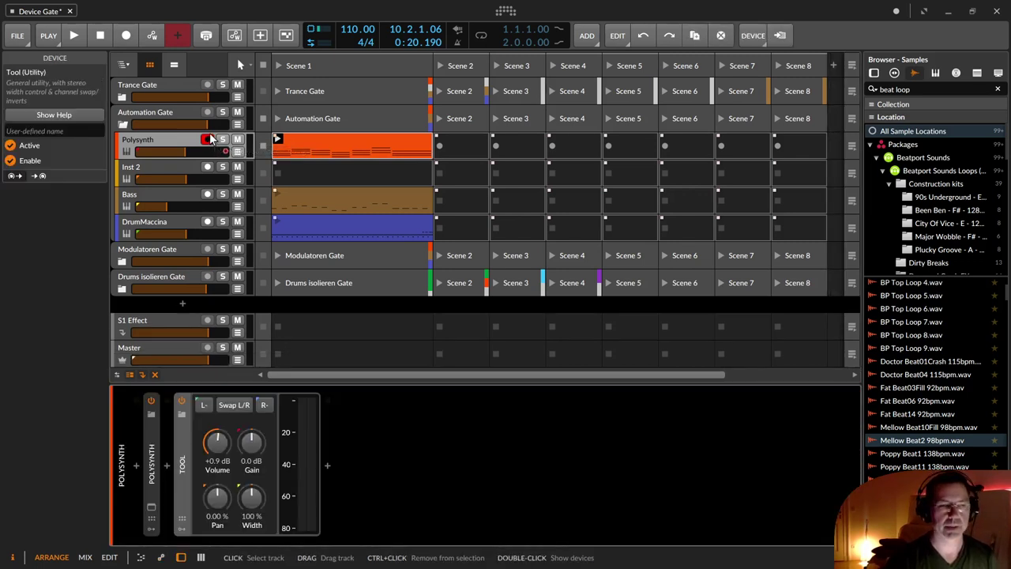
pyautogui.click(124, 127)
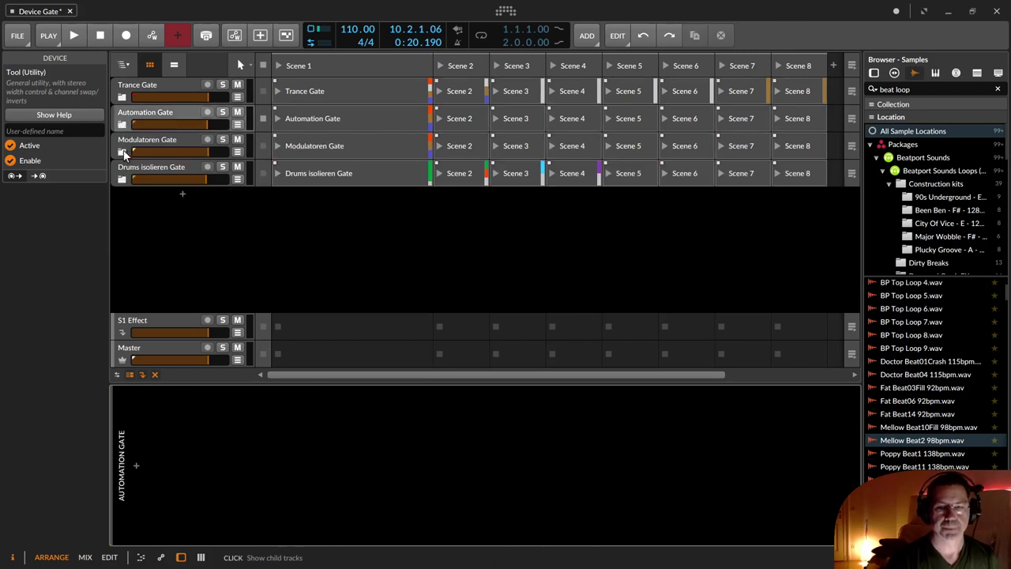
pyautogui.click(124, 153)
pyautogui.click(156, 169)
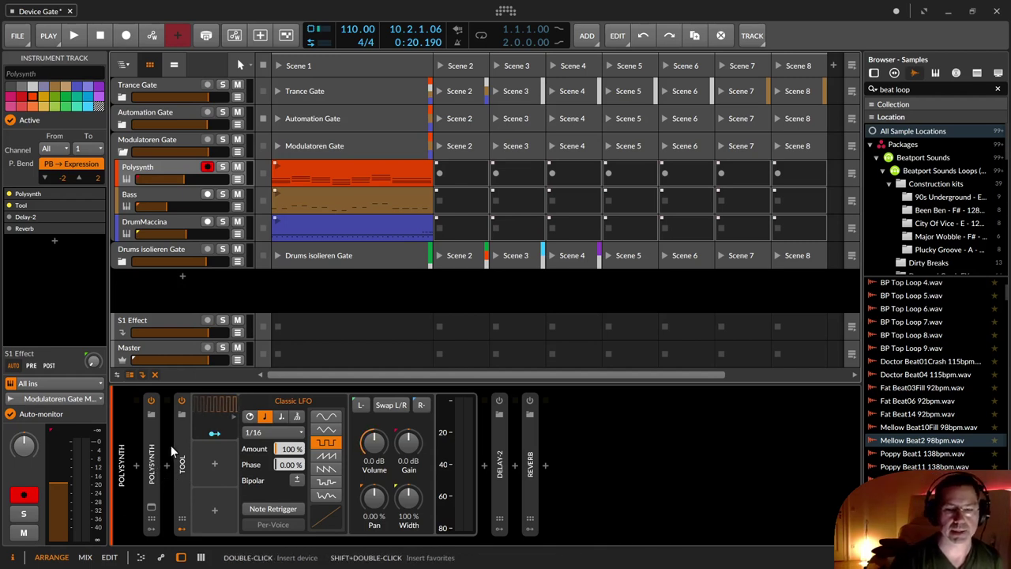
# - Turn the Bipolar option of the Tool device's Classic LFO on and back off
pyautogui.click(225, 417)
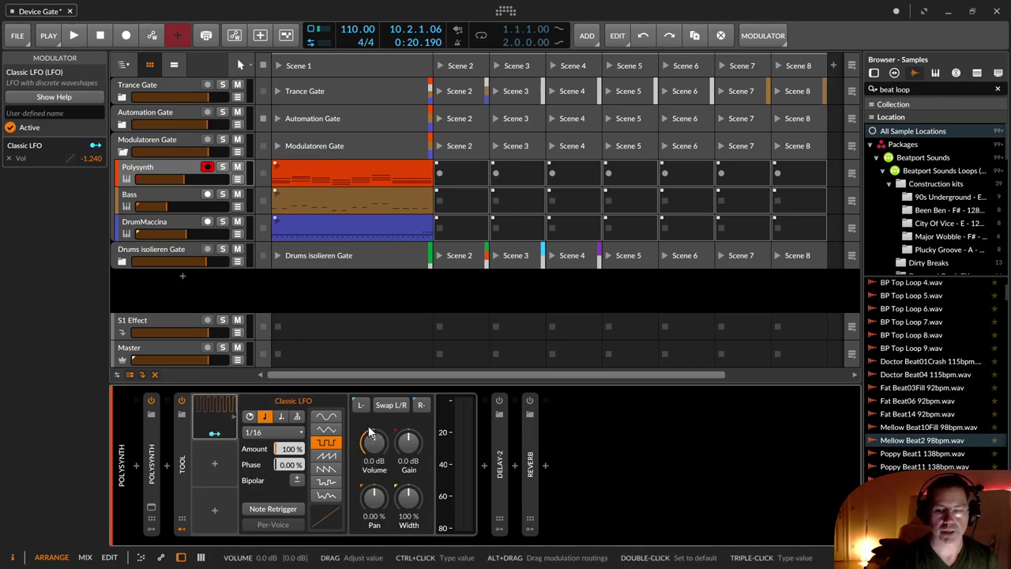
pyautogui.click(297, 481)
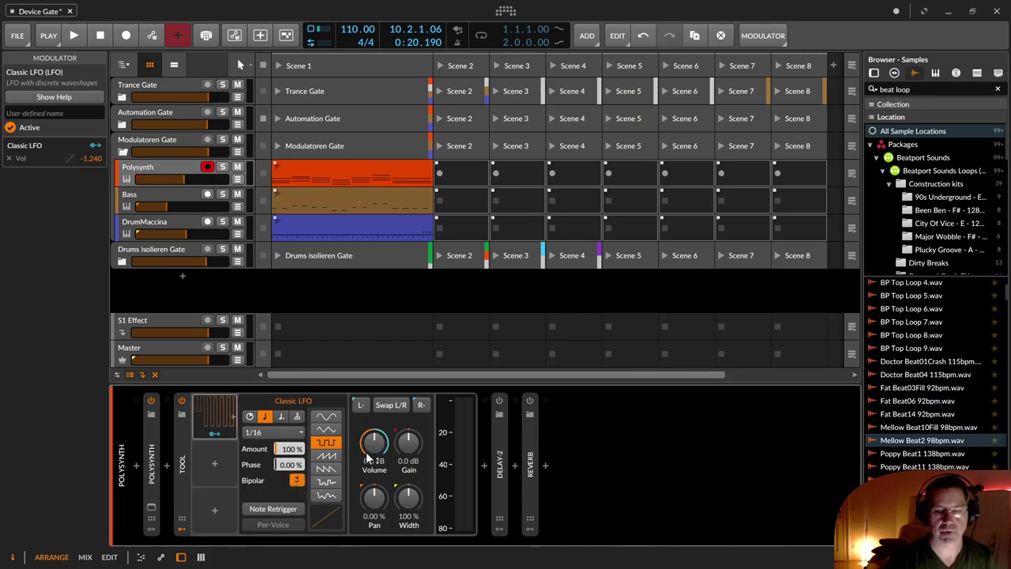
pyautogui.click(297, 481)
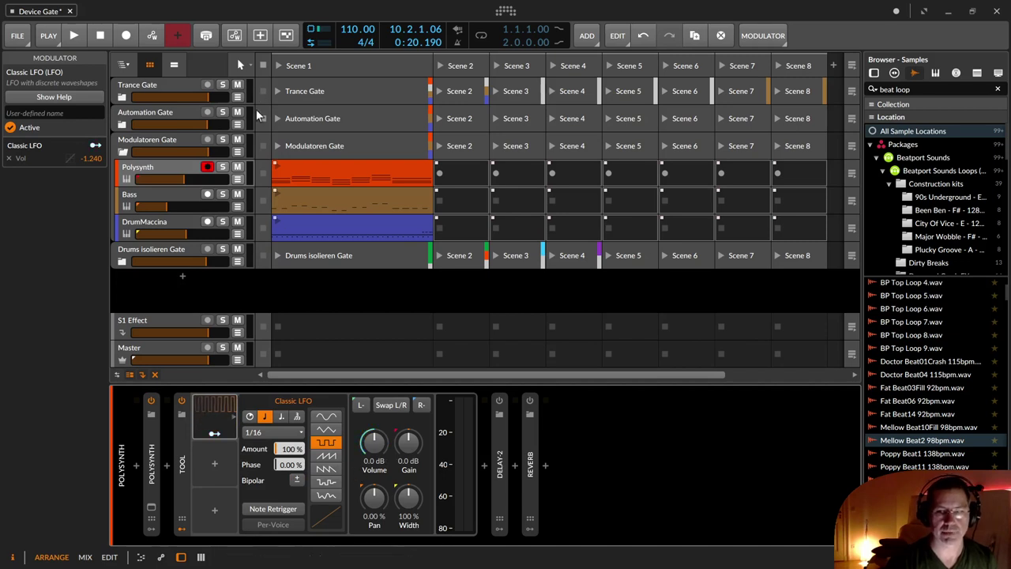
# - Play the Modulatoren Gate scene, reduce the Polysynth device's AEG release to 25.5 % and audition how the sound ends
pyautogui.click(277, 146)
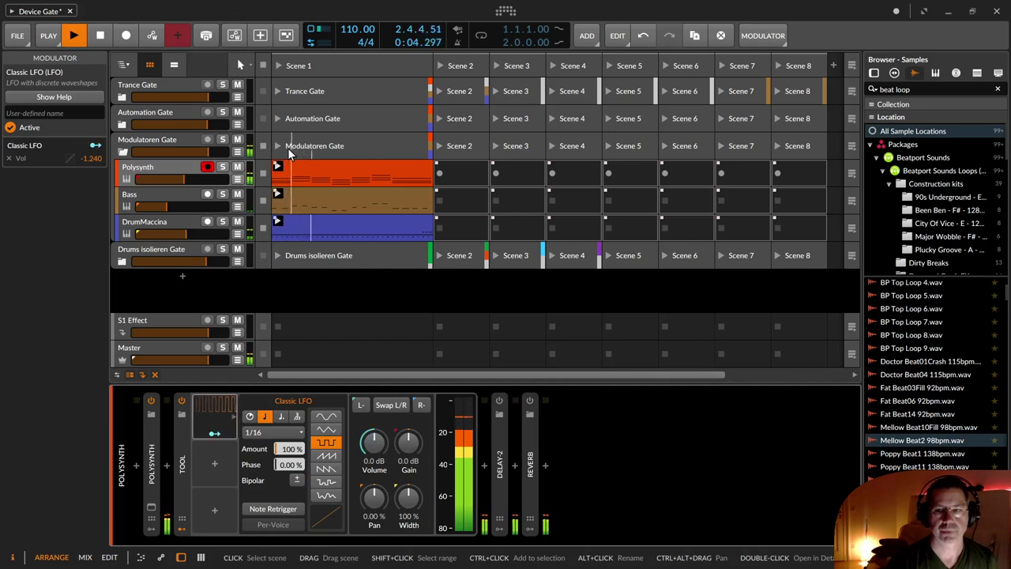
pyautogui.press('space')
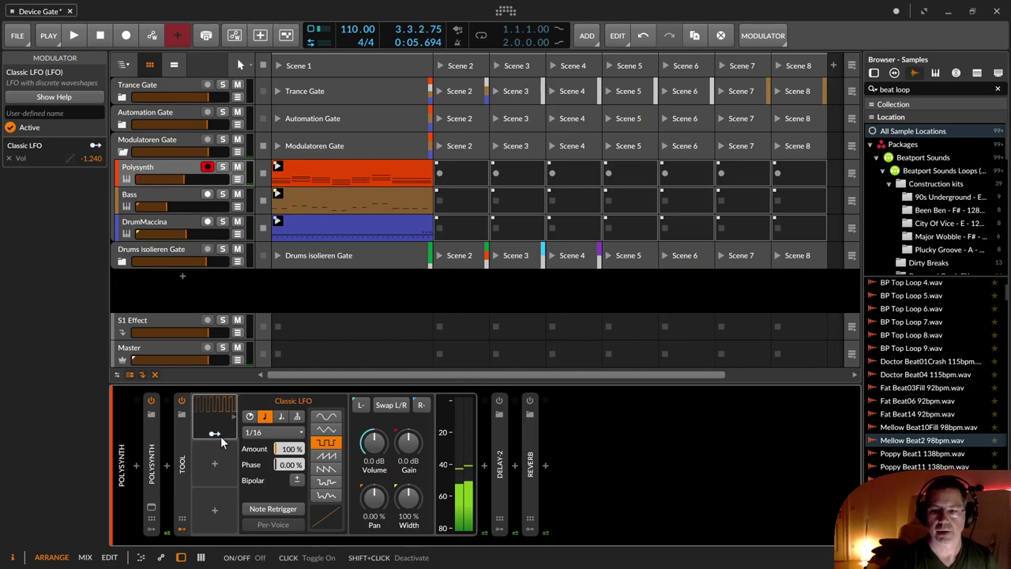
pyautogui.doubleClick(147, 466)
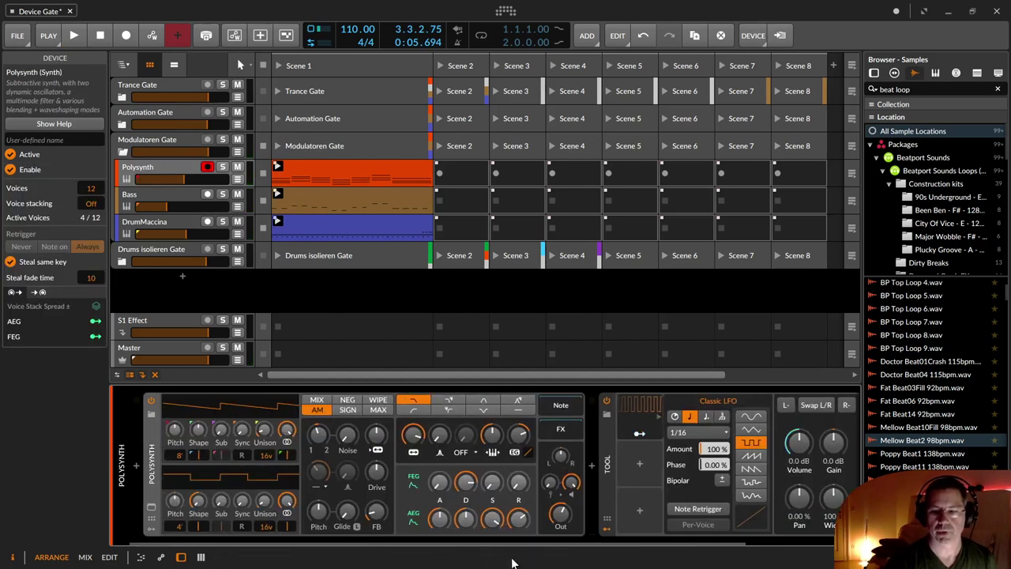
pyautogui.moveTo(524, 515); pyautogui.dragTo(524, 522)
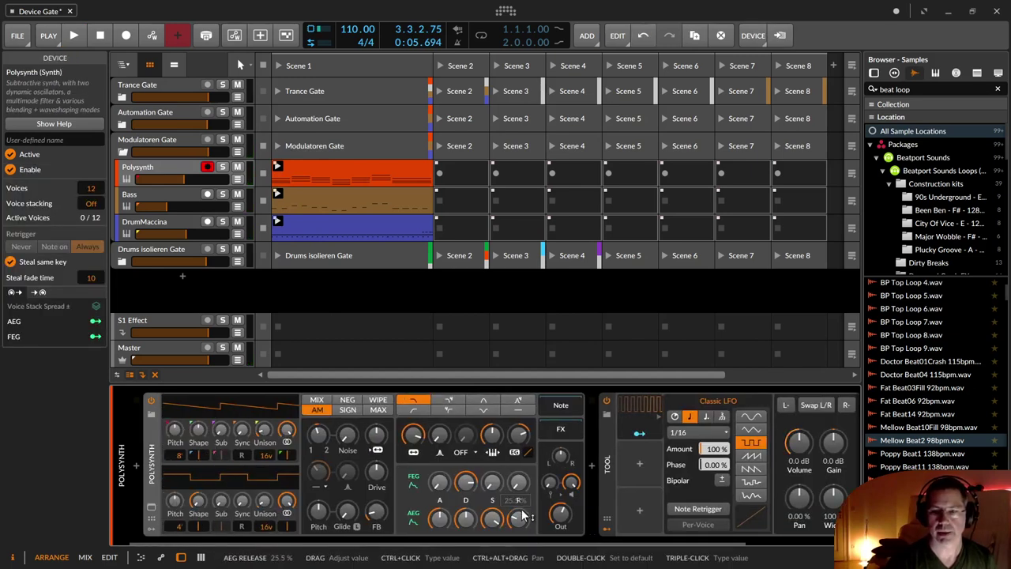
pyautogui.press('space')
pyautogui.press('space')
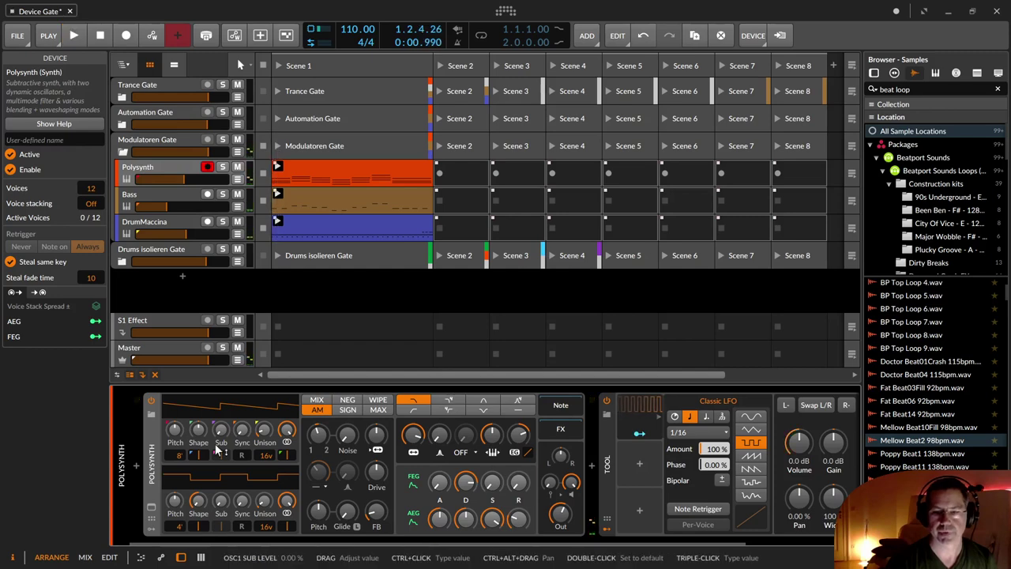
pyautogui.doubleClick(148, 454)
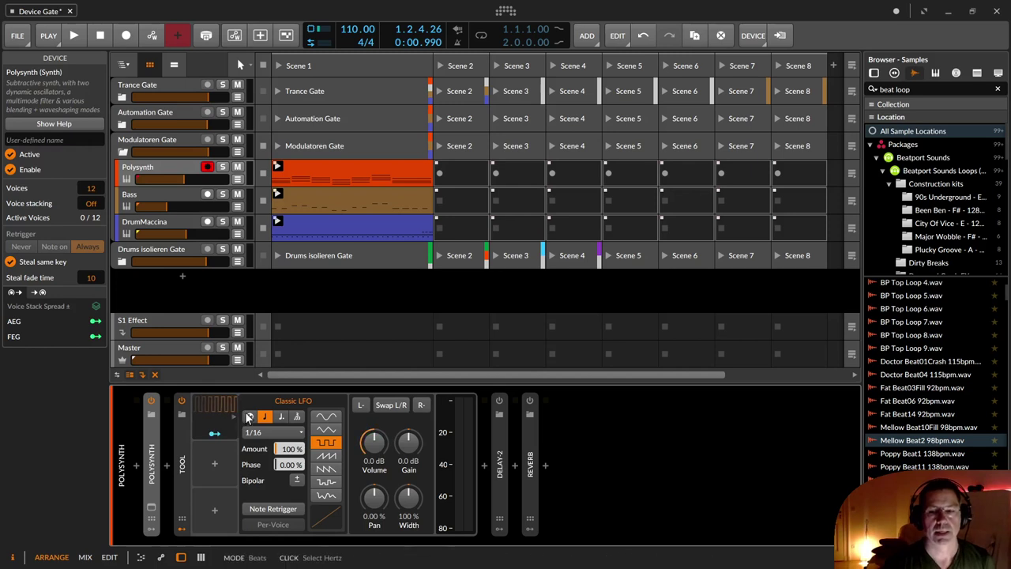
# - Insert a Steps modulator on the Polysynth track's Tool device and look at its step grid
pyautogui.click(214, 464)
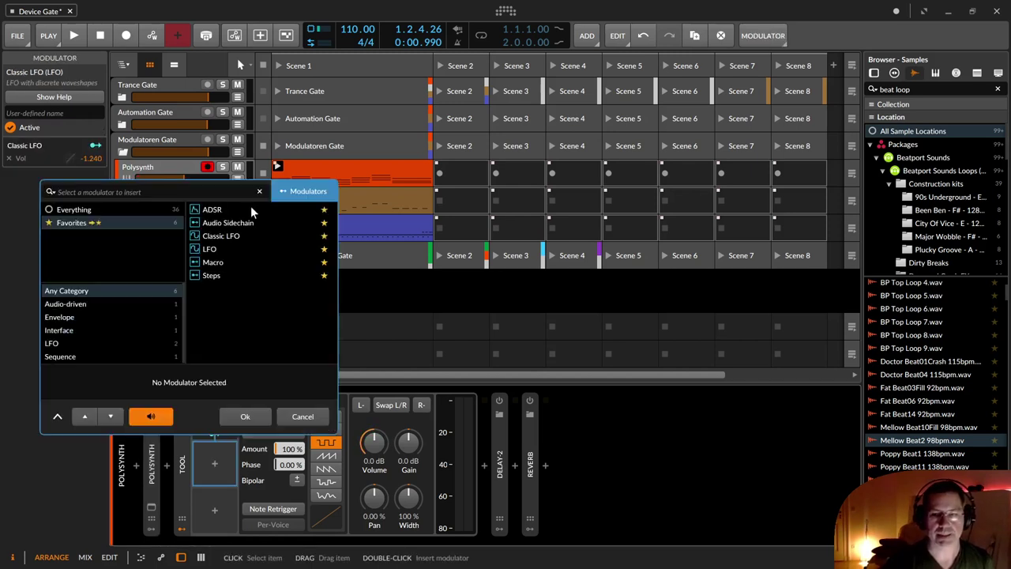
pyautogui.click(229, 275)
pyautogui.click(246, 418)
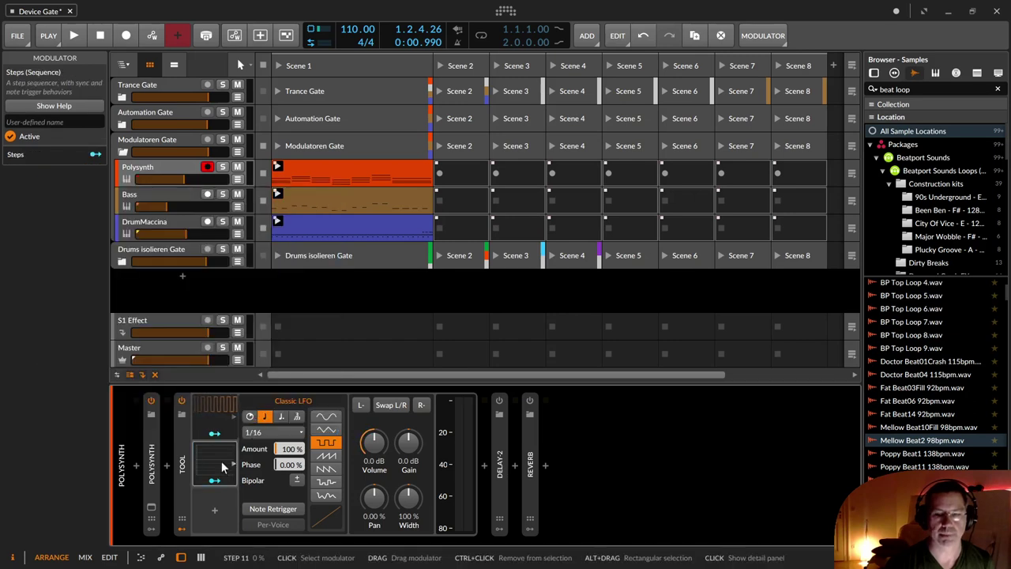
pyautogui.click(214, 452)
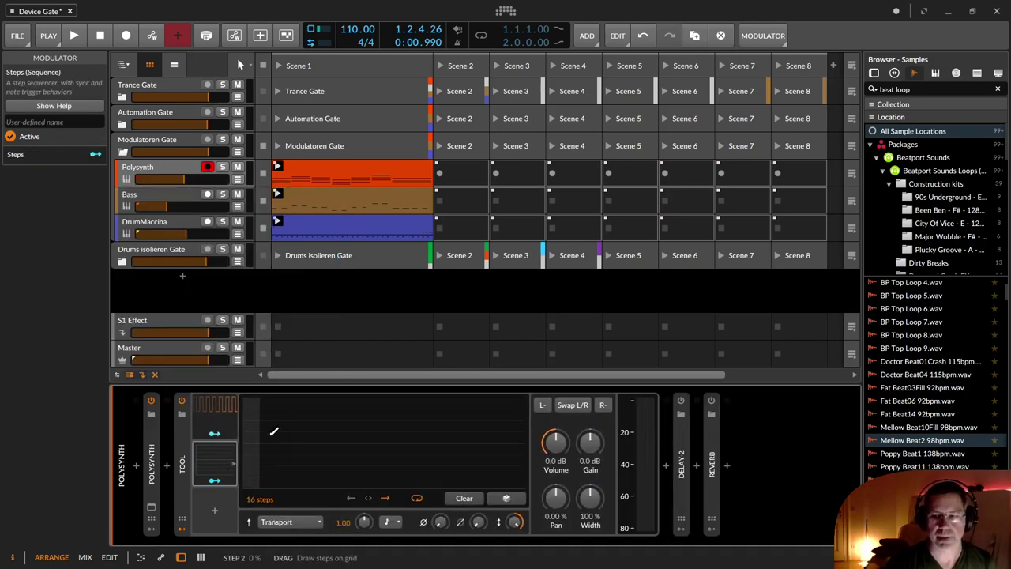
pyautogui.click(213, 467)
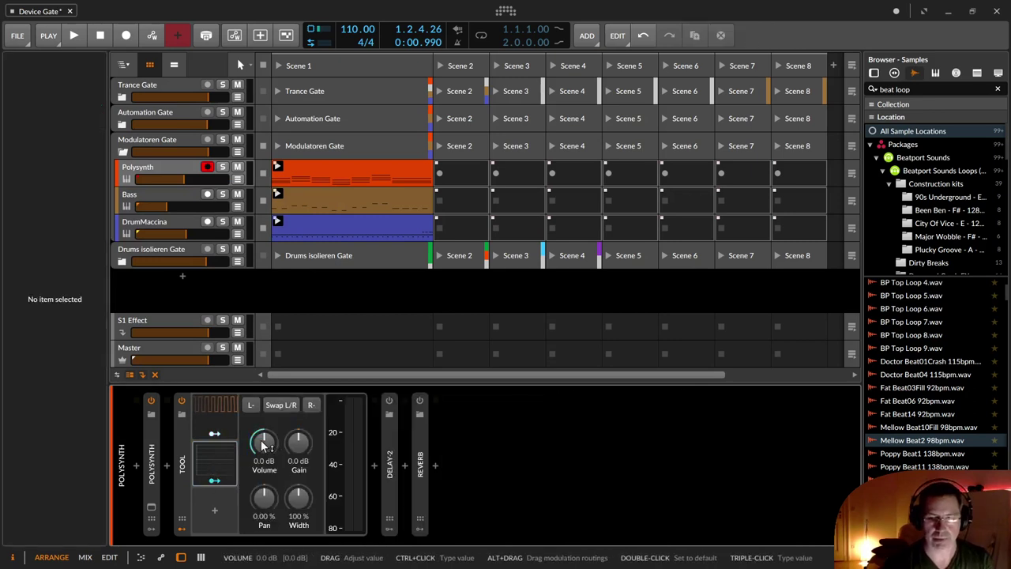
# - Deactivate the Tool device's Classic LFO and open the Steps modulator's step grid
pyautogui.click(213, 426)
pyautogui.hotkey('alt', 'a')
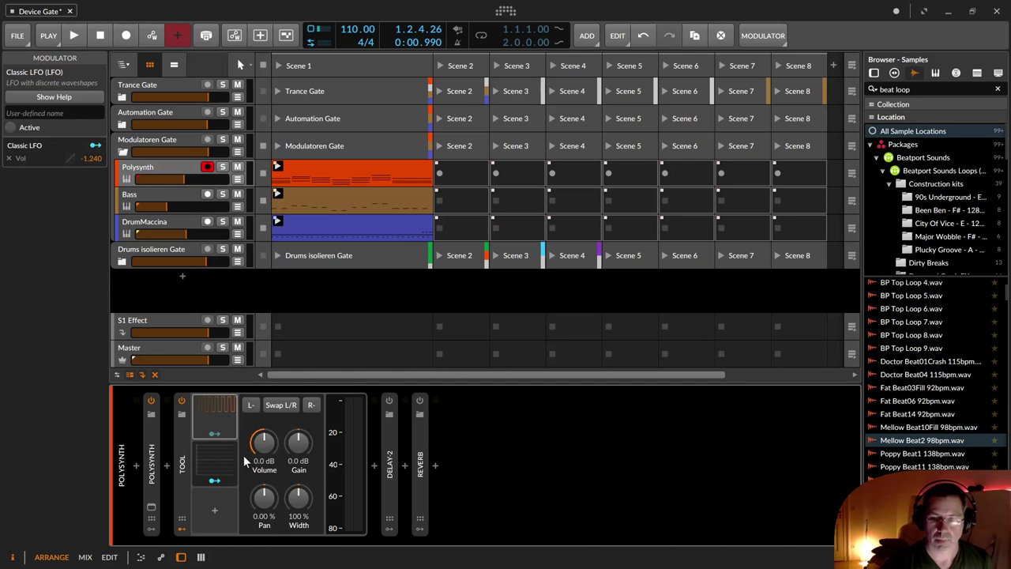
pyautogui.click(213, 474)
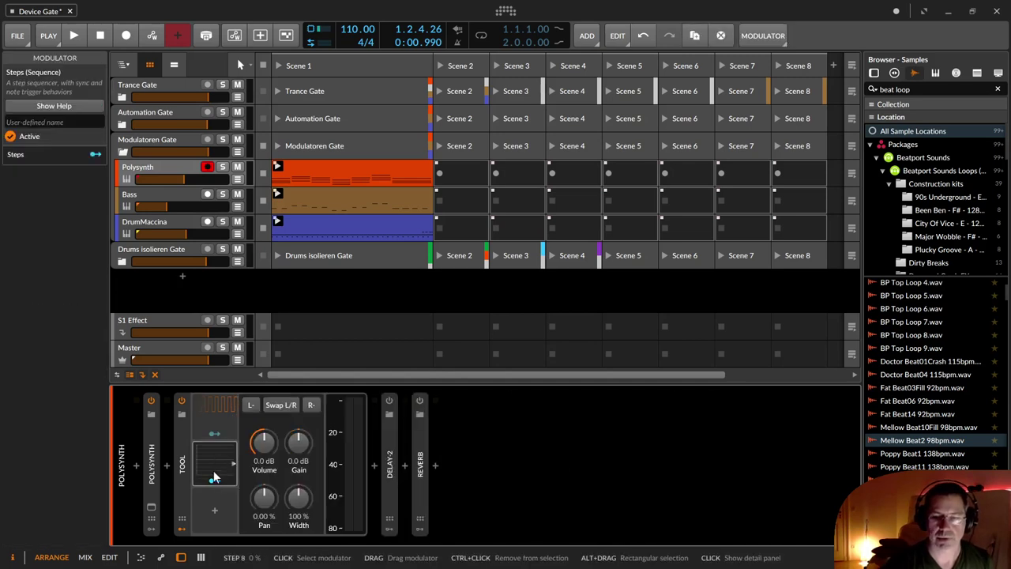
pyautogui.click(214, 474)
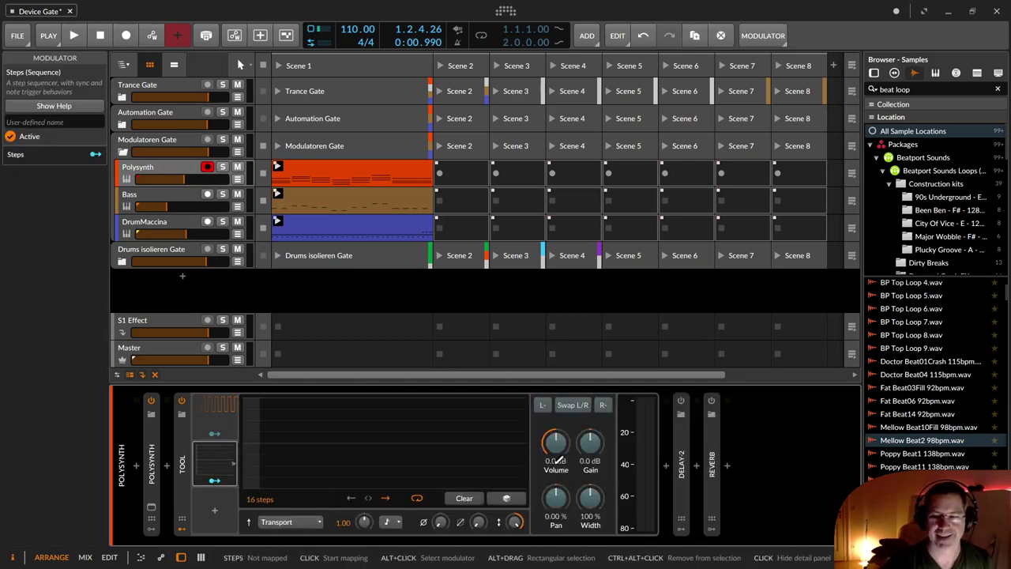
# - Modulate the Tool's Volume by -1.224 with the Steps modulator and draw full-height steps 2, 4, 8, 9, 13 and 15 plus a half-height step 16
pyautogui.moveTo(560, 442)
pyautogui.mouseDown()
pyautogui.moveTo(559, 458)
pyautogui.moveTo(553, 438)
pyautogui.mouseUp()
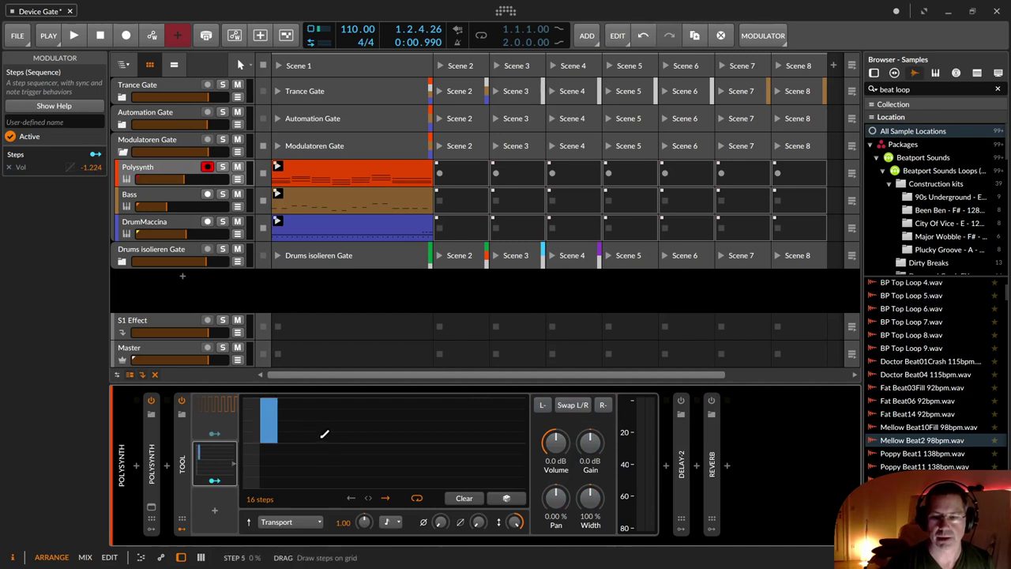
pyautogui.moveTo(313, 431); pyautogui.dragTo(320, 397)
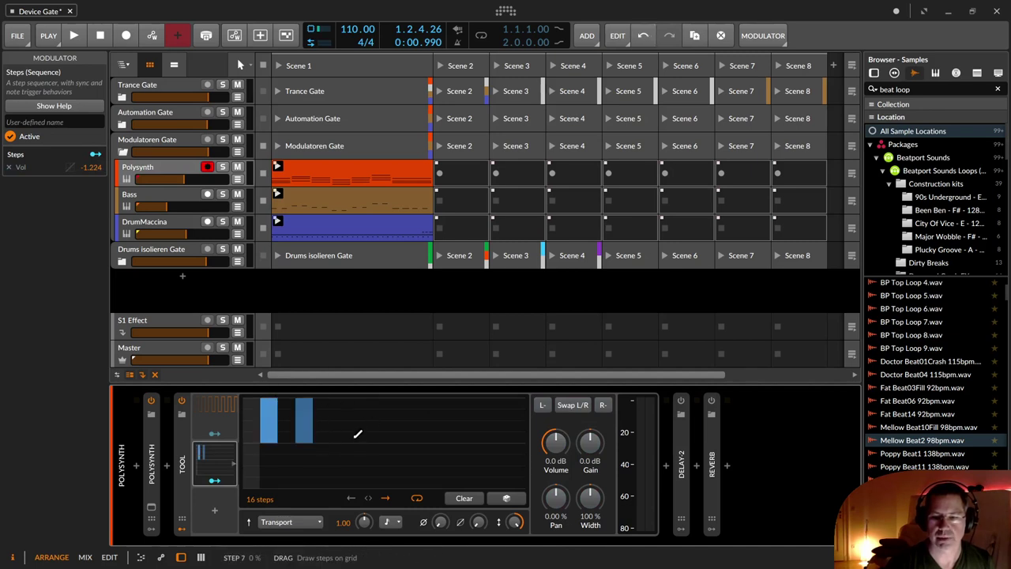
pyautogui.click(394, 423)
pyautogui.press('space')
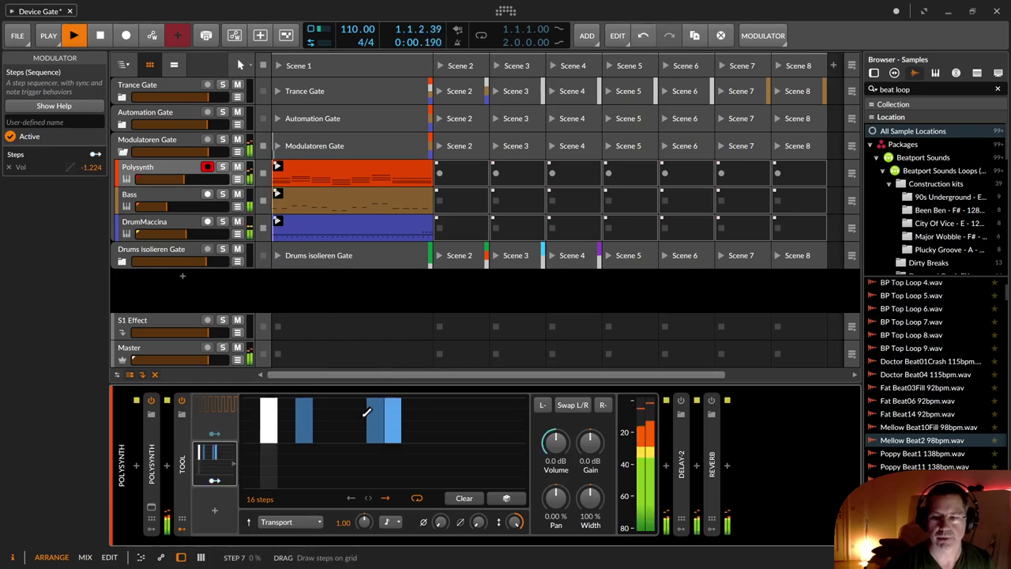
pyautogui.click(472, 435)
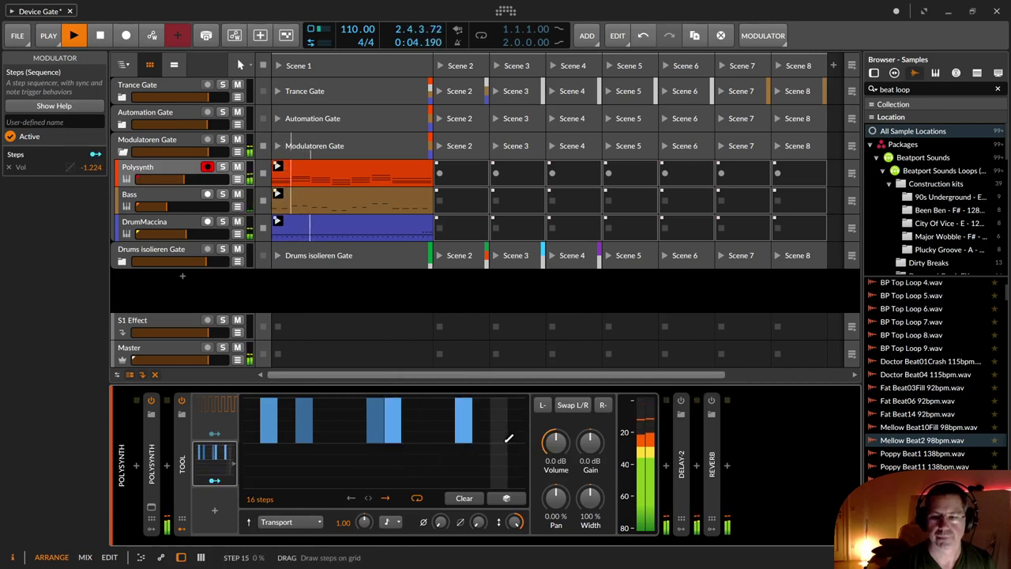
pyautogui.moveTo(502, 436); pyautogui.dragTo(517, 436)
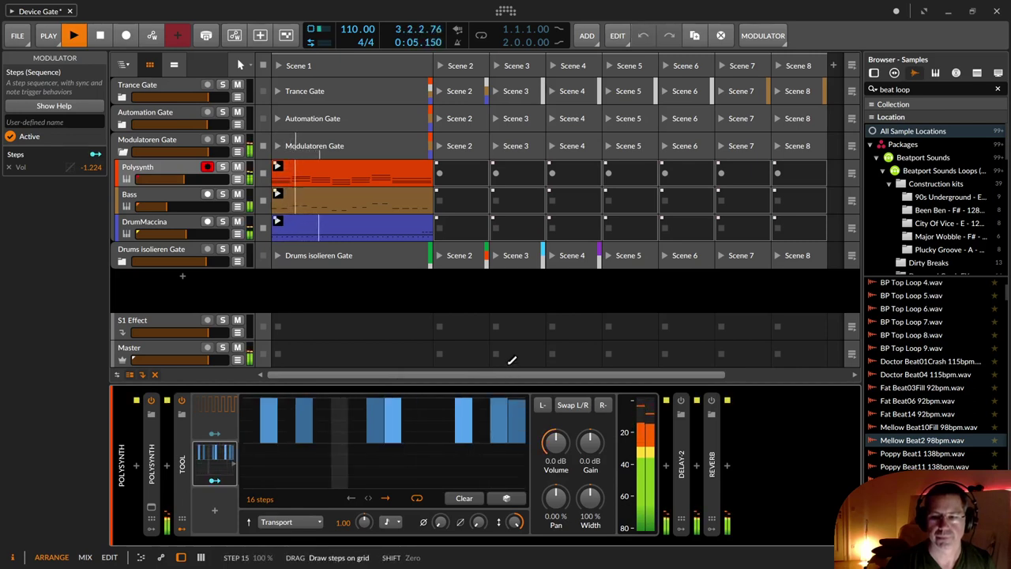
pyautogui.click(520, 418)
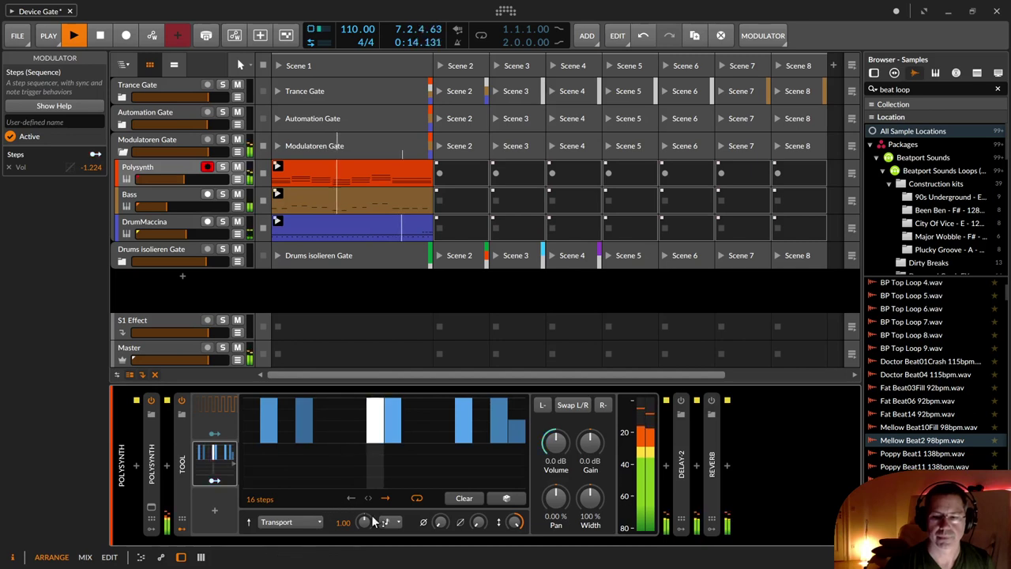
# - Set the Steps modulator's timebase to 32nd note and play the tracks to audition the faster gate pattern
pyautogui.click(397, 523)
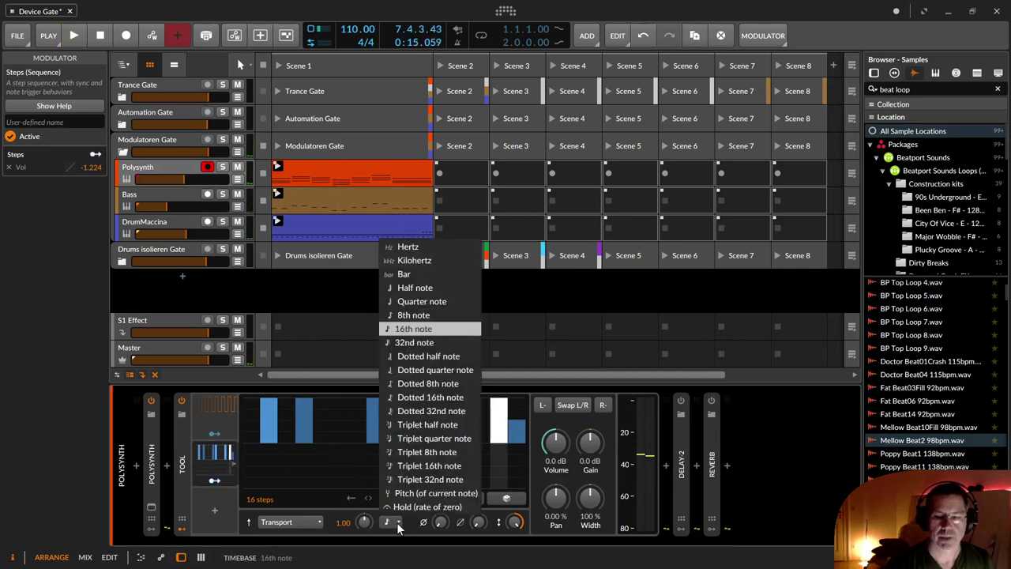
pyautogui.click(426, 346)
pyautogui.press('space')
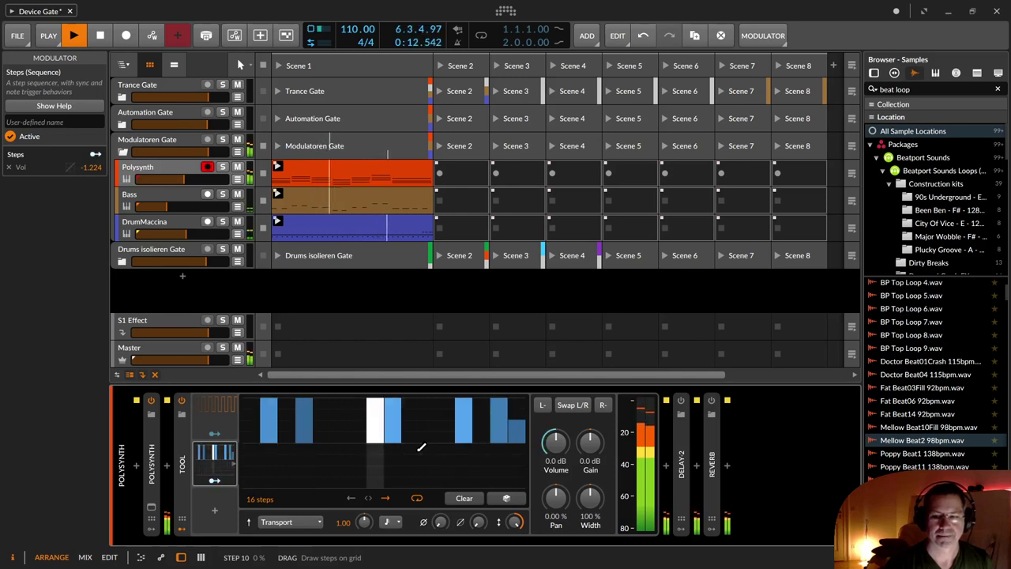
pyautogui.press('space')
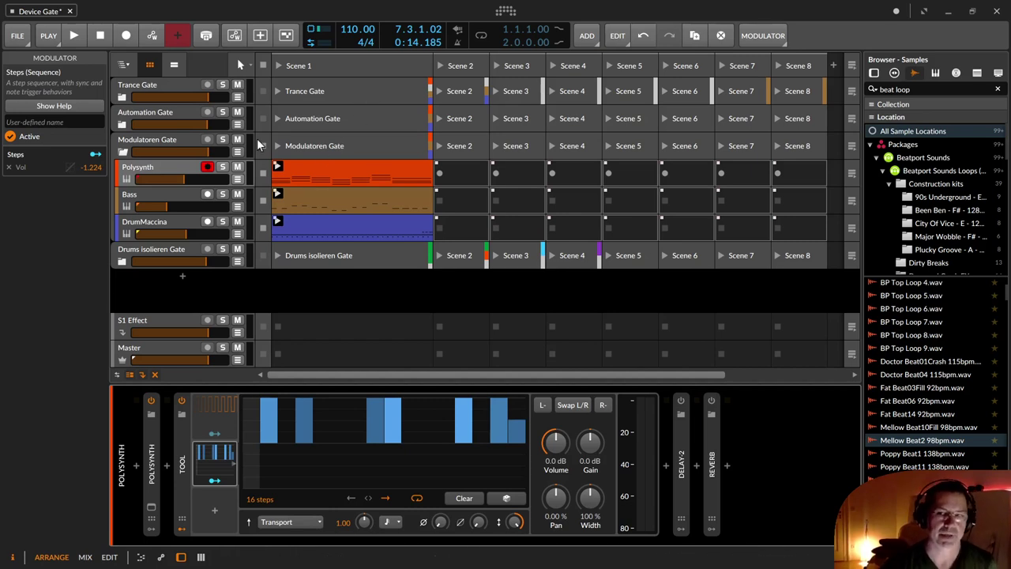
# - Collapse the Modulatoren Gate group, expand the Drums isolieren Gate group and select its Beat Gate track
pyautogui.click(124, 152)
pyautogui.click(123, 179)
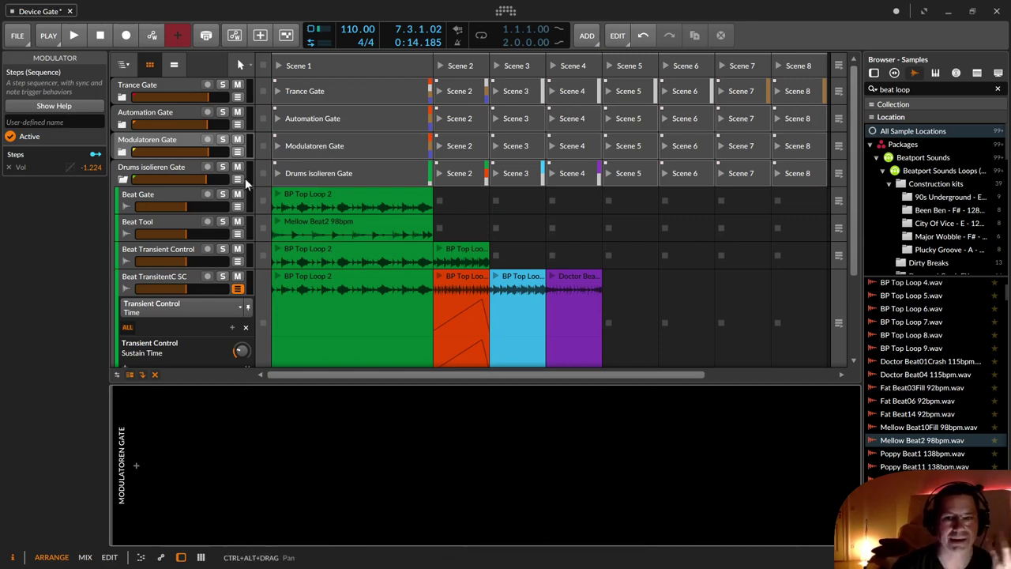
pyautogui.click(173, 203)
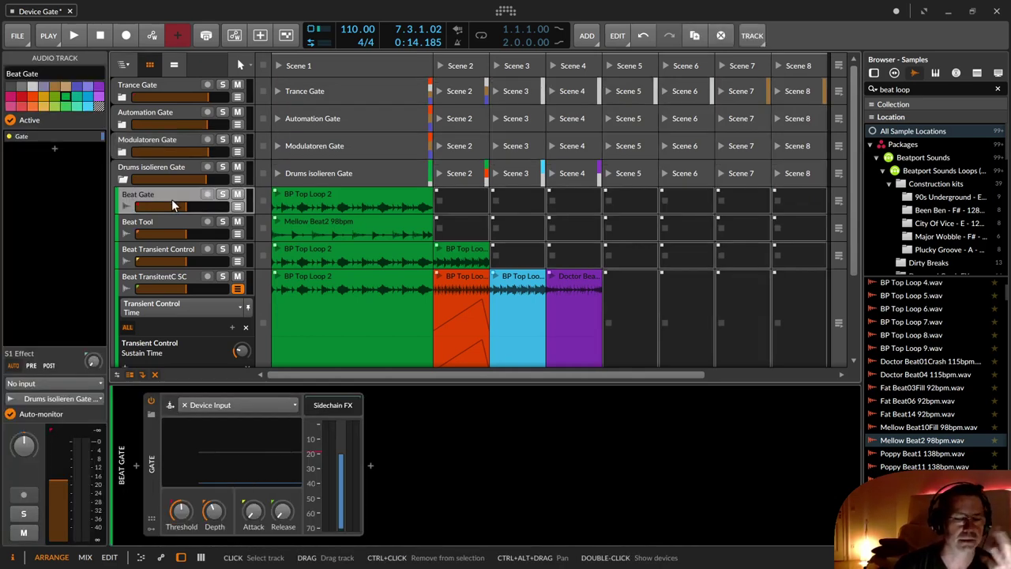
# - Bypass the Beat Gate track's Gate device and examine the BP Top Loop 2 clip's waveform in the detail editor
pyautogui.click(151, 399)
pyautogui.click(274, 203)
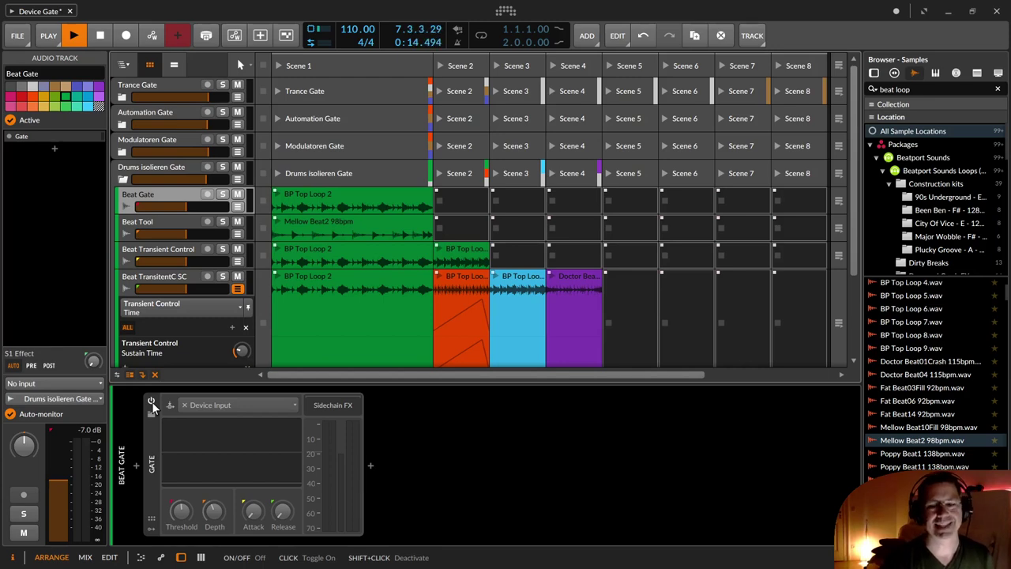
pyautogui.doubleClick(295, 195)
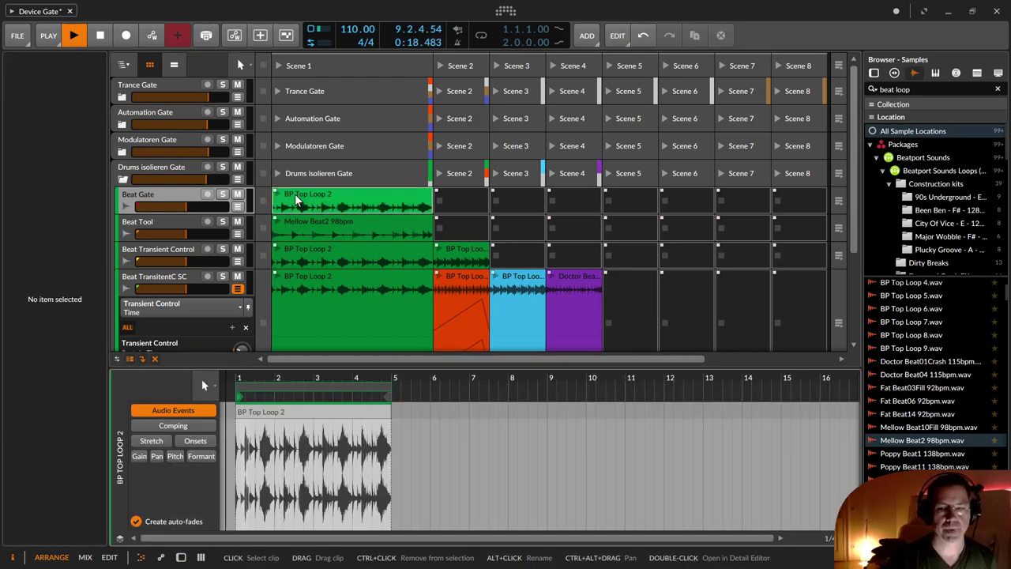
pyautogui.press('a')
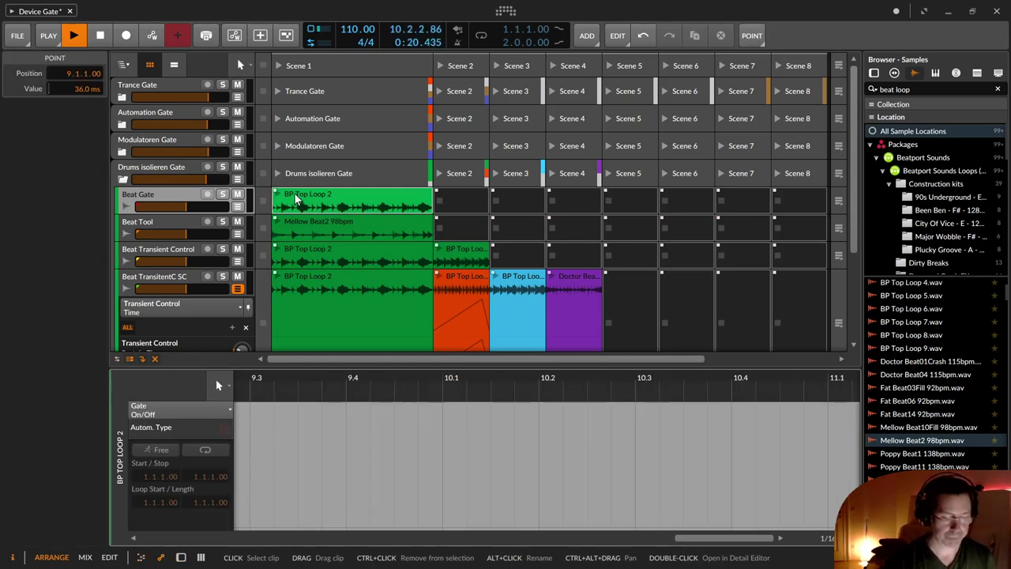
pyautogui.press('a')
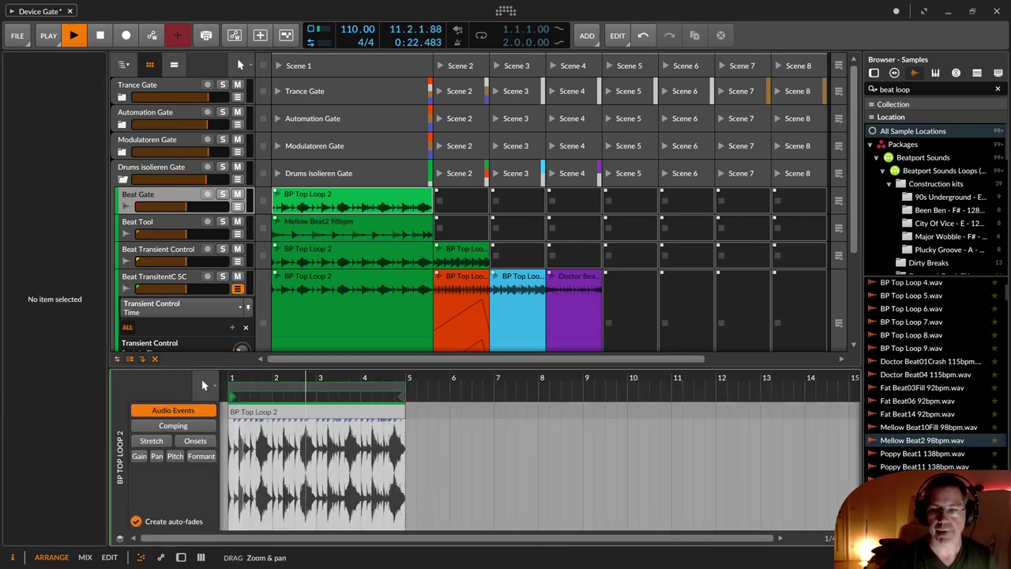
pyautogui.moveTo(306, 379); pyautogui.dragTo(453, 432)
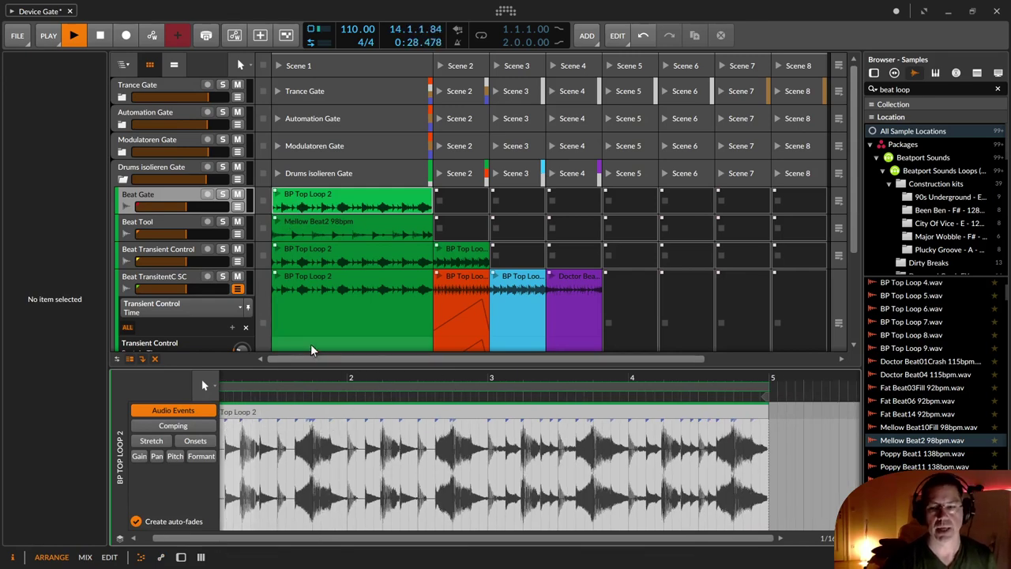
# - Return to the Beat Gate track's devices and switch its Gate on and off to compare the drum loop with and without gating
pyautogui.press('d')
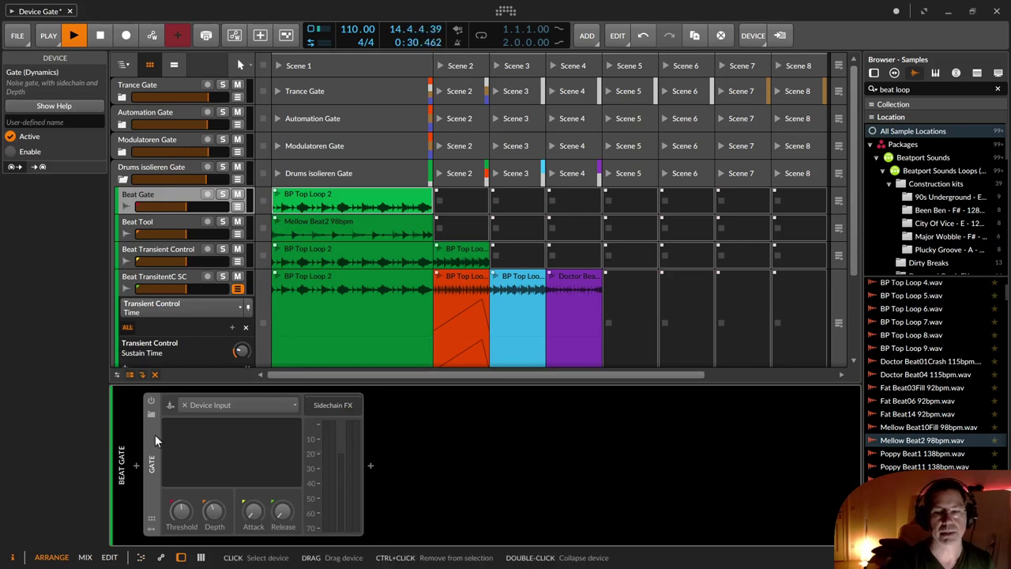
pyautogui.click(185, 199)
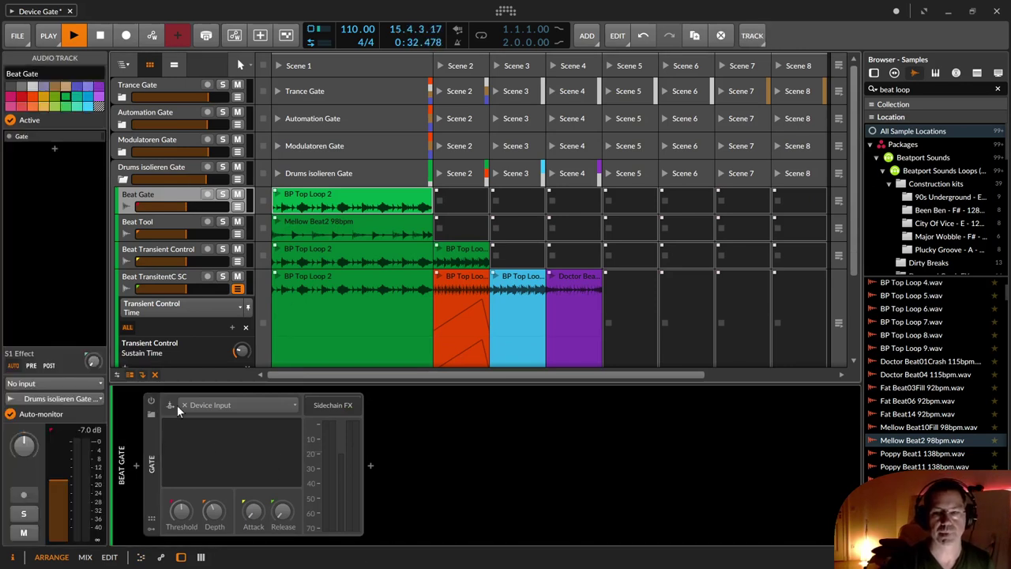
pyautogui.click(146, 402)
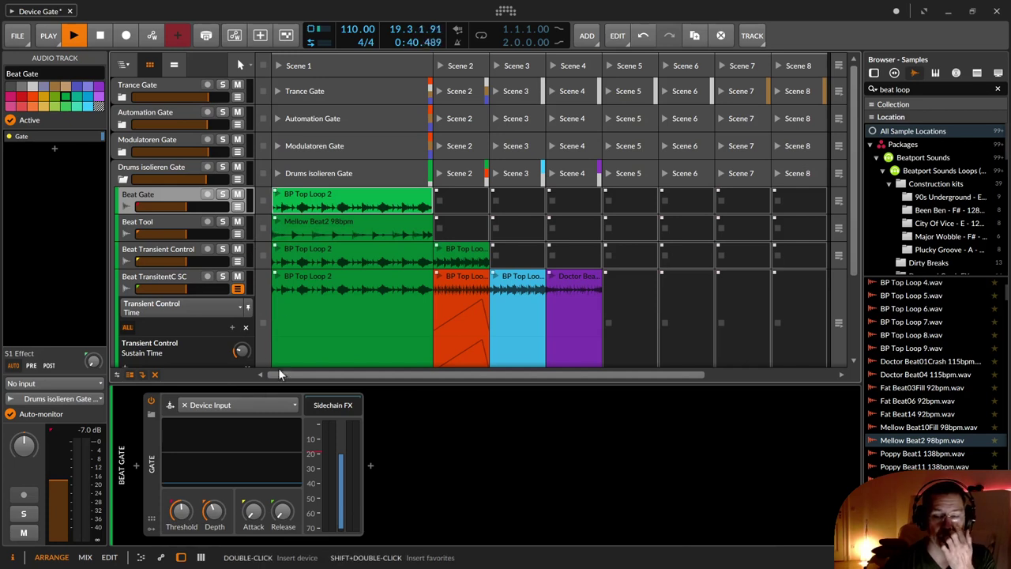
pyautogui.click(150, 401)
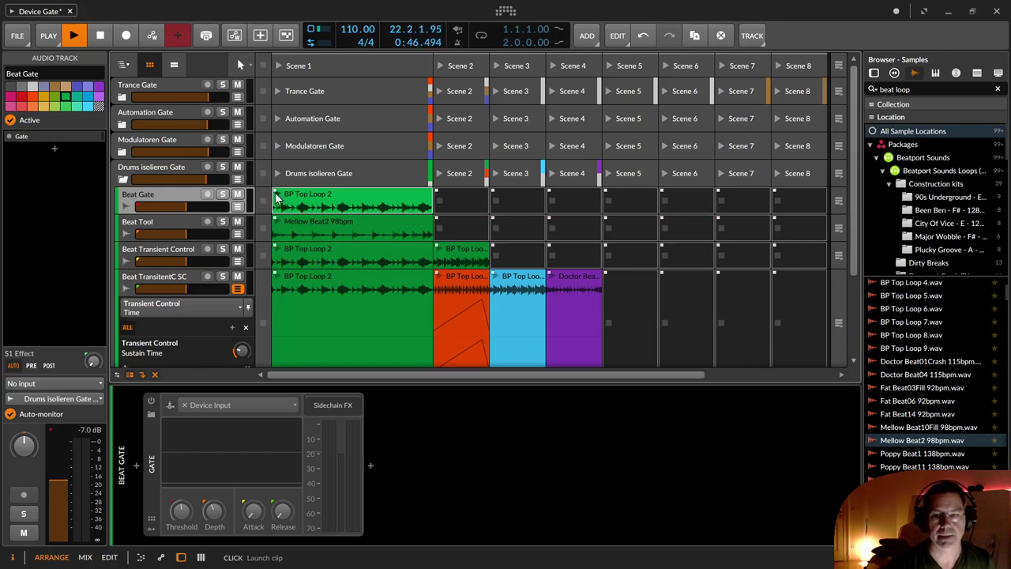
pyautogui.click(151, 402)
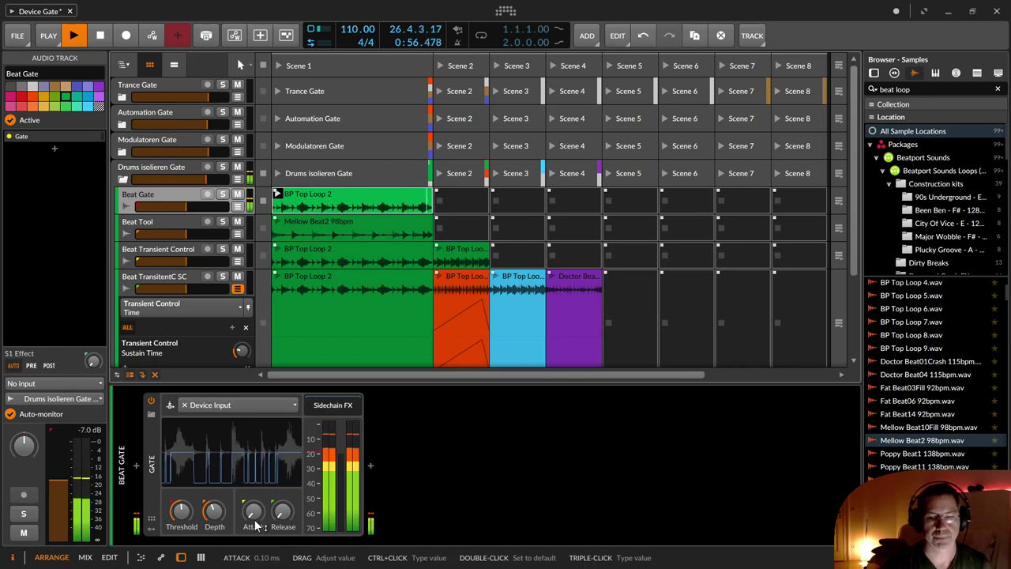
# - Audition the Gate's release at 1.00 s on the drum loop and bring it back to 1.00 ms
pyautogui.moveTo(282, 517); pyautogui.dragTo(282, 435)
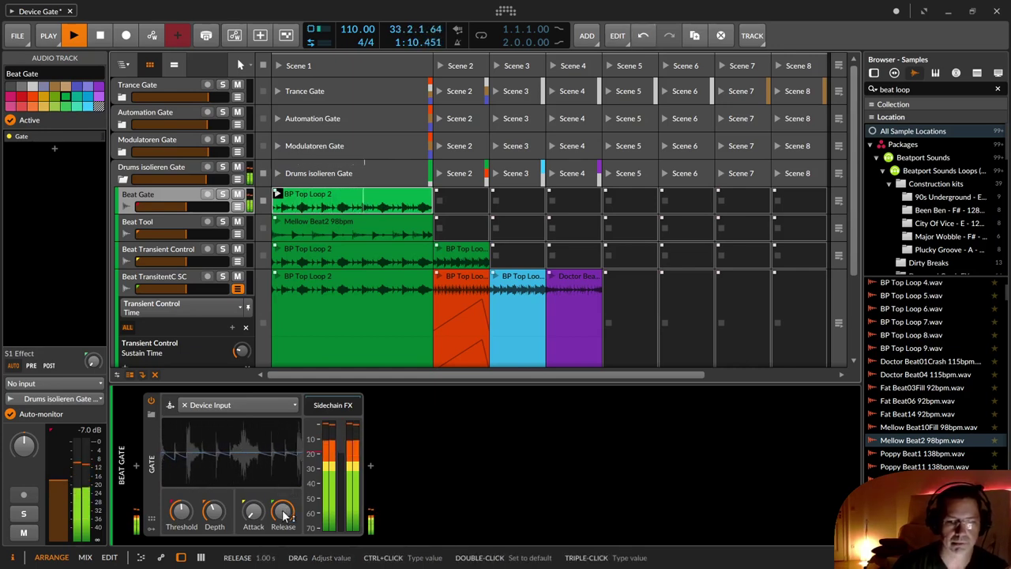
pyautogui.moveTo(282, 514); pyautogui.dragTo(283, 527)
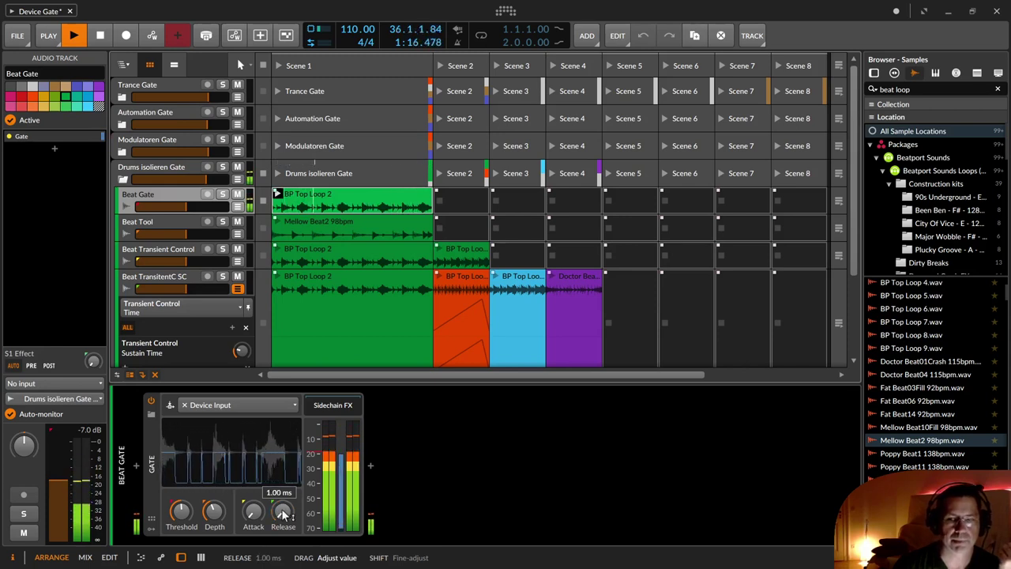
pyautogui.moveTo(283, 515); pyautogui.dragTo(282, 515)
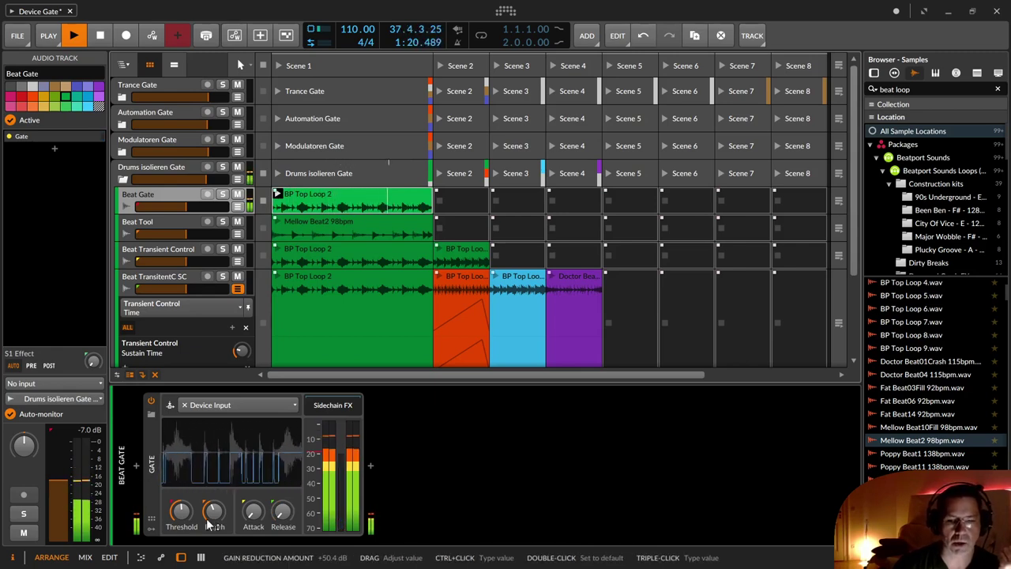
# - Audition the Gate's depth at +7.7 dB, raise it again and stop the Beat Gate clip
pyautogui.moveTo(213, 512); pyautogui.dragTo(213, 550)
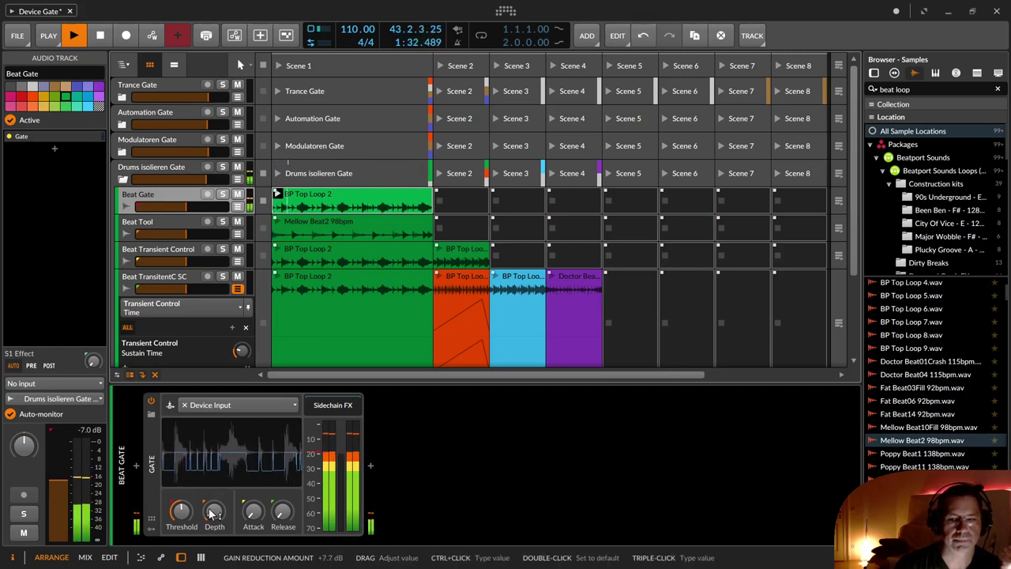
pyautogui.moveTo(211, 511); pyautogui.dragTo(202, 448)
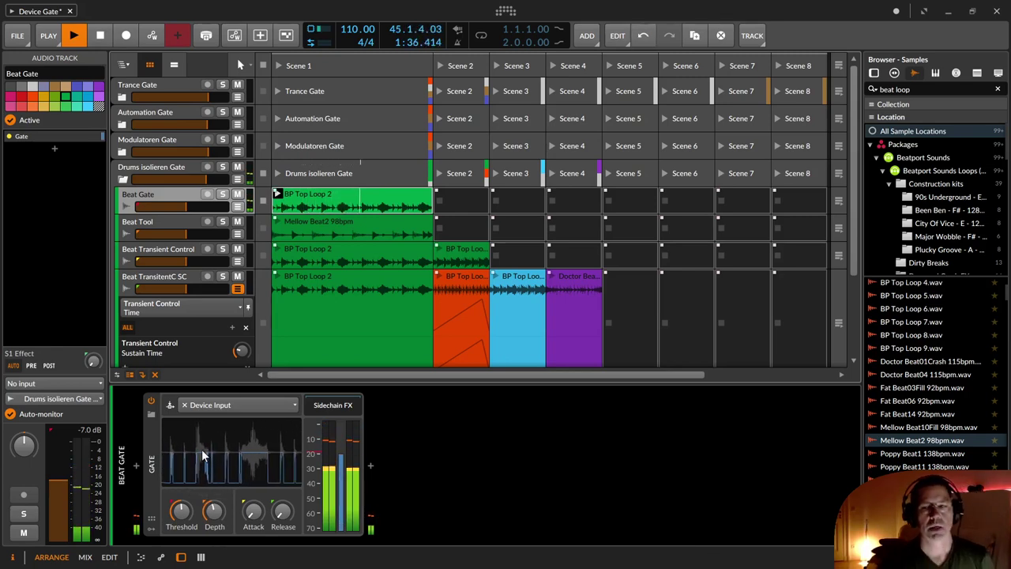
pyautogui.press('space')
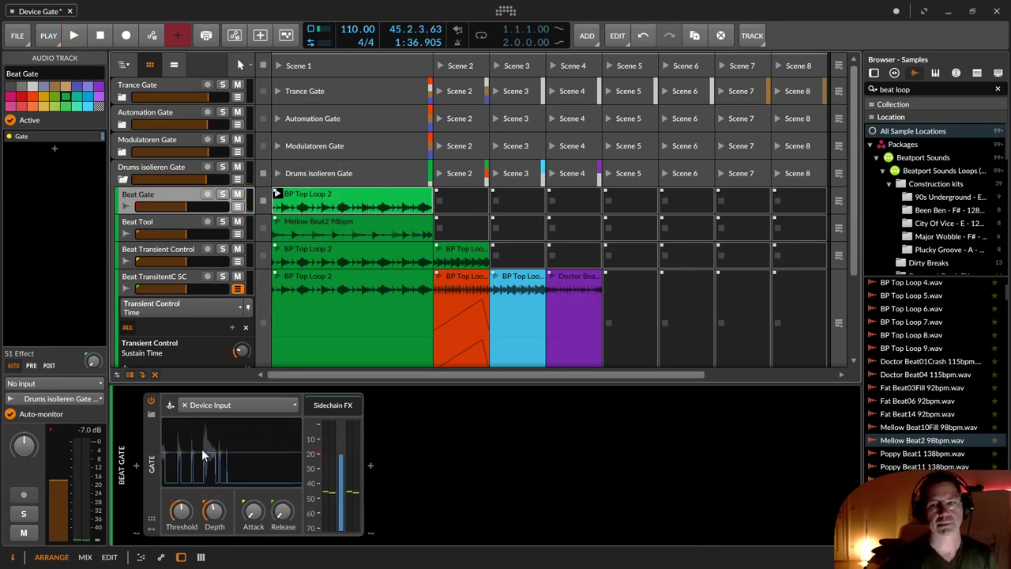
pyautogui.click(262, 199)
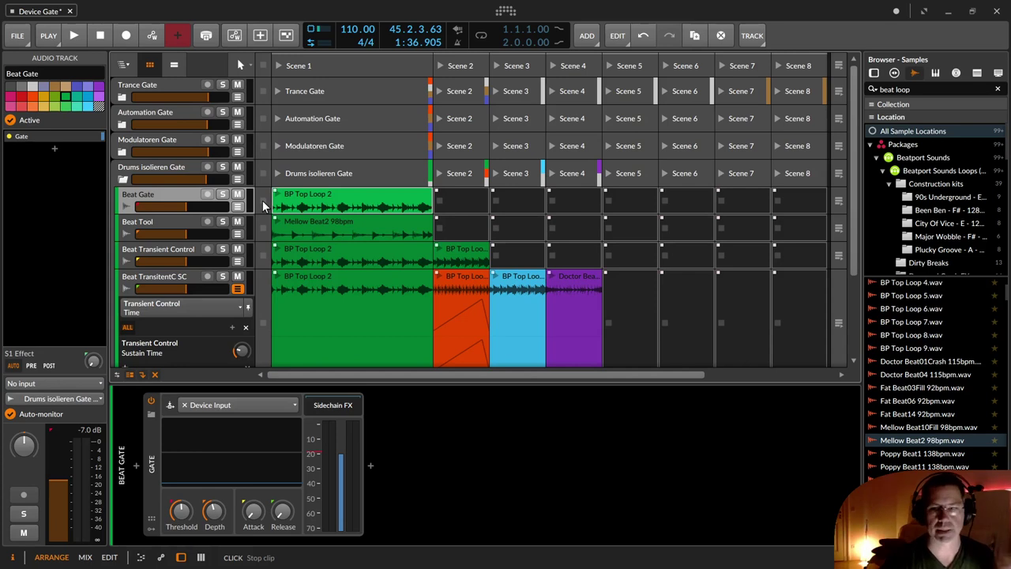
# - Play the Mellow Beat2 98bpm clip on the Beat Tool track and set the Tool's Classic LFO timebase to 1/16
pyautogui.click(165, 223)
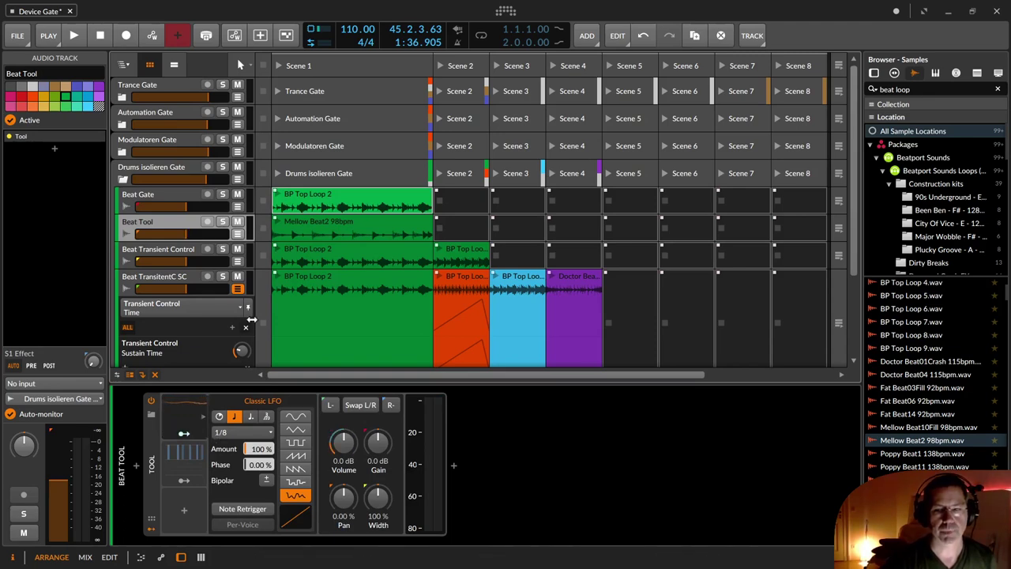
pyautogui.click(279, 221)
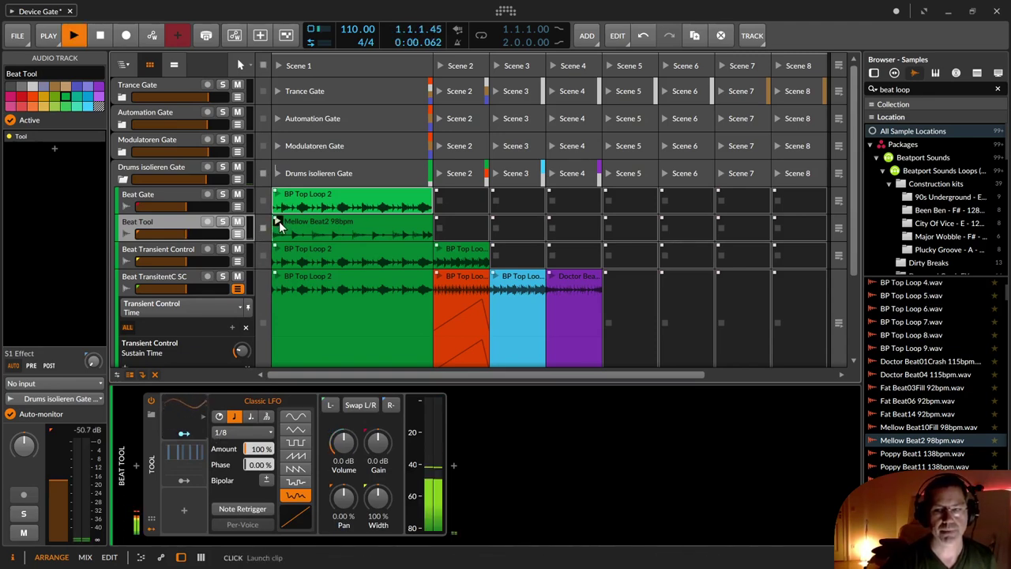
pyautogui.click(253, 434)
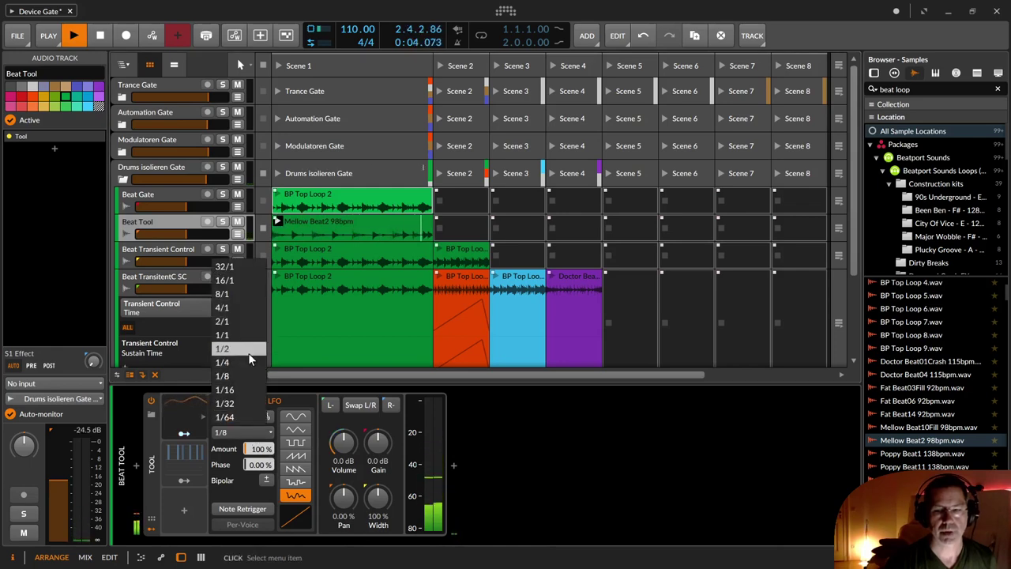
pyautogui.click(248, 387)
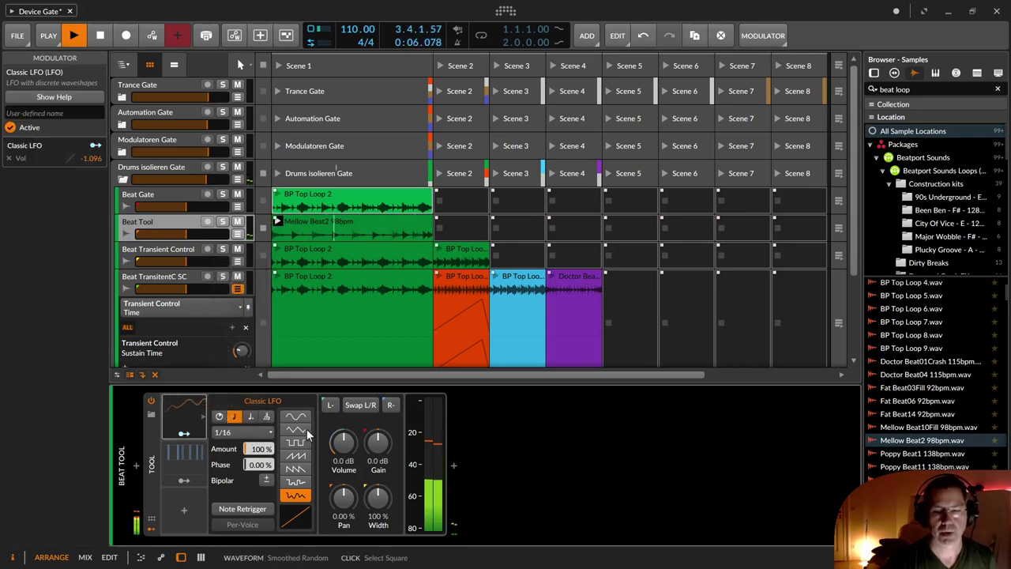
# - Switch the Beat Tool track's Classic LFO to the Square waveform, stop playback and set its timebase to 1/8
pyautogui.click(306, 443)
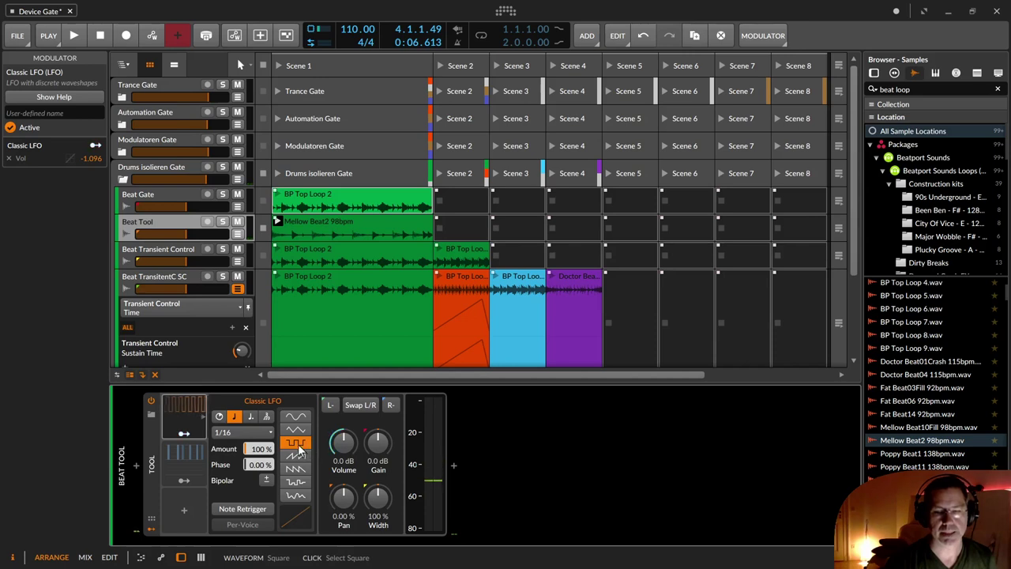
pyautogui.press('space')
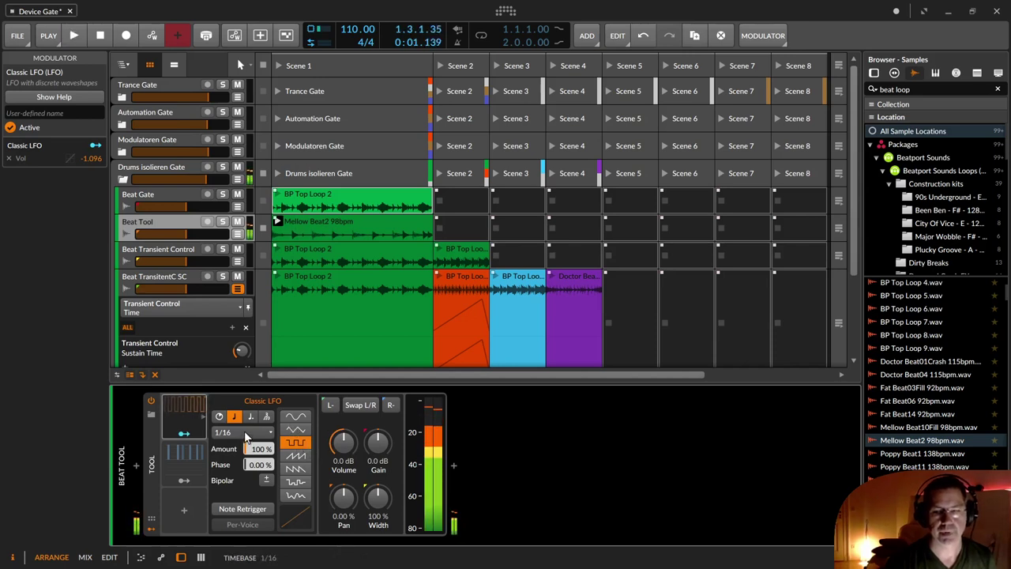
pyautogui.click(244, 431)
pyautogui.click(257, 376)
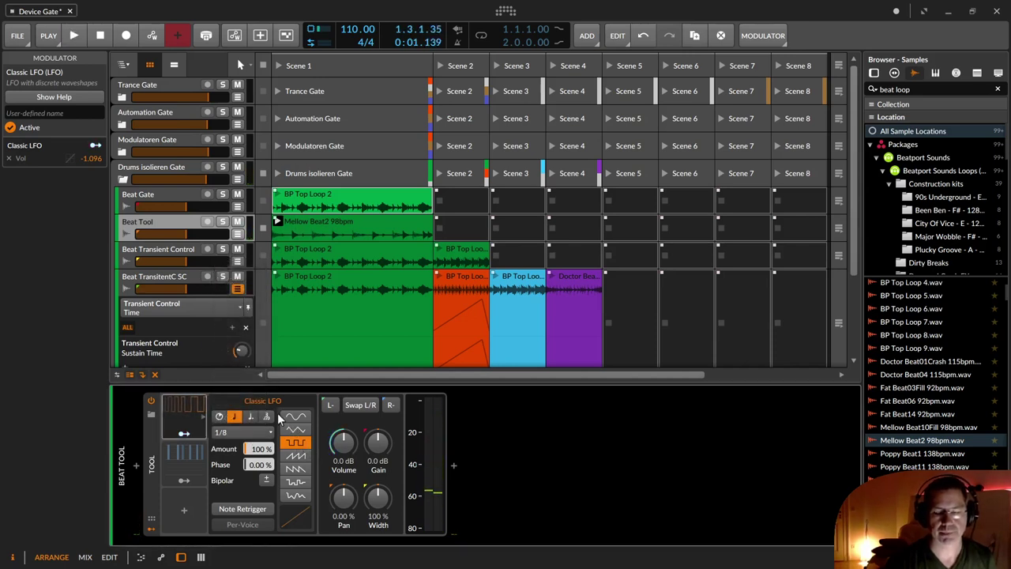
# - Audition the Mellow Beat2 98bpm clip on the Beat Tool track with the Classic LFO amount lowered to 43.6 %
pyautogui.press('space')
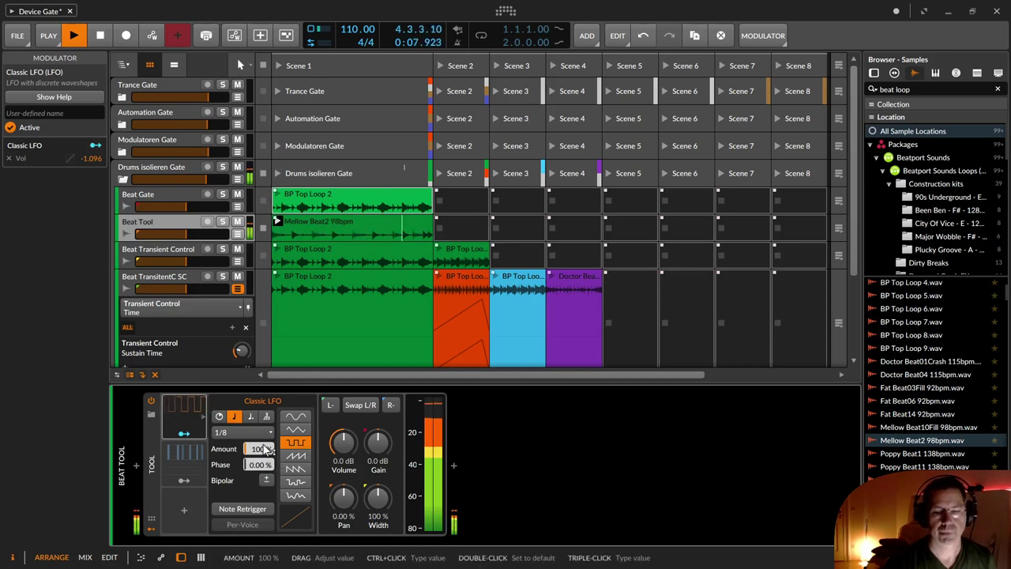
pyautogui.moveTo(265, 453); pyautogui.dragTo(265, 459)
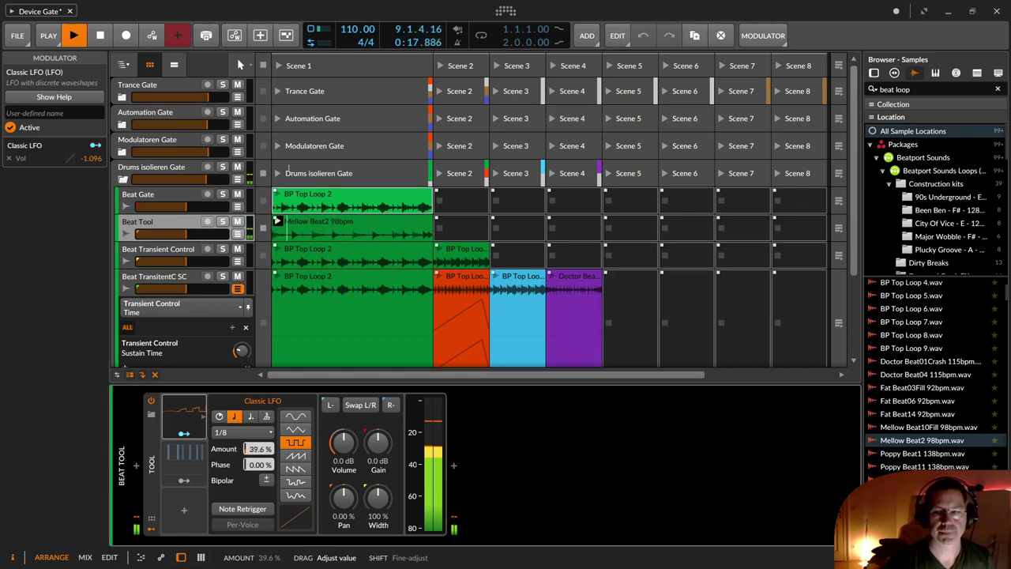
# - Replace the Beat Tool track's Scene 1 clip with a copy of Beat Gate's BP Top Loop 2 and launch it
pyautogui.click(319, 205)
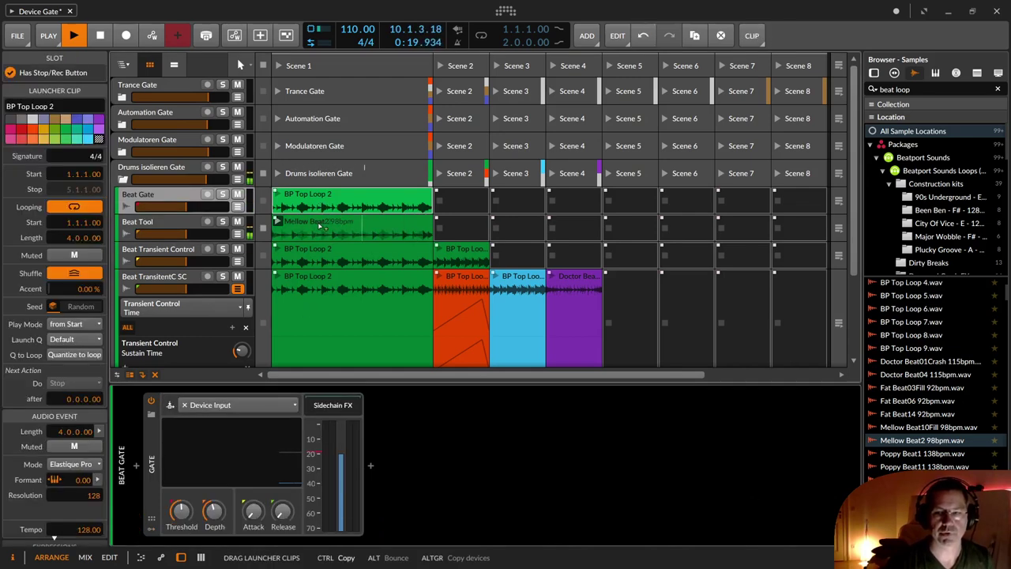
pyautogui.moveTo(317, 223); pyautogui.dragTo(318, 224)
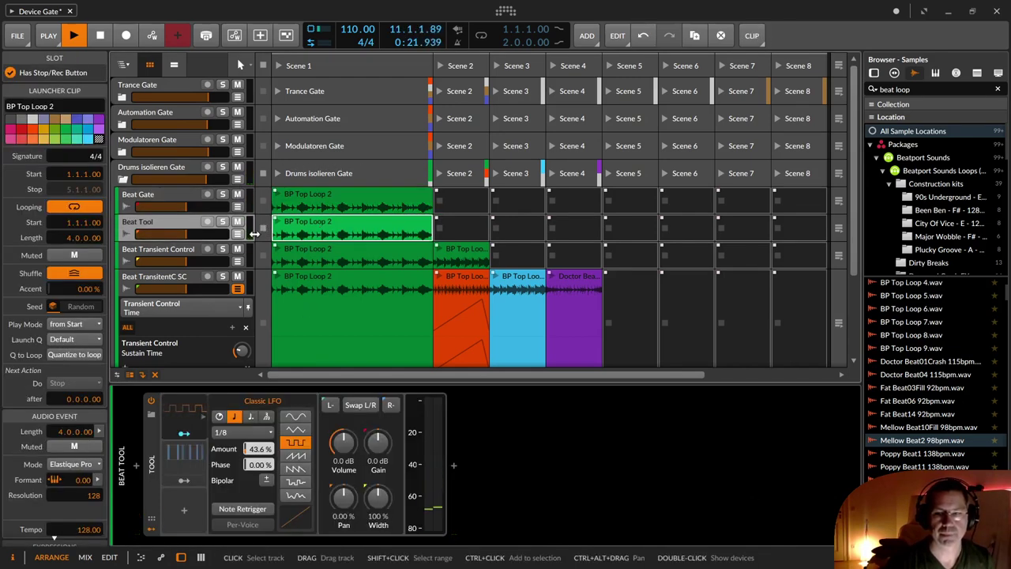
pyautogui.click(278, 227)
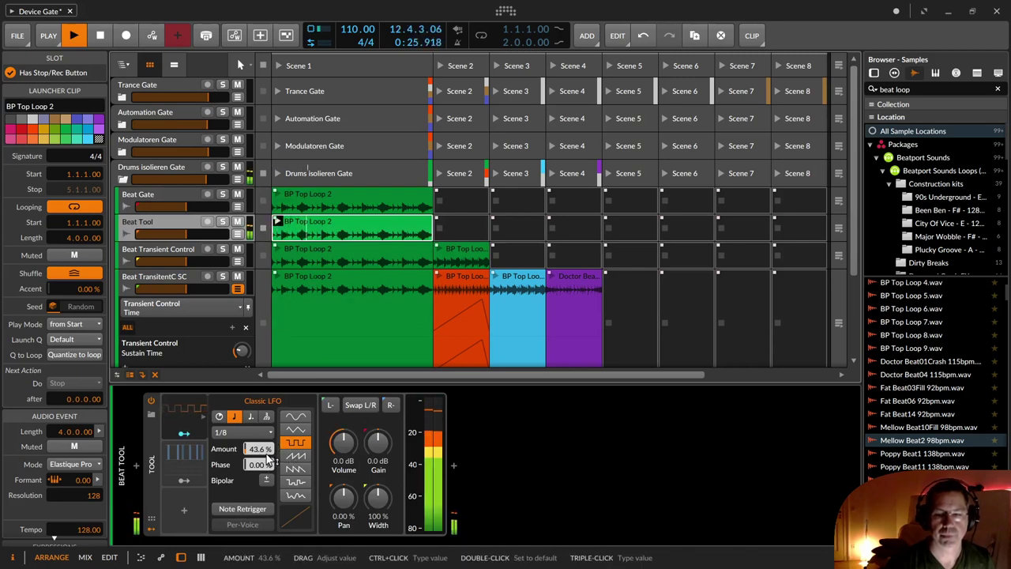
# - Set the Classic LFO's amount on the Beat Tool track to 100 %
pyautogui.moveTo(266, 450); pyautogui.dragTo(266, 411)
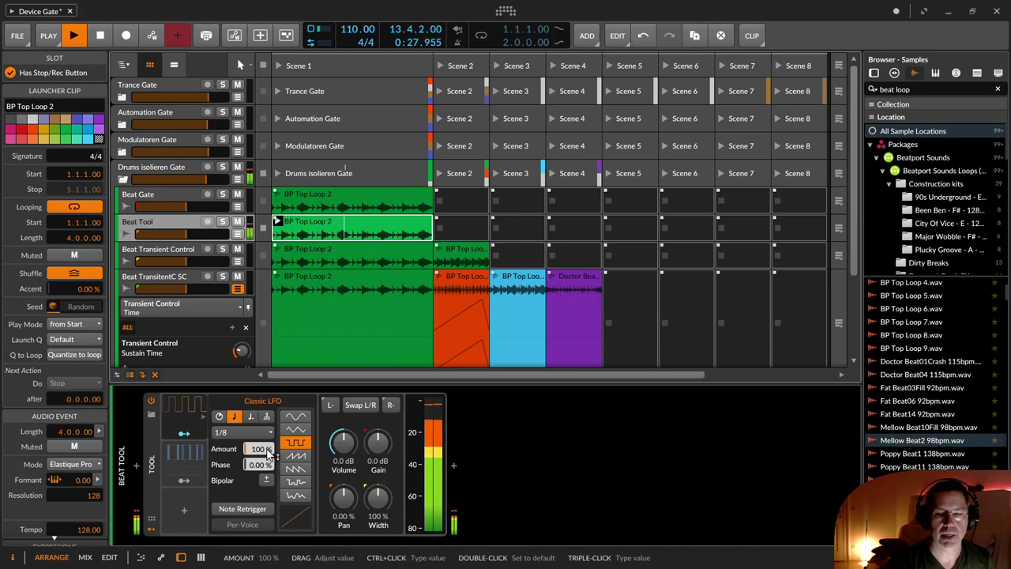
pyautogui.rightClick(266, 448)
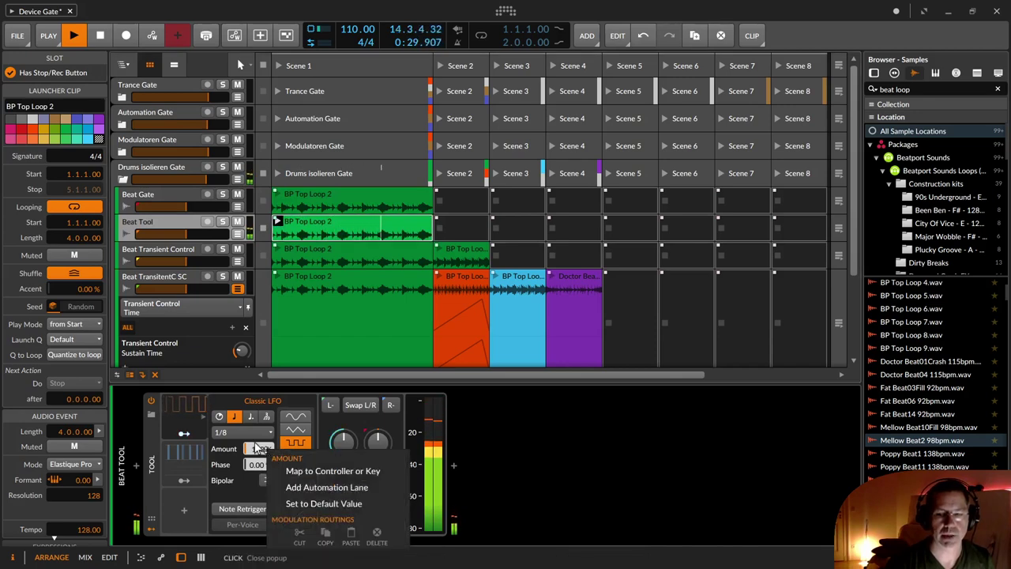
pyautogui.click(257, 448)
pyautogui.moveTo(263, 450); pyautogui.dragTo(263, 446)
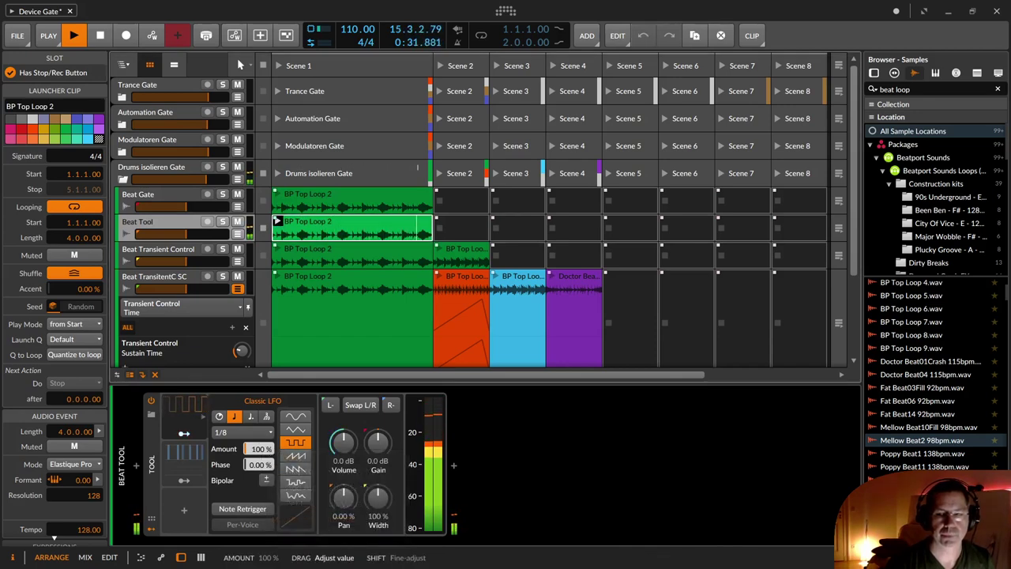
# - Stop playback, deactivate the Tool's Classic LFO, activate its Steps modulator instead and restart playback
pyautogui.click(180, 407)
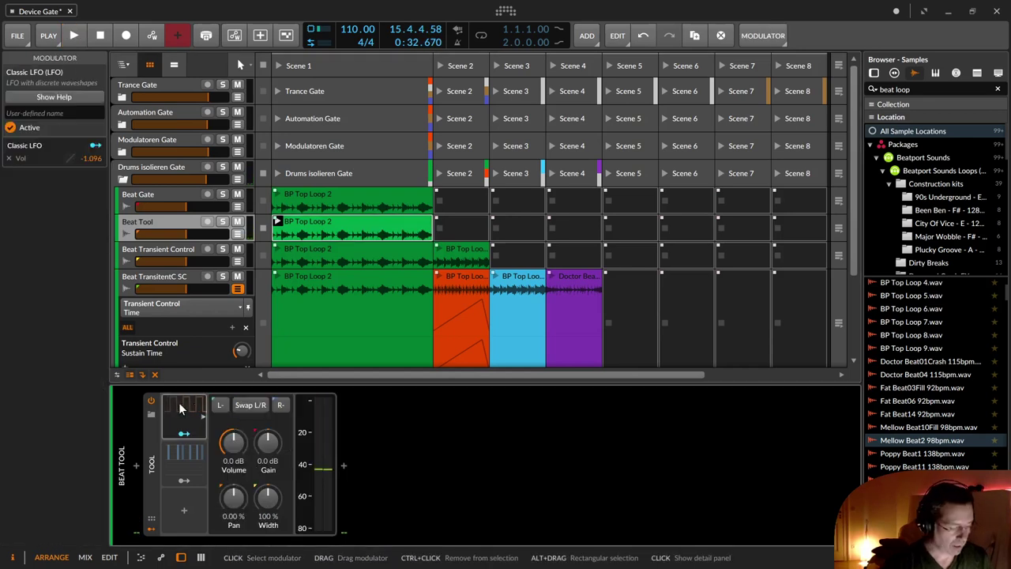
pyautogui.click(178, 458)
pyautogui.click(177, 458)
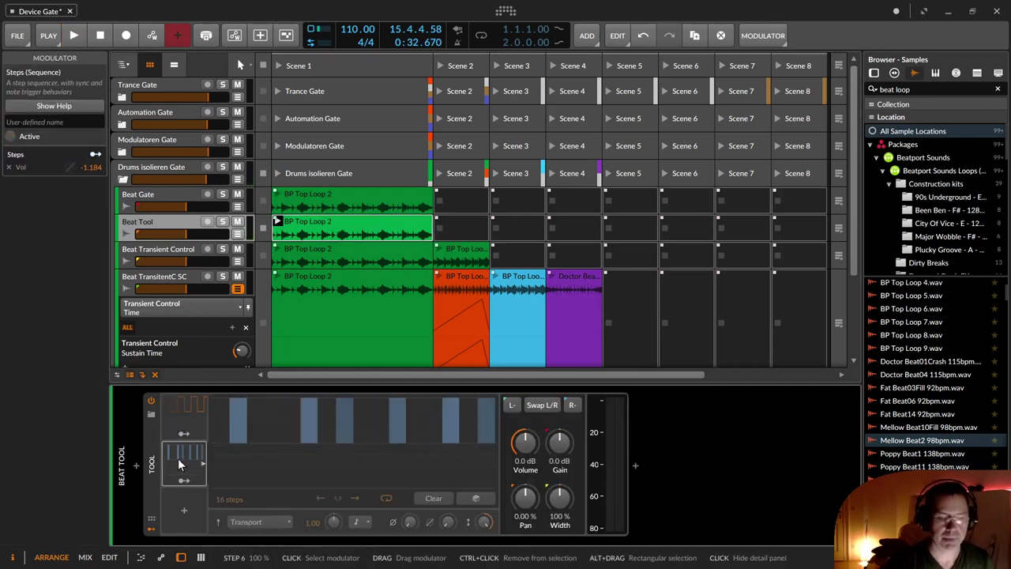
pyautogui.hotkey('alt', 'a')
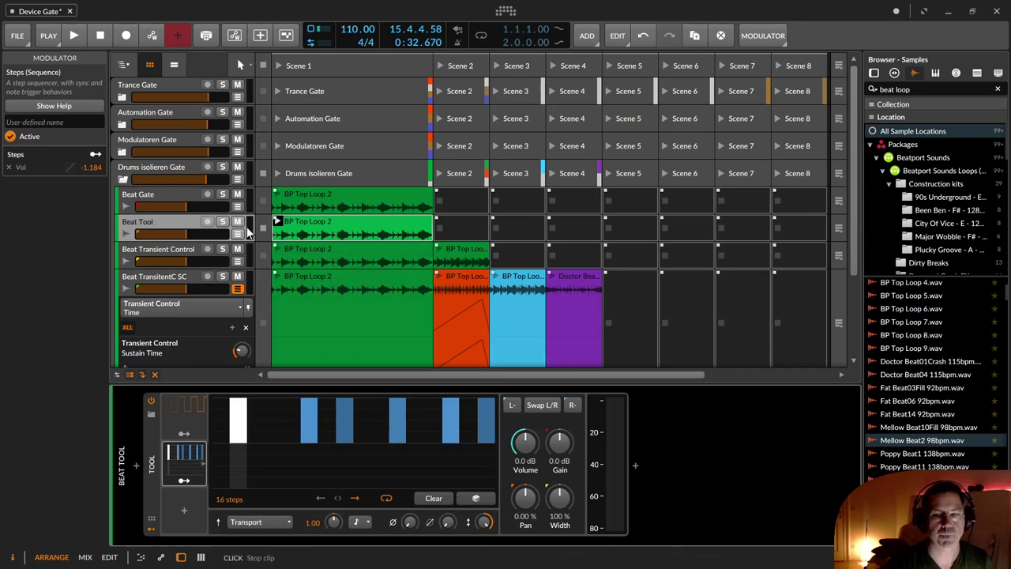
pyautogui.press('space')
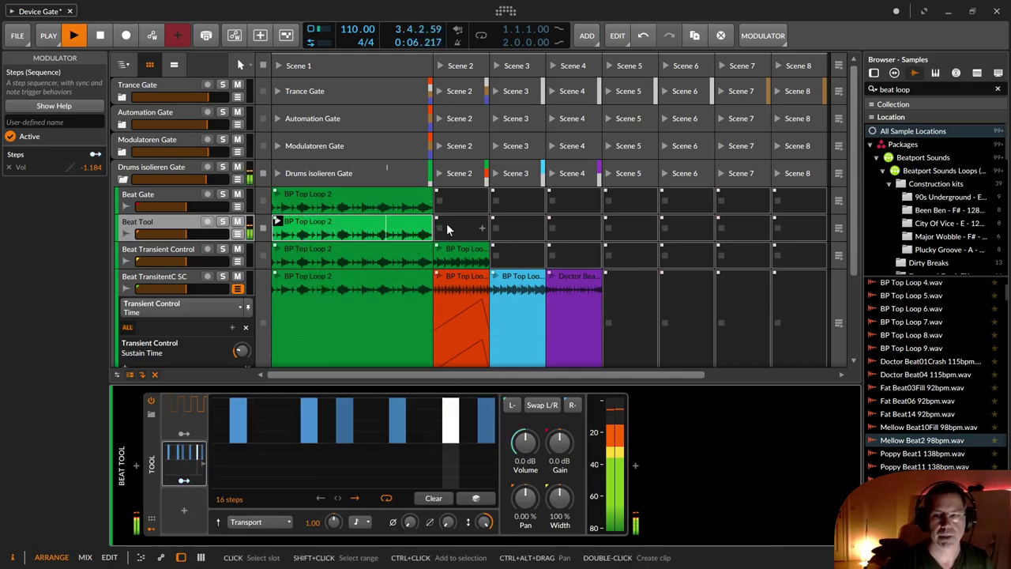
# - Replace the Beat Tool track's Scene 1 clip with the Doctor Beat04 115bpm.wav sample and launch it
pyautogui.click(909, 376)
pyautogui.moveTo(477, 313); pyautogui.dragTo(329, 227)
pyautogui.click(278, 222)
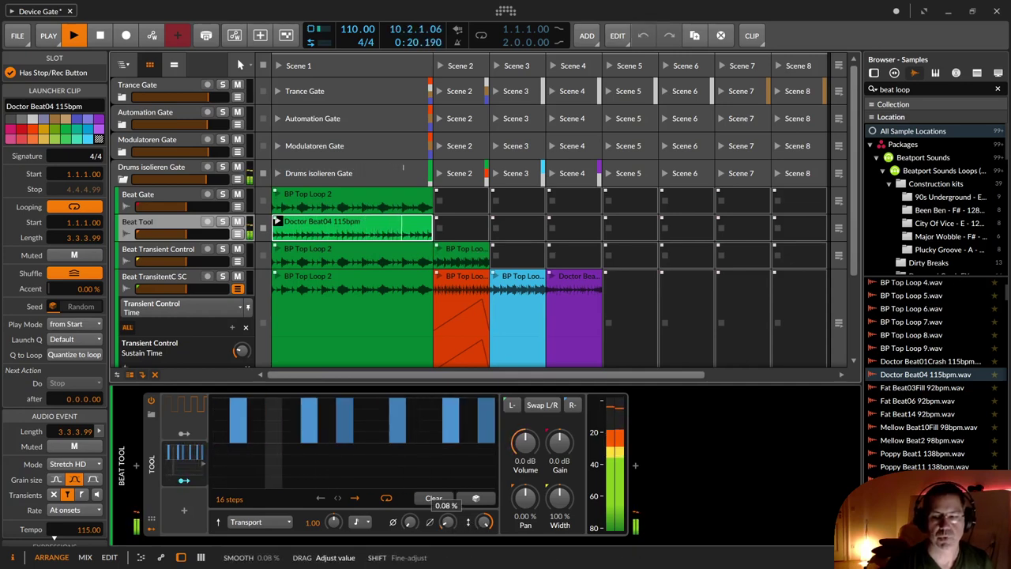
# - Audition the Steps modulator's smoothing at 19.5 % and lower it again
pyautogui.moveTo(453, 523); pyautogui.dragTo(453, 497)
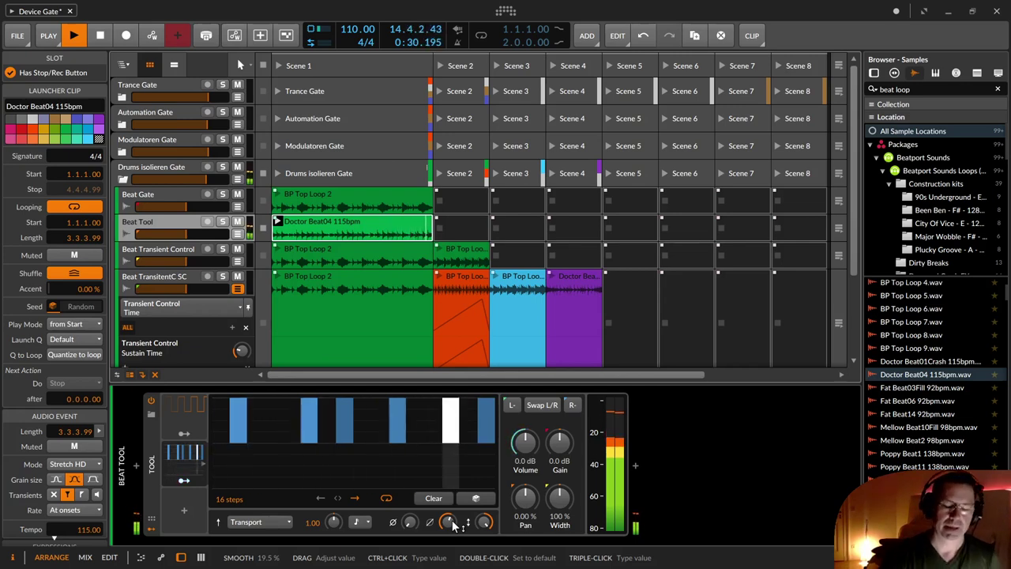
pyautogui.moveTo(452, 522); pyautogui.dragTo(452, 556)
# - Redraw the Steps modulator's pattern with steps 3 and 4 at 100 % and steps 2, 5 and 6 cleared
pyautogui.moveTo(291, 421)
pyautogui.mouseDown()
pyautogui.moveTo(289, 394)
pyautogui.moveTo(312, 449)
pyautogui.moveTo(313, 434)
pyautogui.mouseUp()
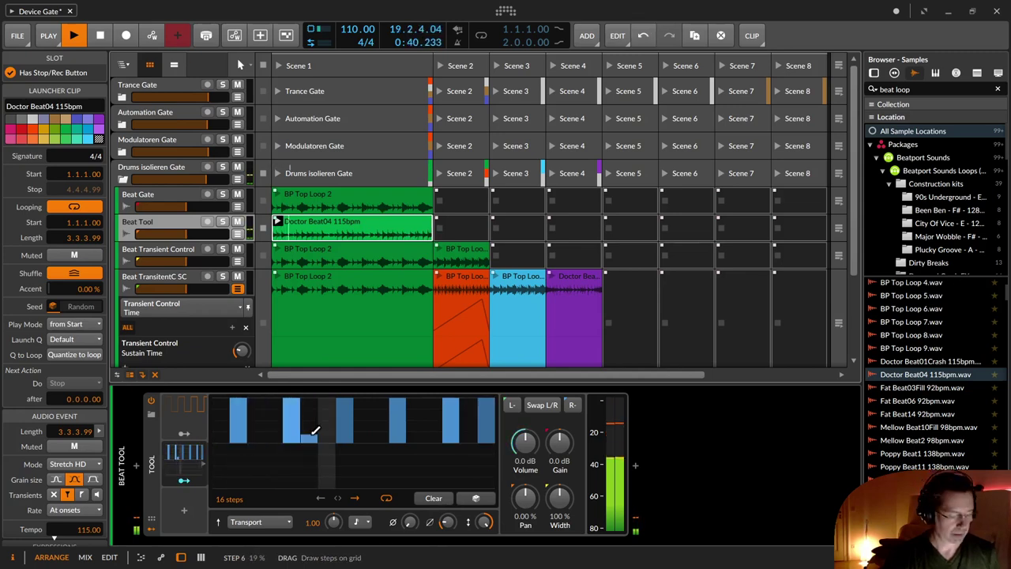
pyautogui.doubleClick(313, 432)
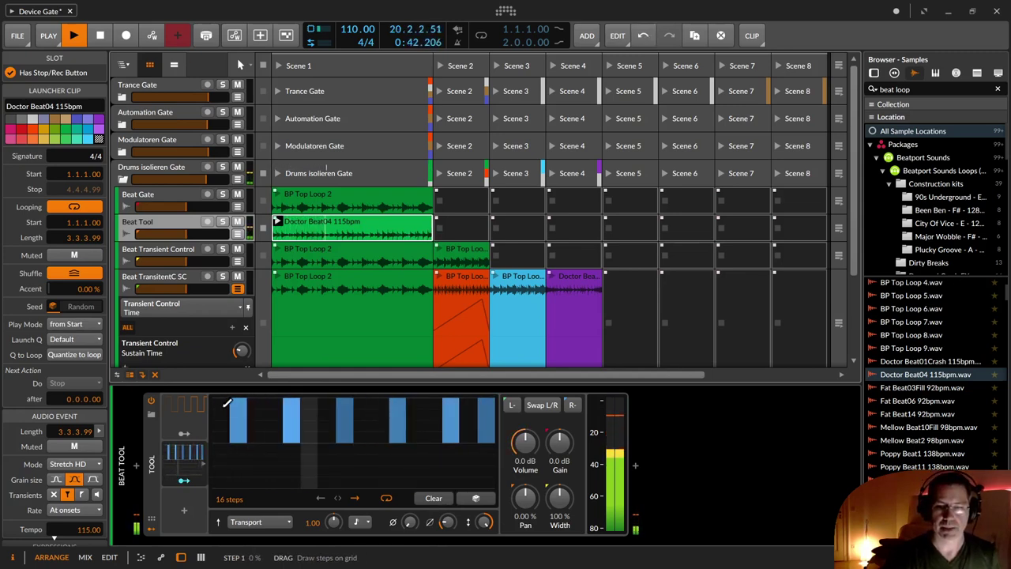
pyautogui.doubleClick(241, 437)
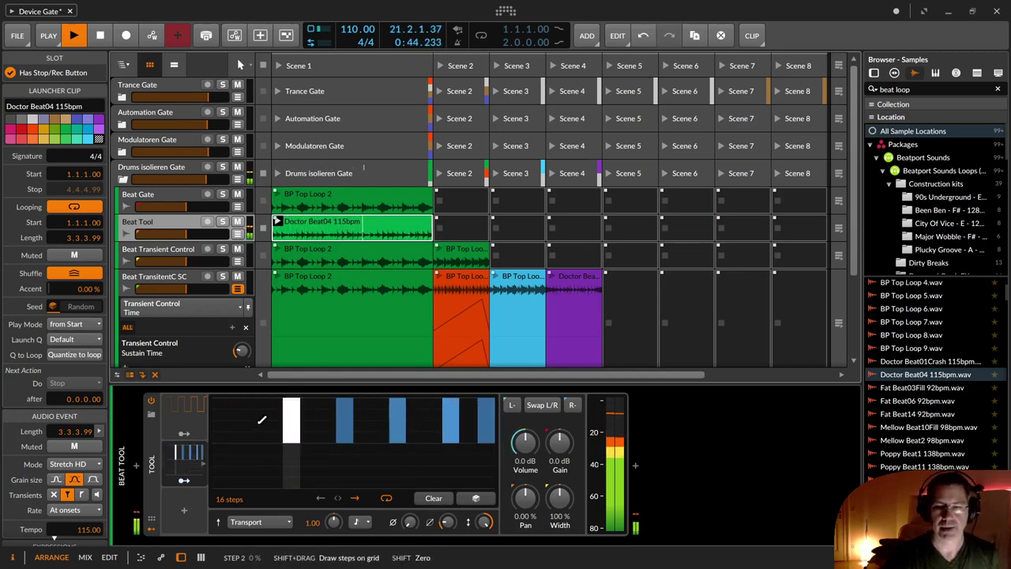
pyautogui.moveTo(260, 420); pyautogui.dragTo(262, 382)
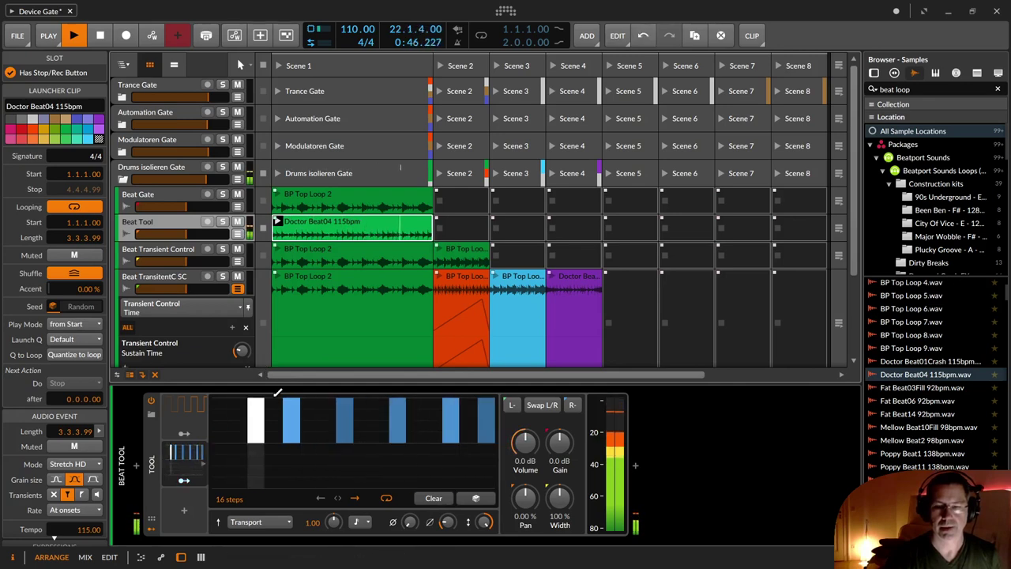
pyautogui.moveTo(273, 420); pyautogui.dragTo(273, 385)
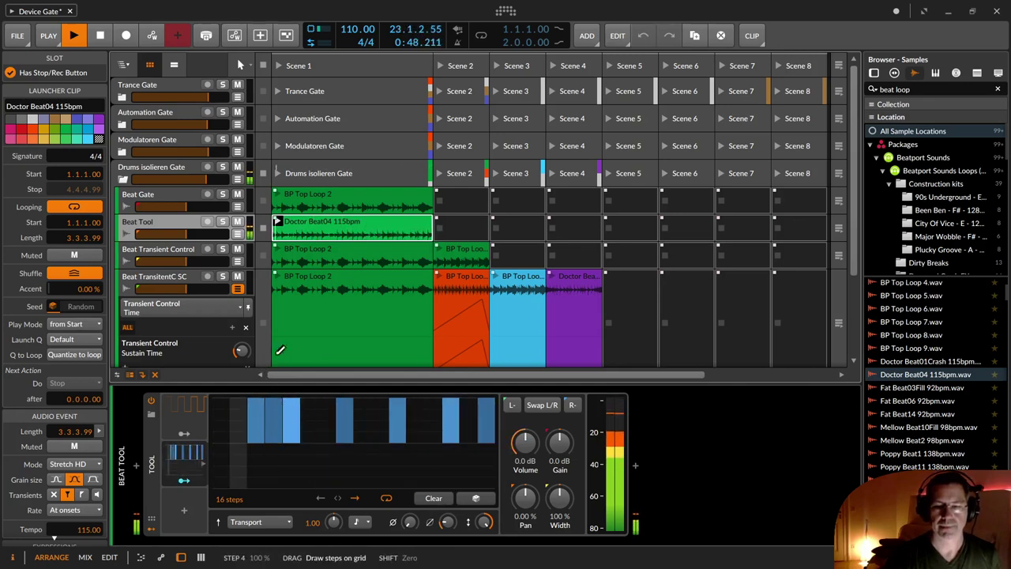
pyautogui.doubleClick(291, 416)
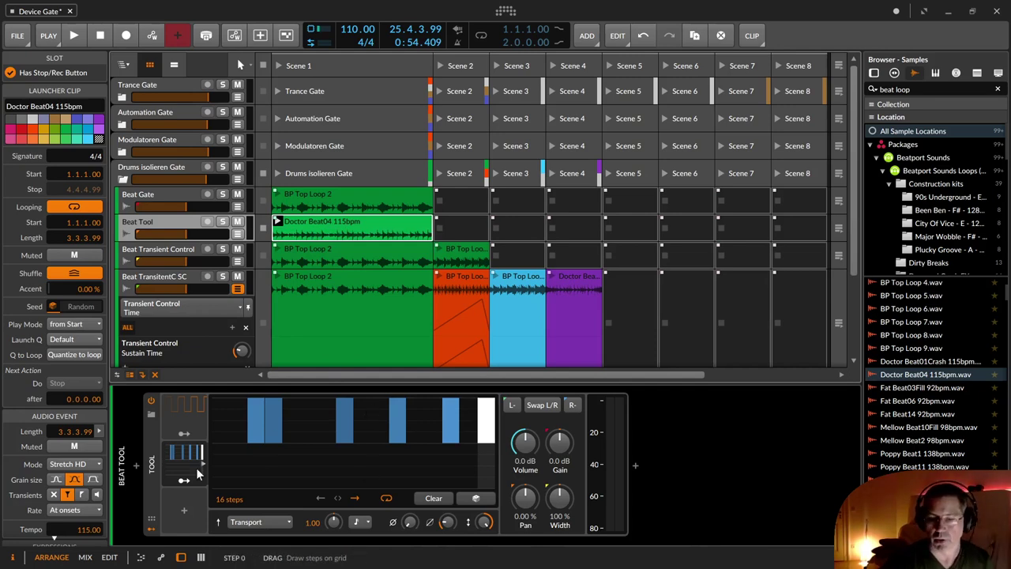
# - Examine the Bounce source options for the Doctor Beat04 115bpm clip, including the Custom choices, and cancel the bounce
pyautogui.rightClick(363, 220)
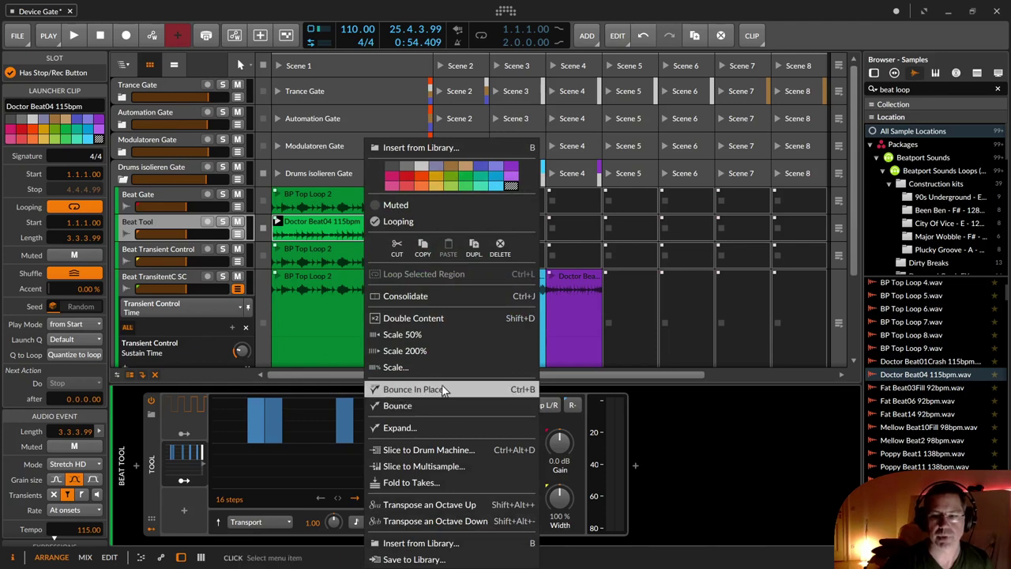
pyautogui.click(311, 229)
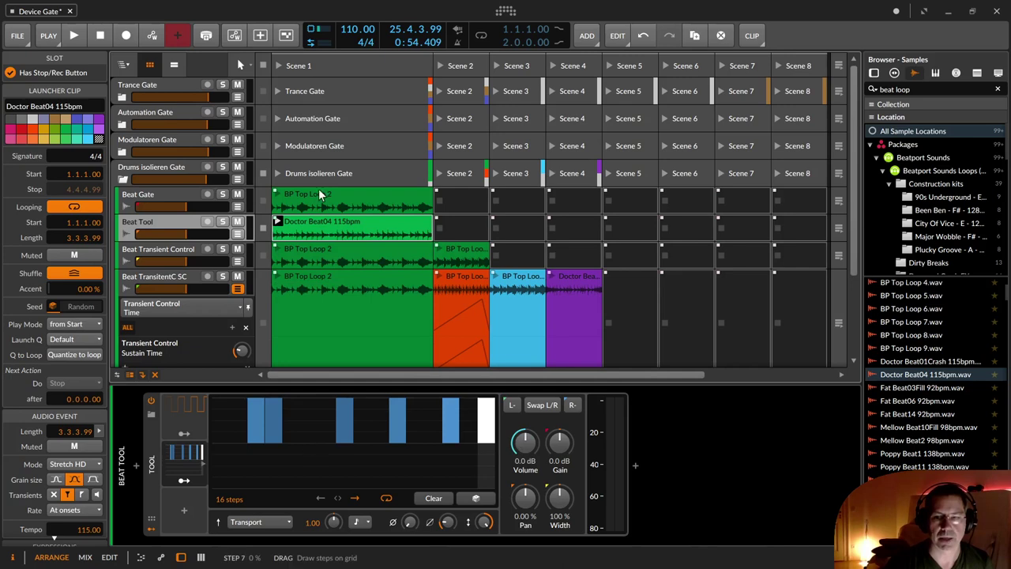
pyautogui.rightClick(321, 221)
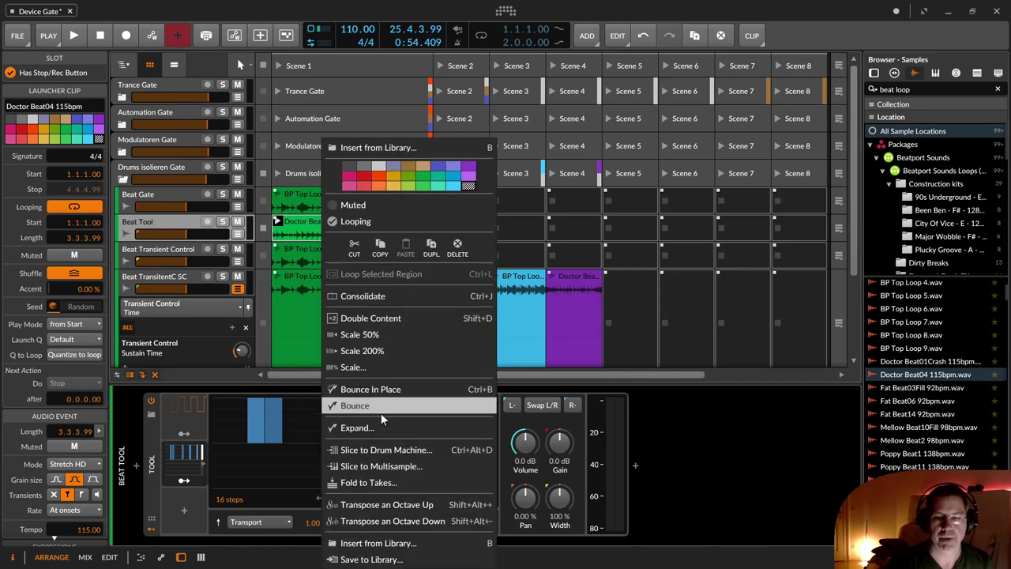
pyautogui.click(381, 408)
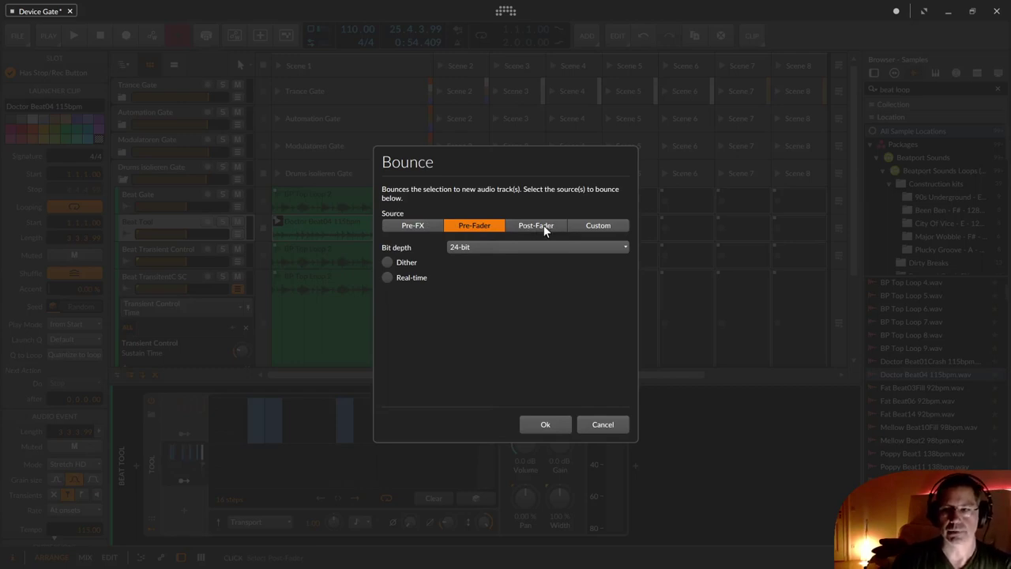
pyautogui.click(414, 226)
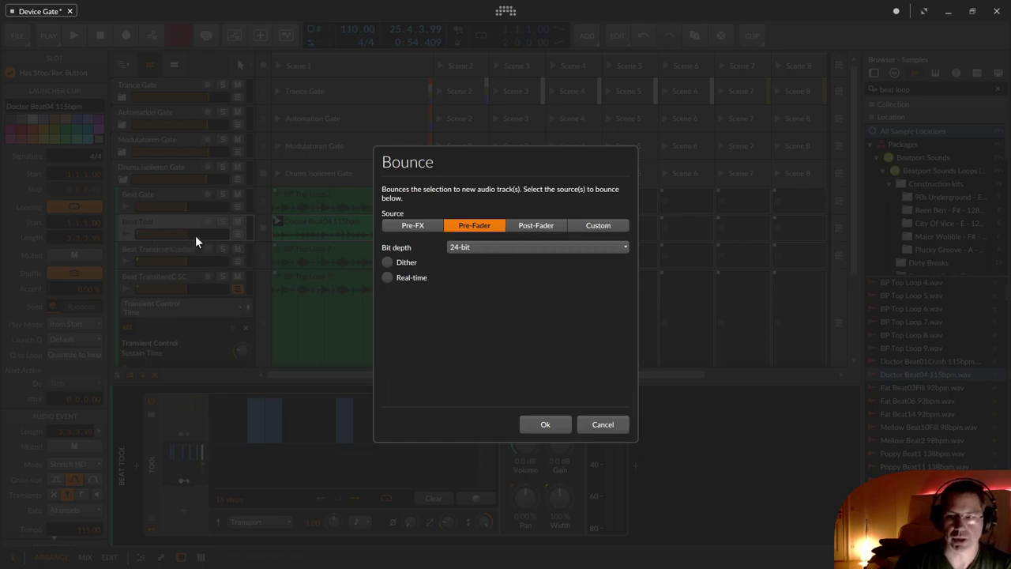
pyautogui.click(616, 230)
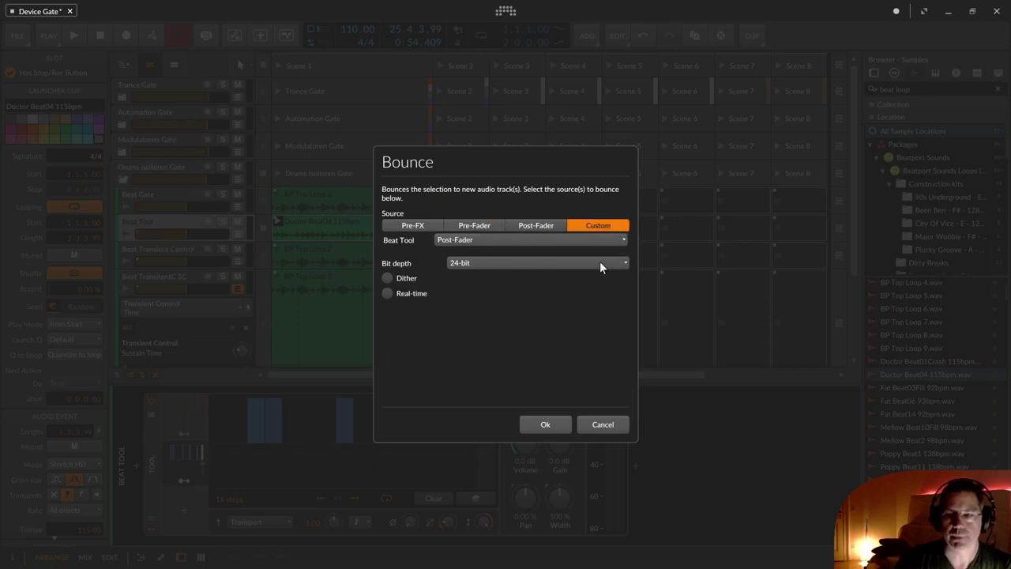
pyautogui.click(589, 240)
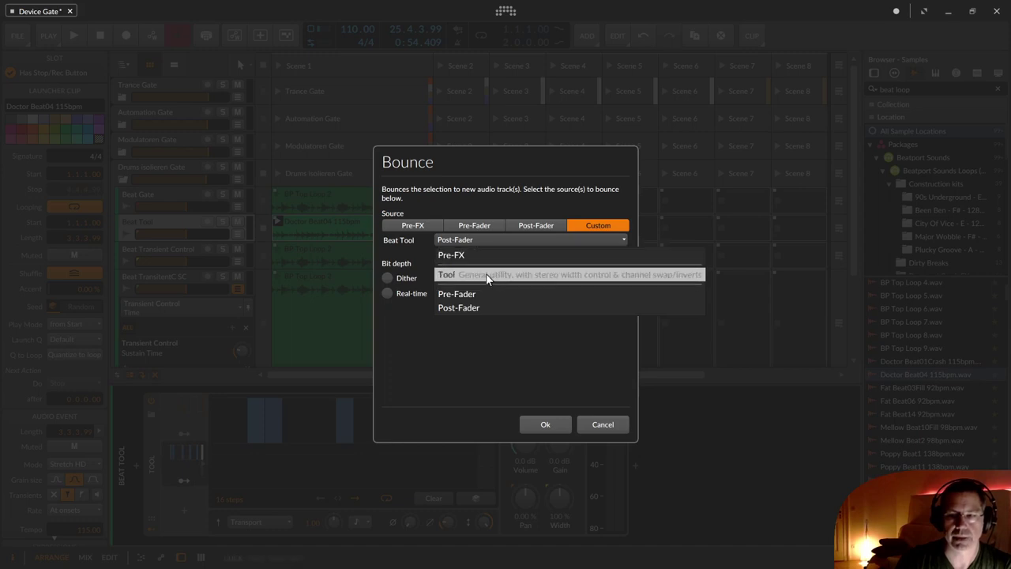
pyautogui.click(576, 199)
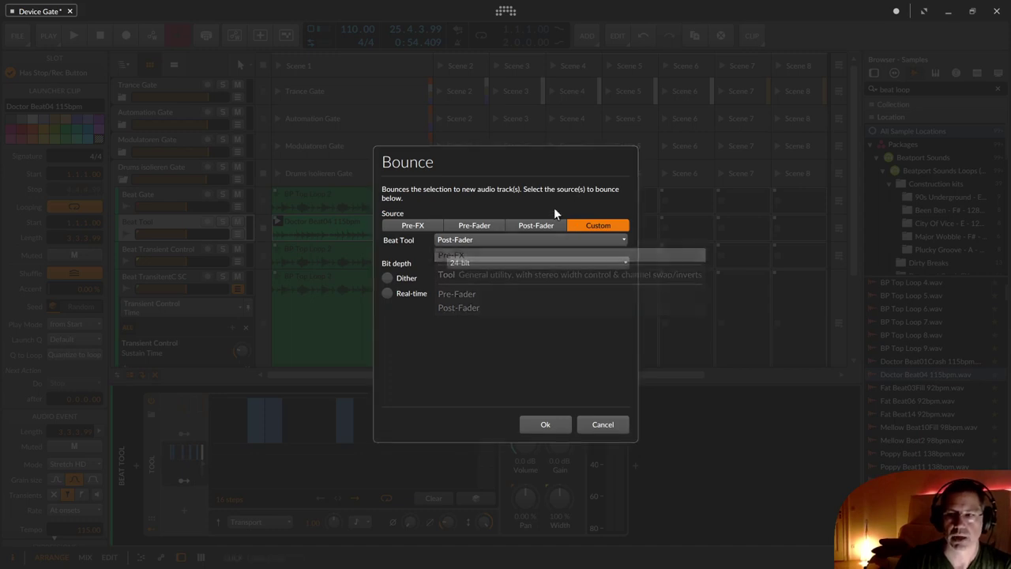
pyautogui.click(534, 225)
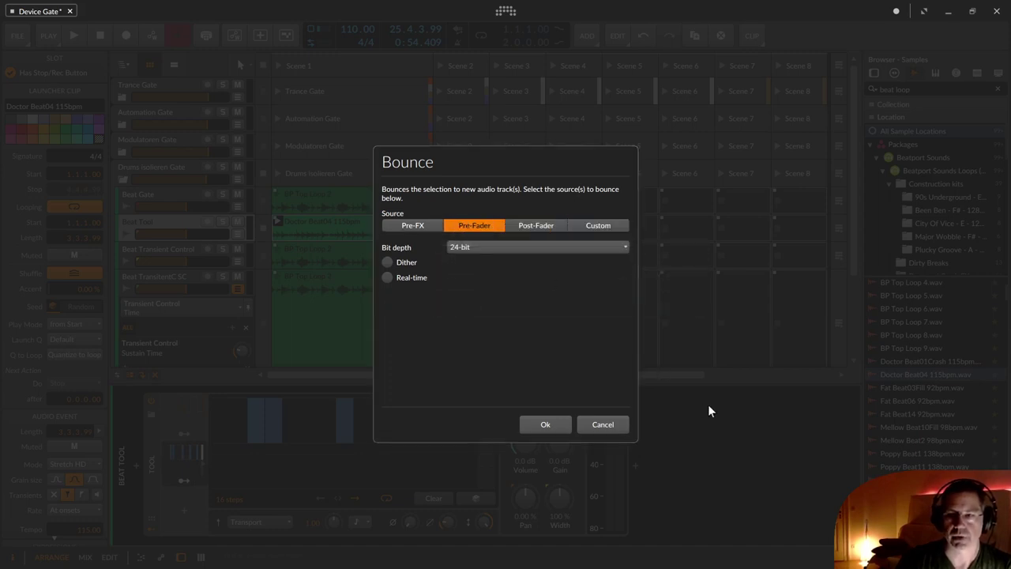
pyautogui.click(610, 427)
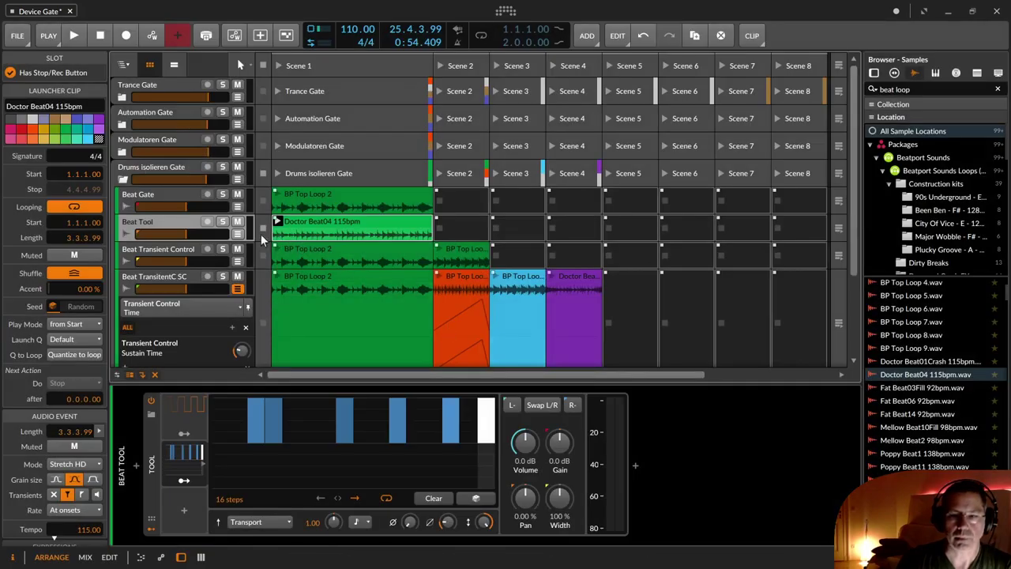
# - Play the BP Top Loop 2 clip in Scene 1 of the Beat Transient Control track and select it
pyautogui.click(169, 247)
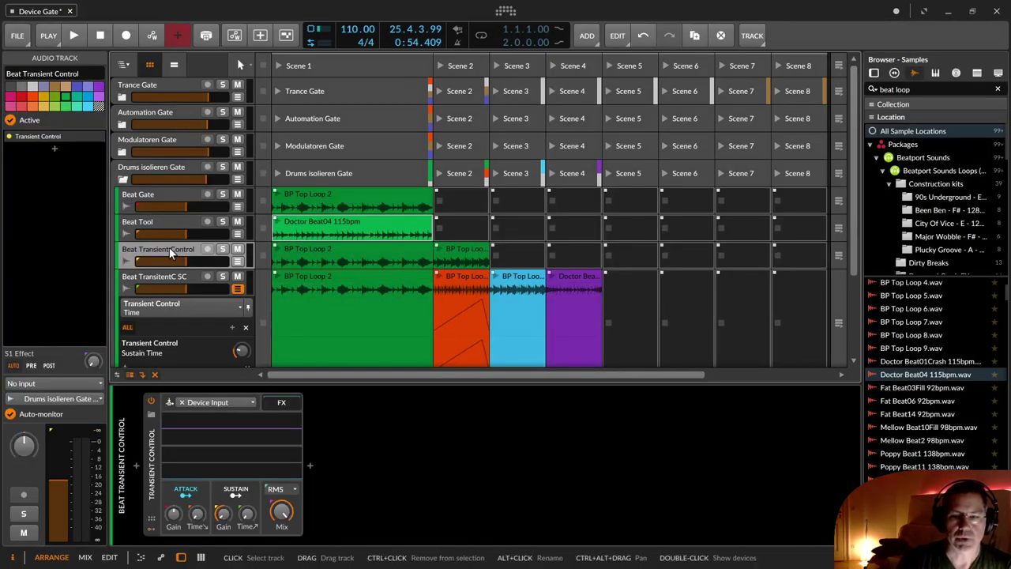
pyautogui.click(279, 247)
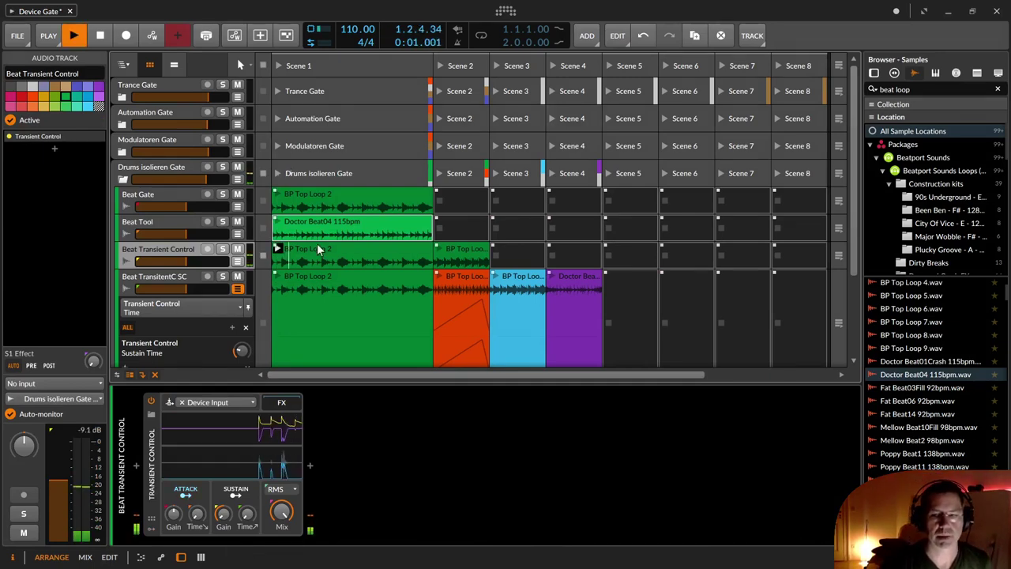
pyautogui.click(317, 245)
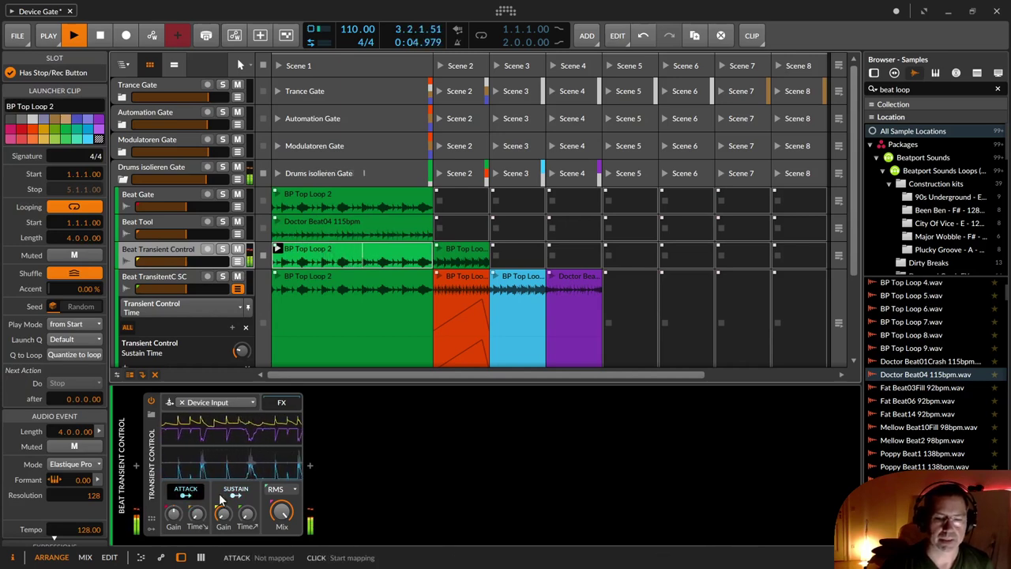
# - Switch the Transient Control device's detection mode to Peak and raise its attack time
pyautogui.click(287, 488)
pyautogui.click(278, 503)
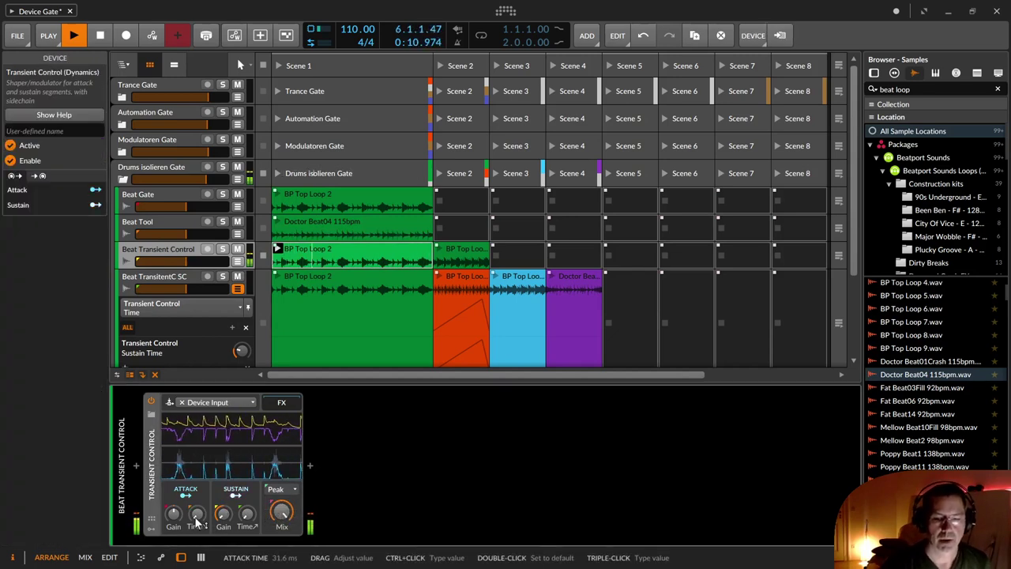
pyautogui.moveTo(206, 516); pyautogui.dragTo(205, 494)
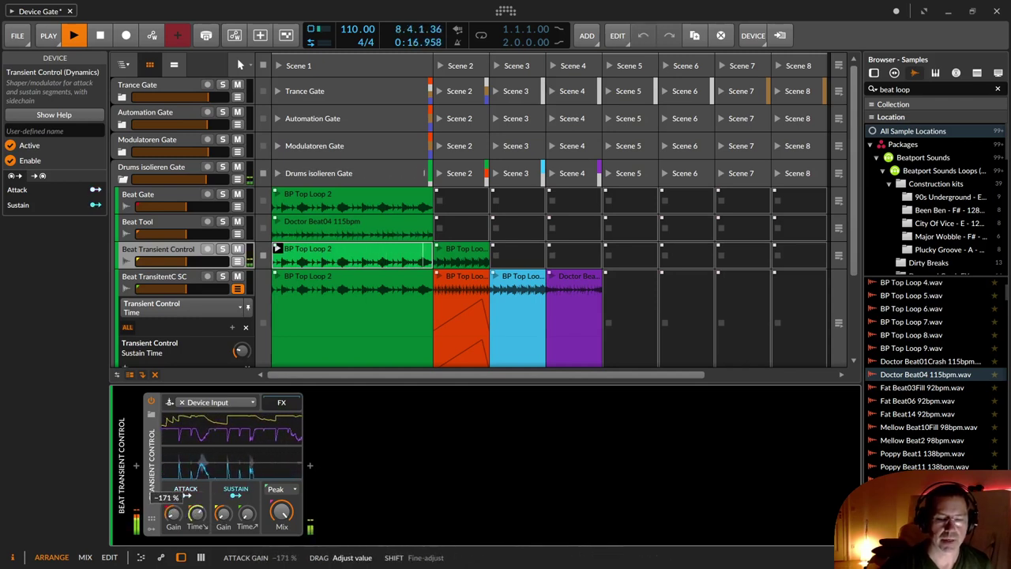
# - Raise the Transient Control's attack time to 316 ms, lower it to 31.6 ms, and return the attack gain to neutral
pyautogui.moveTo(198, 515); pyautogui.dragTo(196, 523)
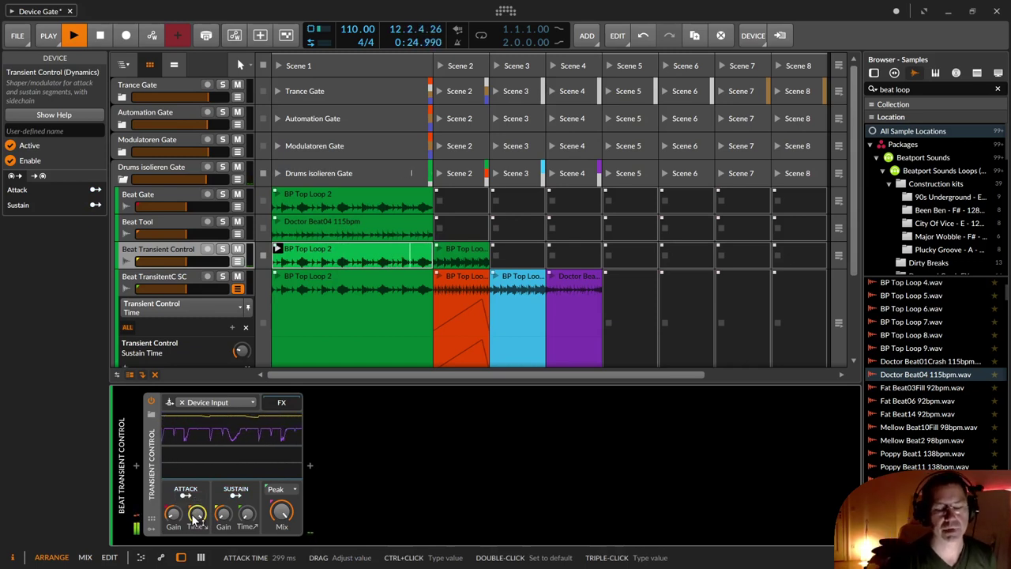
pyautogui.moveTo(199, 517); pyautogui.dragTo(198, 514)
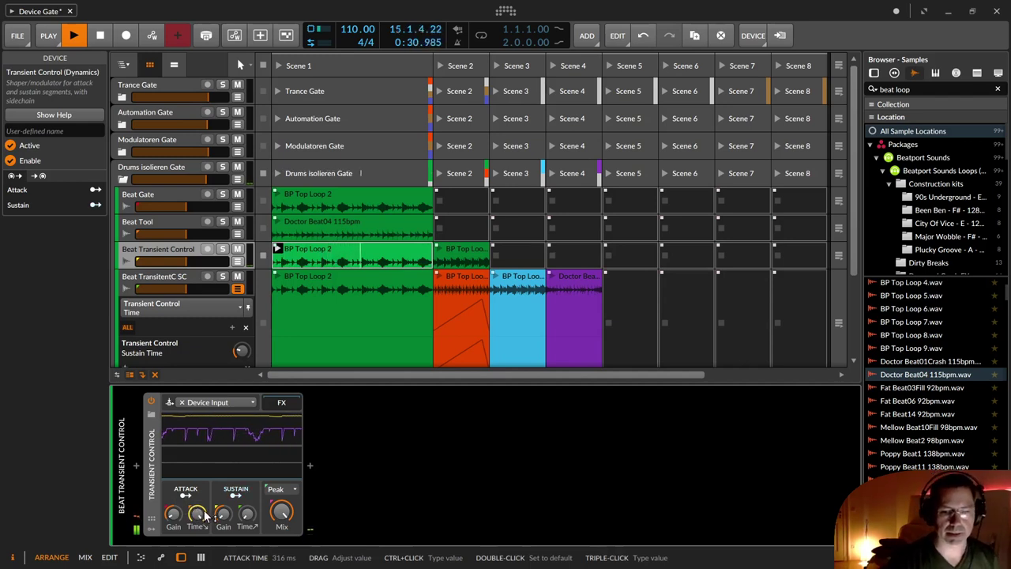
pyautogui.moveTo(204, 515); pyautogui.dragTo(204, 537)
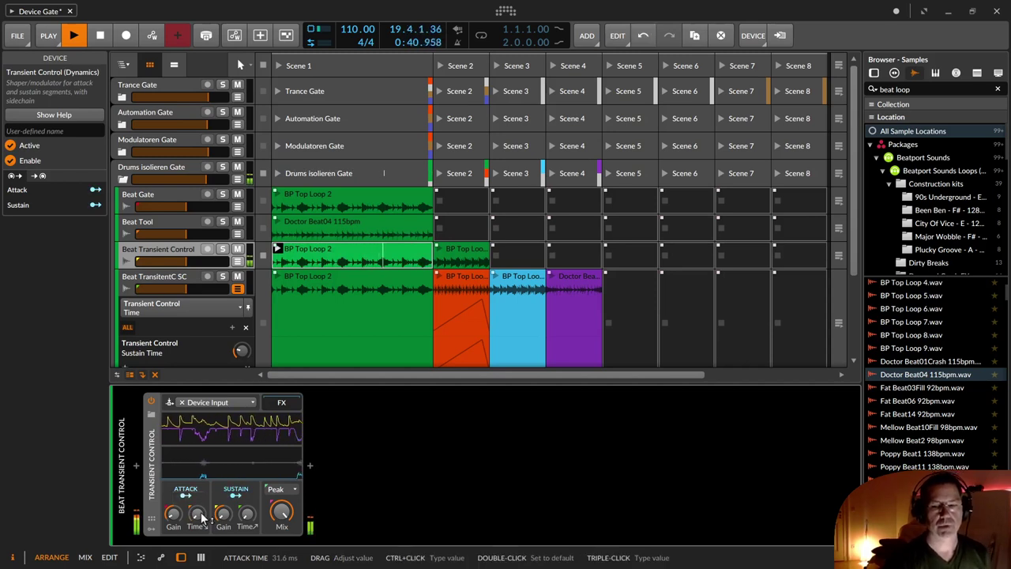
pyautogui.moveTo(201, 512); pyautogui.dragTo(199, 513)
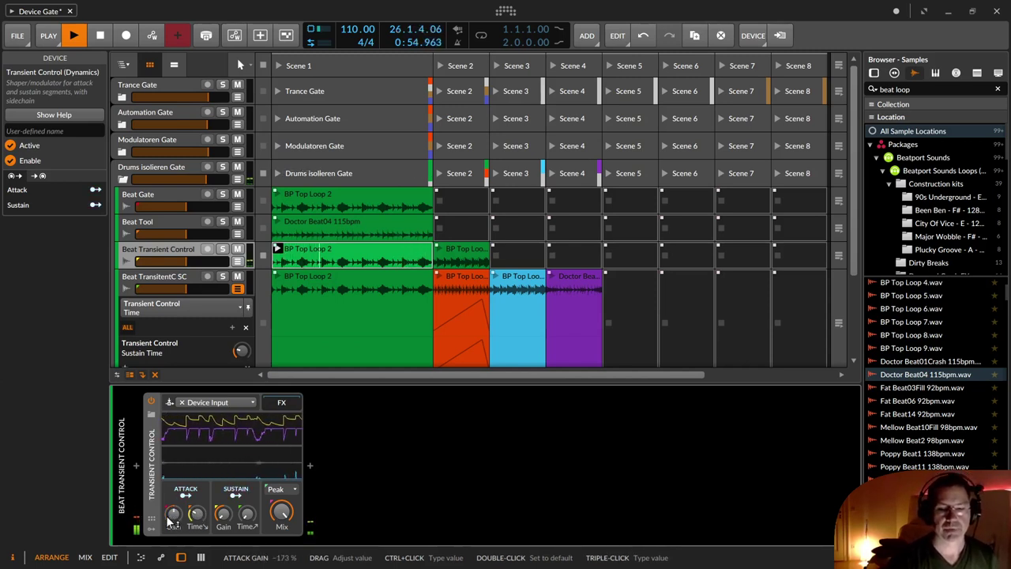
pyautogui.moveTo(203, 517); pyautogui.dragTo(241, 515)
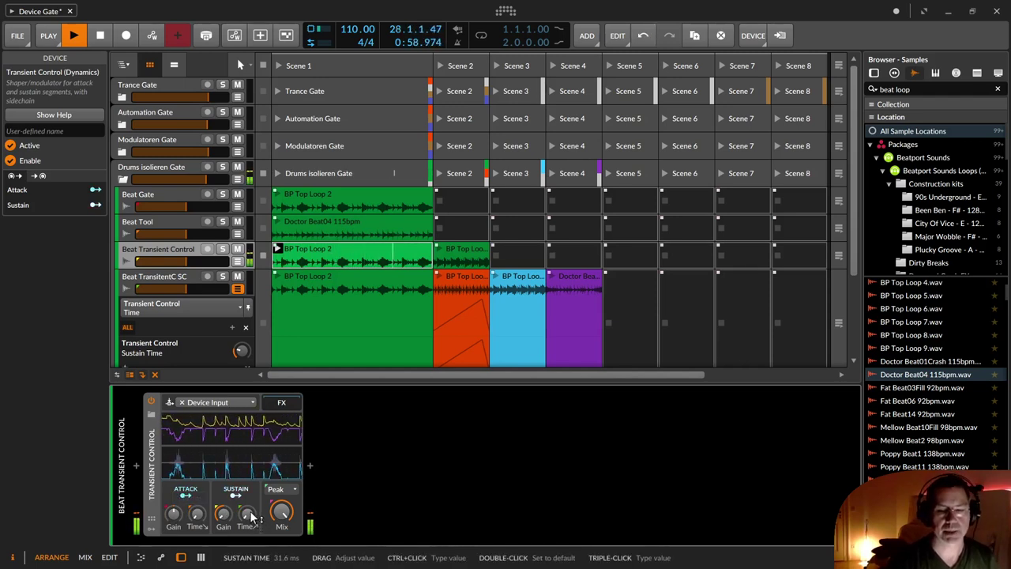
# - Vary the Transient Control's sustain time, raising it to 316 ms and lowering it to 71.8 ms and below, and stop playback
pyautogui.moveTo(251, 517); pyautogui.dragTo(251, 515)
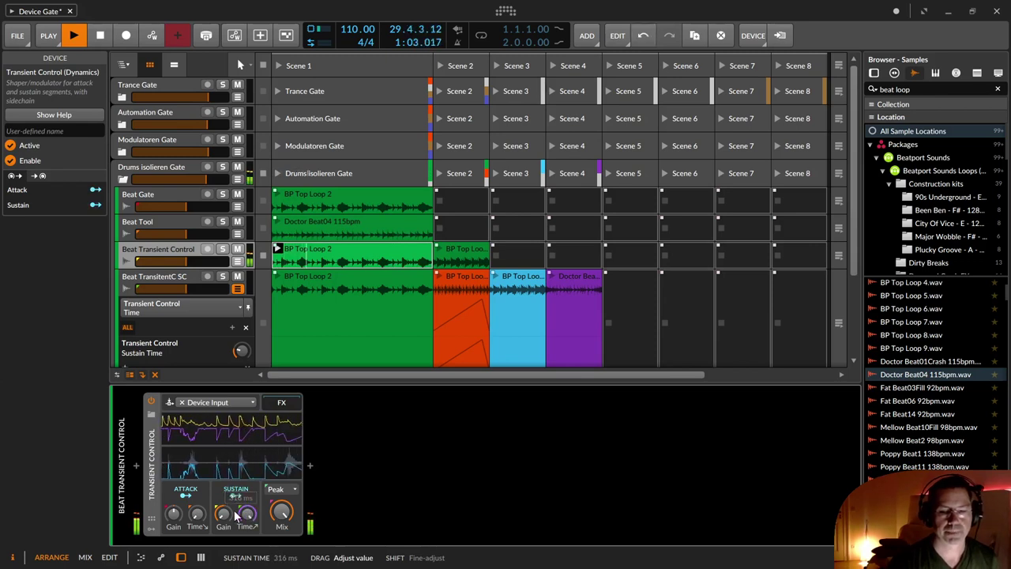
pyautogui.moveTo(247, 515)
pyautogui.mouseDown()
pyautogui.moveTo(247, 553)
pyautogui.moveTo(253, 531)
pyautogui.mouseUp()
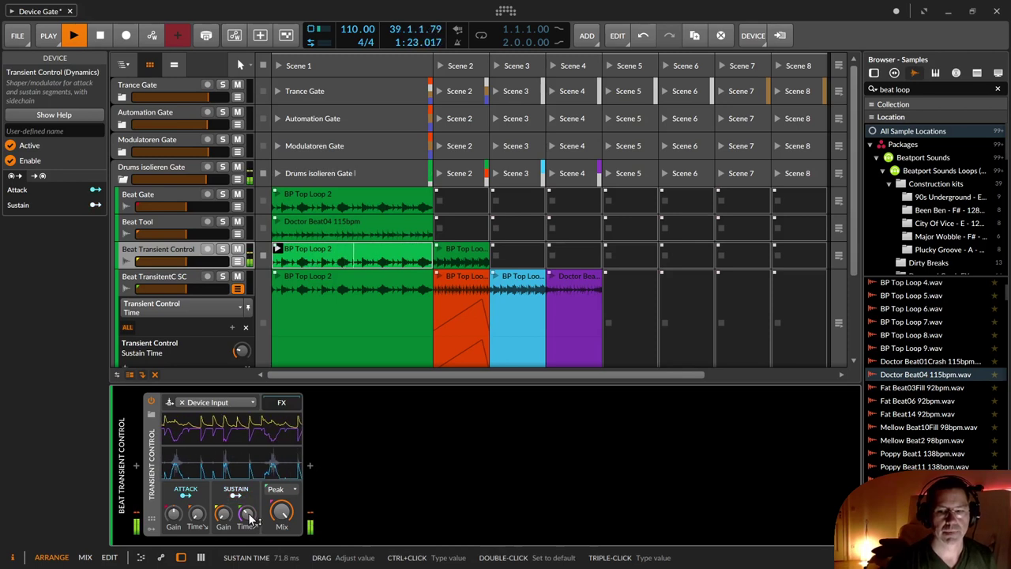
pyautogui.moveTo(247, 515); pyautogui.dragTo(247, 527)
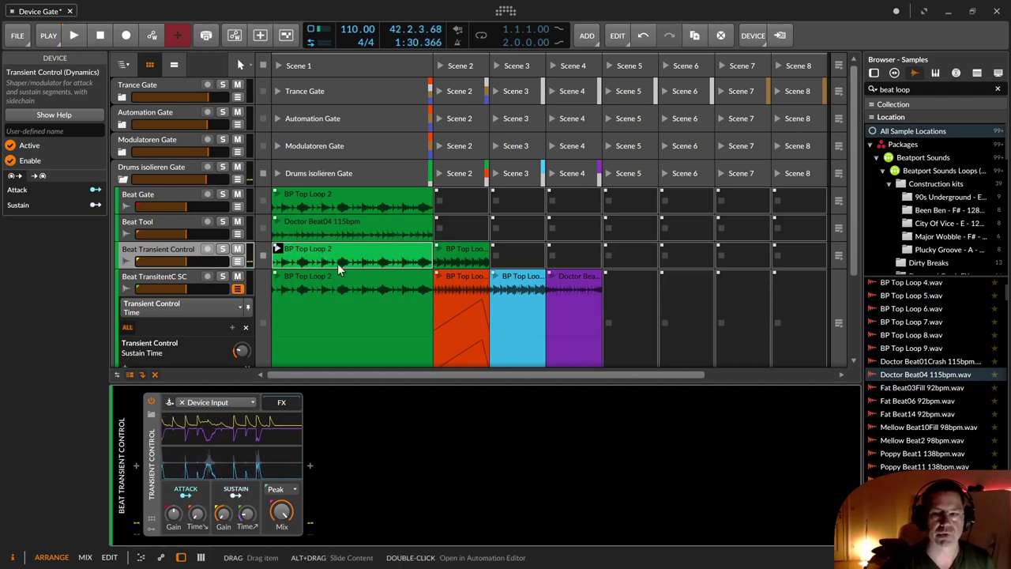
pyautogui.press('space')
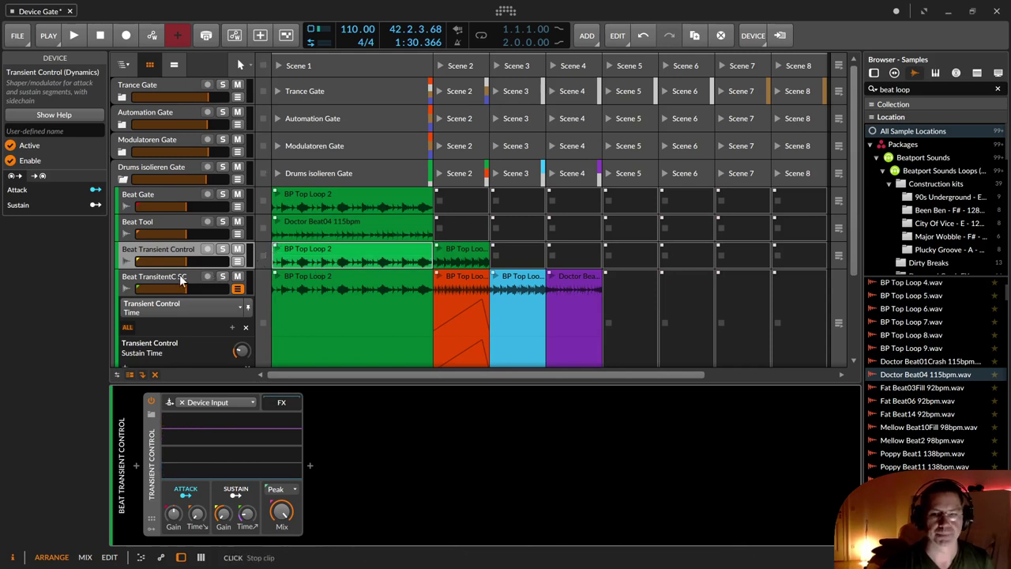
# - Select the Beat TransitentC SC track and play its Scene 1 BP Top Loop 2 clip together with the E-Hat Trigger Spur clip
pyautogui.click(144, 274)
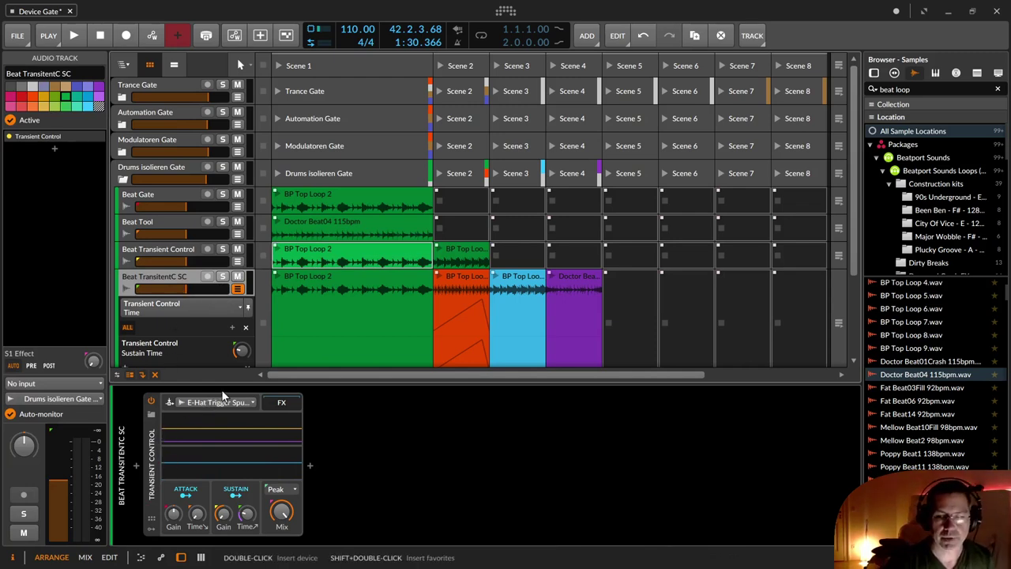
pyautogui.click(304, 278)
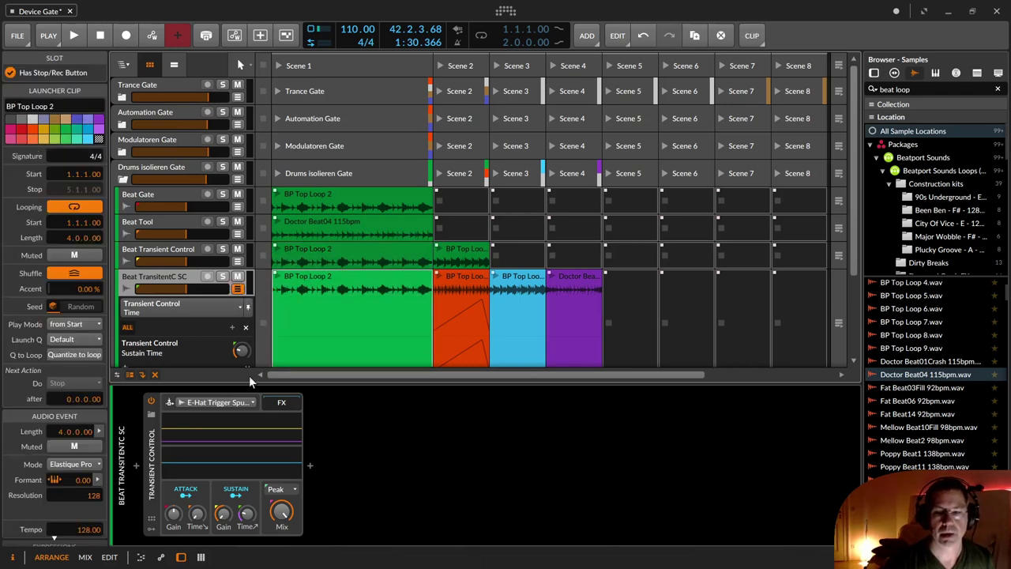
pyautogui.scroll(-2, 284, 344)
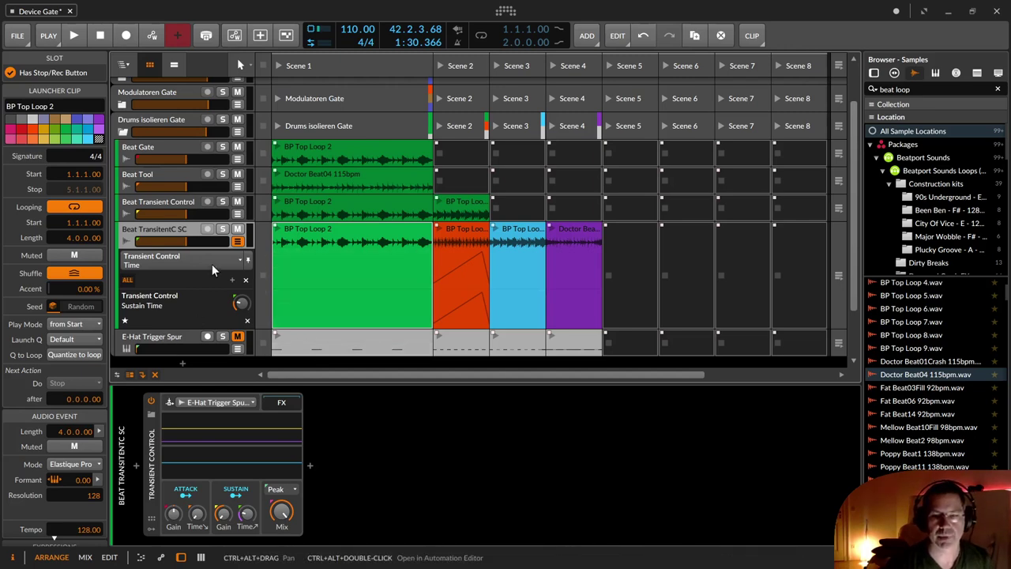
pyautogui.click(275, 229)
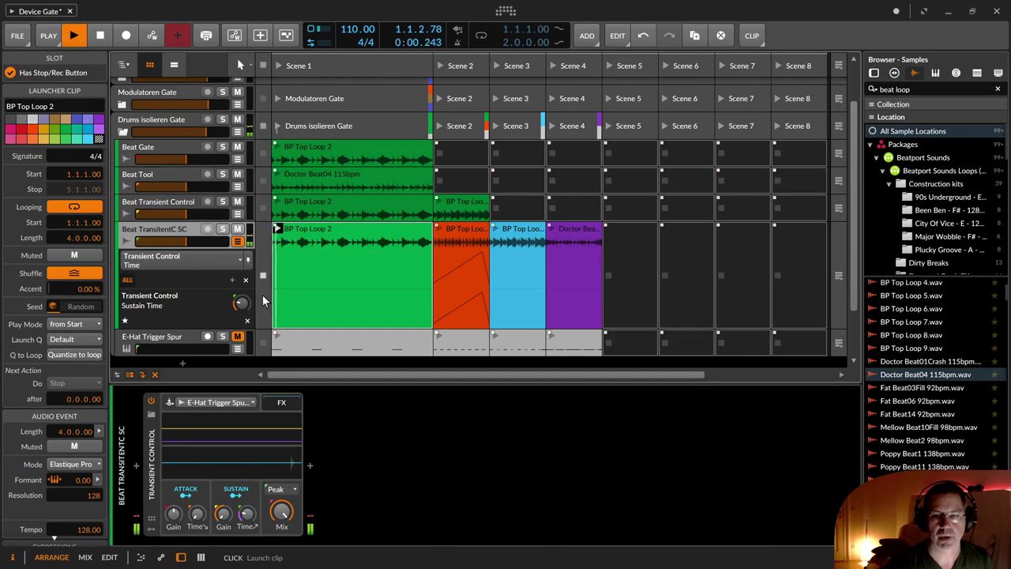
pyautogui.press('space')
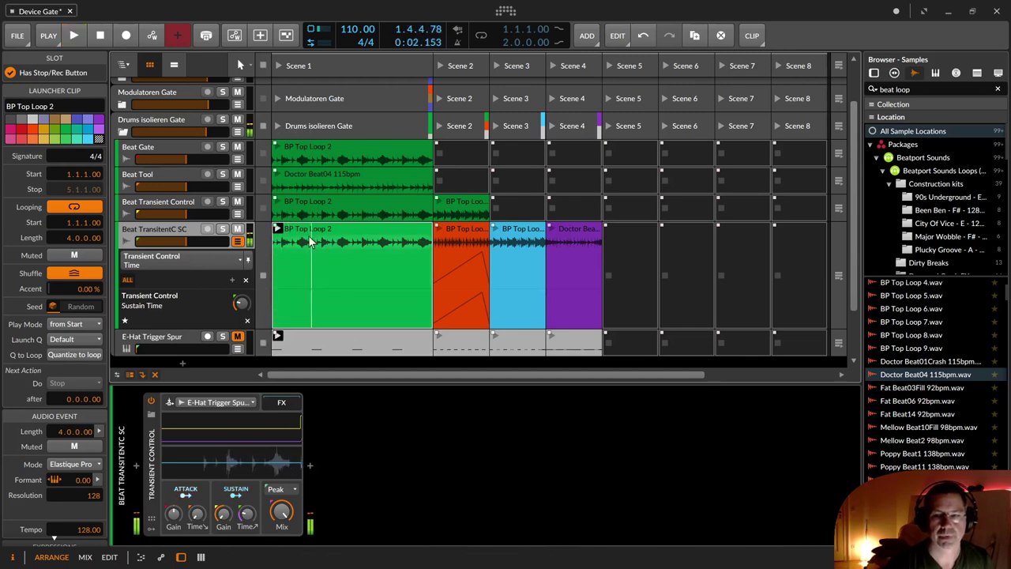
pyautogui.click(280, 228)
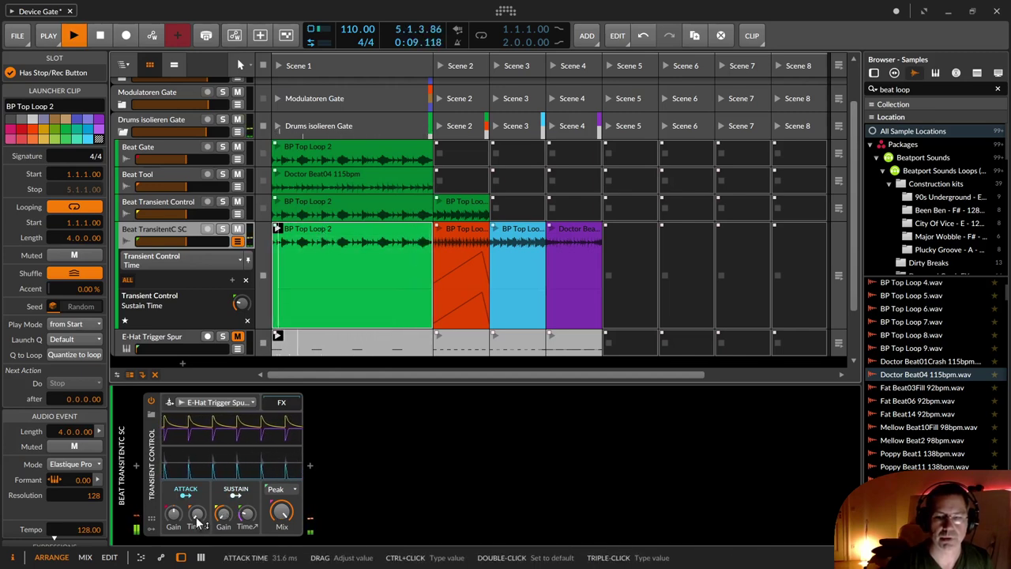
# - Raise the sidechained Transient Control's sustain time to 191 ms and launch the track's Scene 2 and Scene 3 BP Top Loop clips in turn
pyautogui.moveTo(196, 517); pyautogui.dragTo(196, 493)
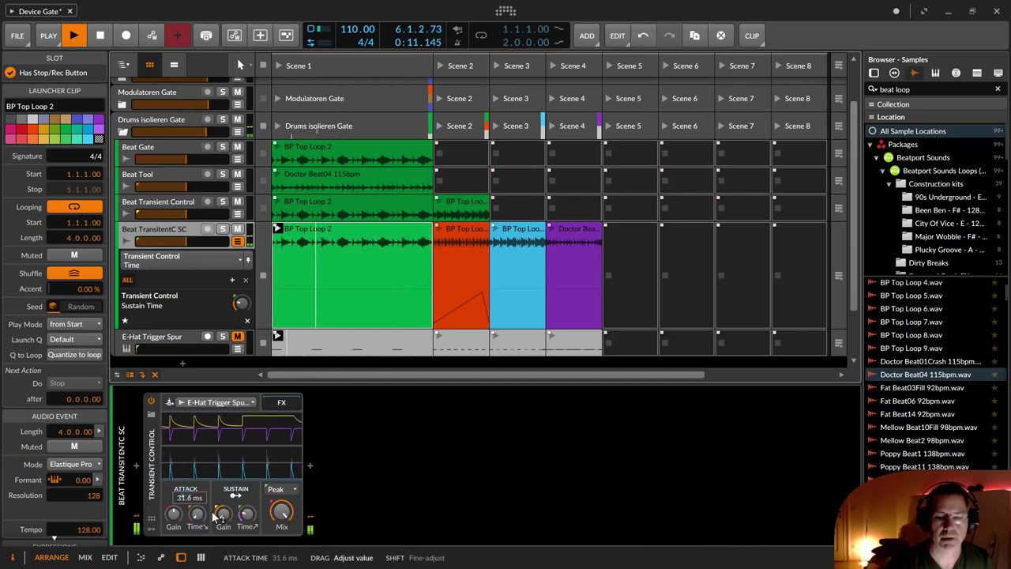
pyautogui.moveTo(247, 514)
pyautogui.mouseDown()
pyautogui.moveTo(247, 498)
pyautogui.moveTo(195, 516)
pyautogui.moveTo(244, 511)
pyautogui.mouseUp()
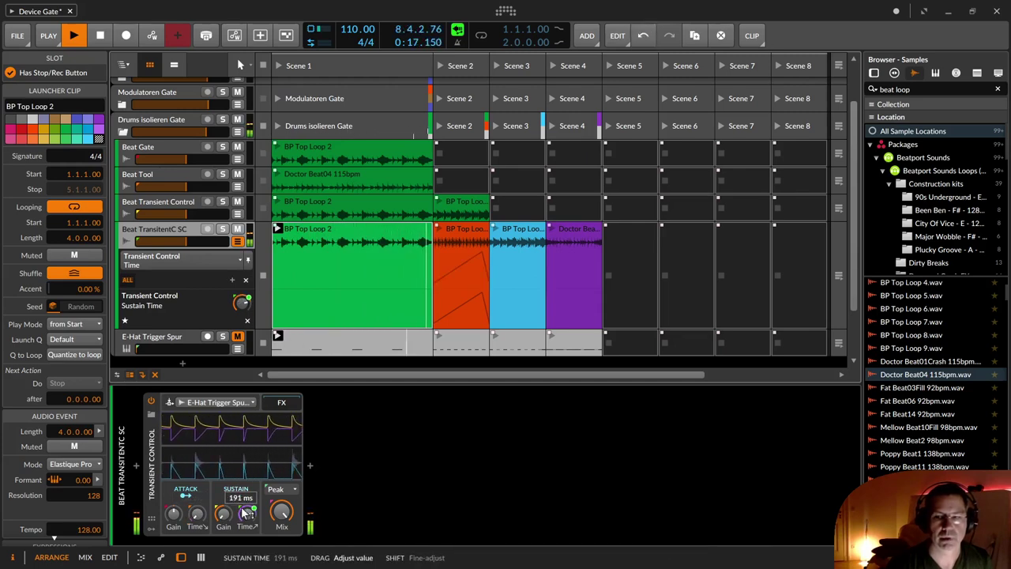
pyautogui.click(442, 226)
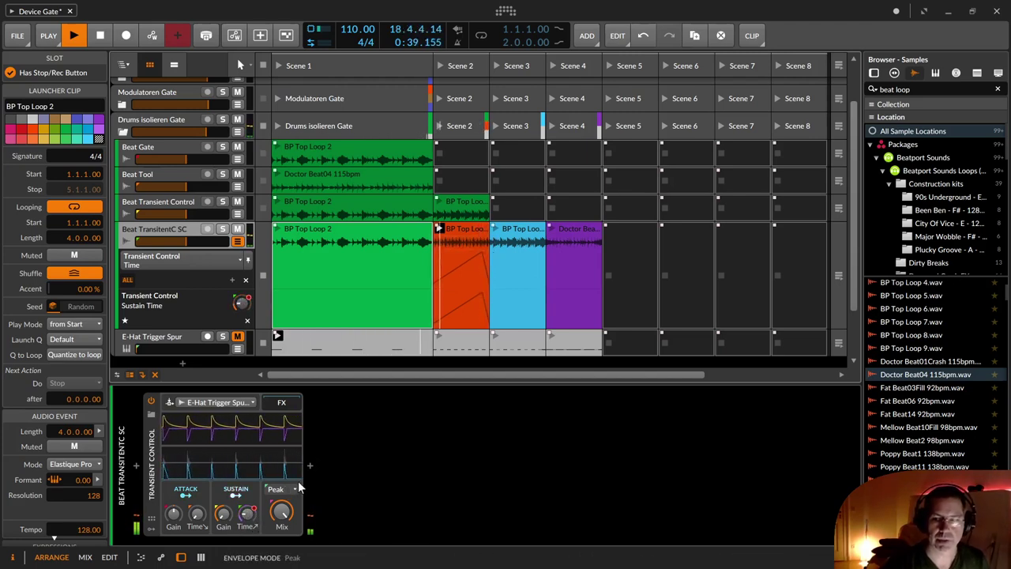
pyautogui.click(501, 232)
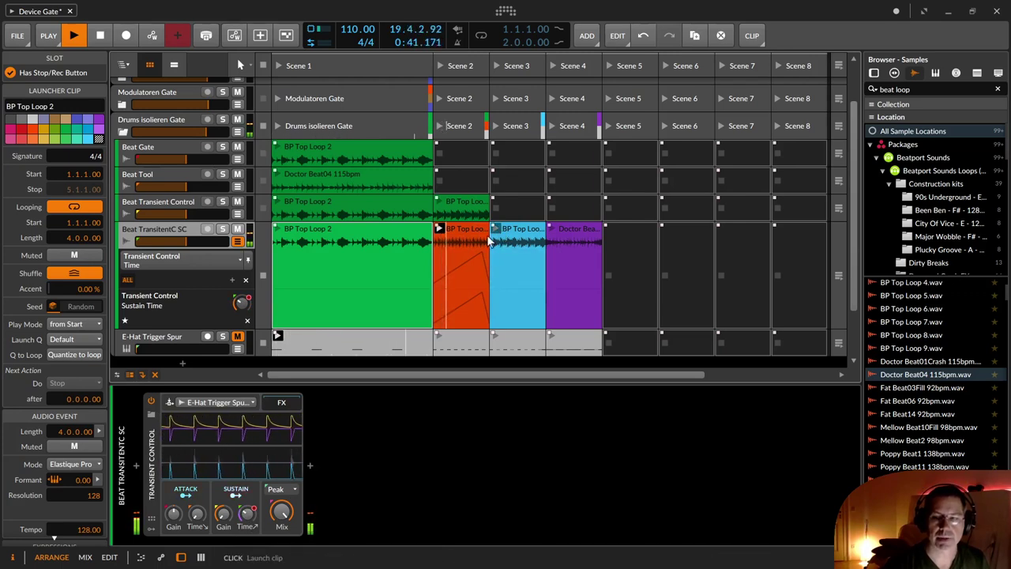
# - Vary the sidechained Transient Control's sustain time from 31.6 ms up to 138 ms and bring the attack gain back to 0 %
pyautogui.moveTo(251, 517); pyautogui.dragTo(251, 537)
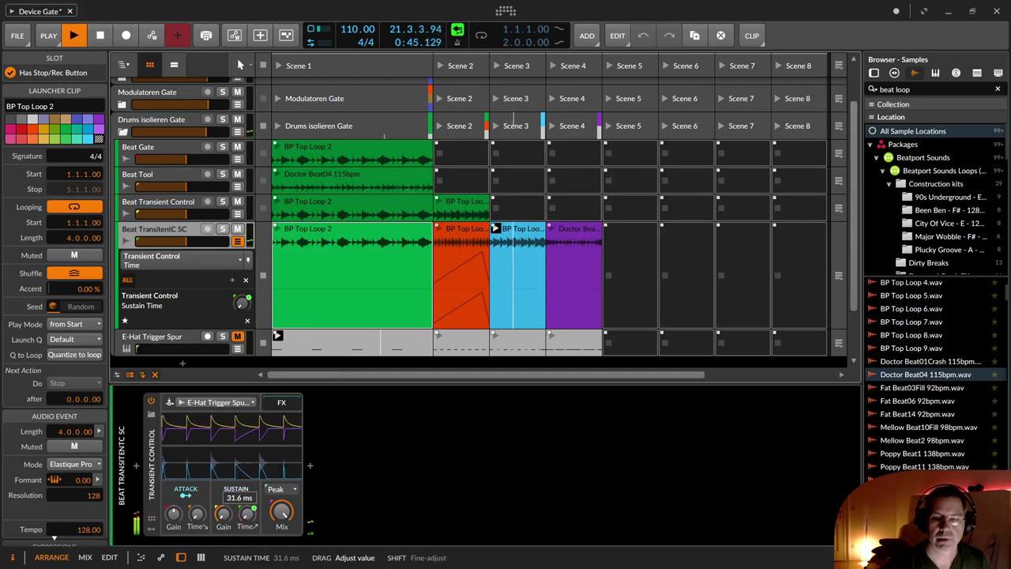
pyautogui.moveTo(173, 513); pyautogui.dragTo(175, 535)
pyautogui.moveTo(245, 515); pyautogui.dragTo(245, 498)
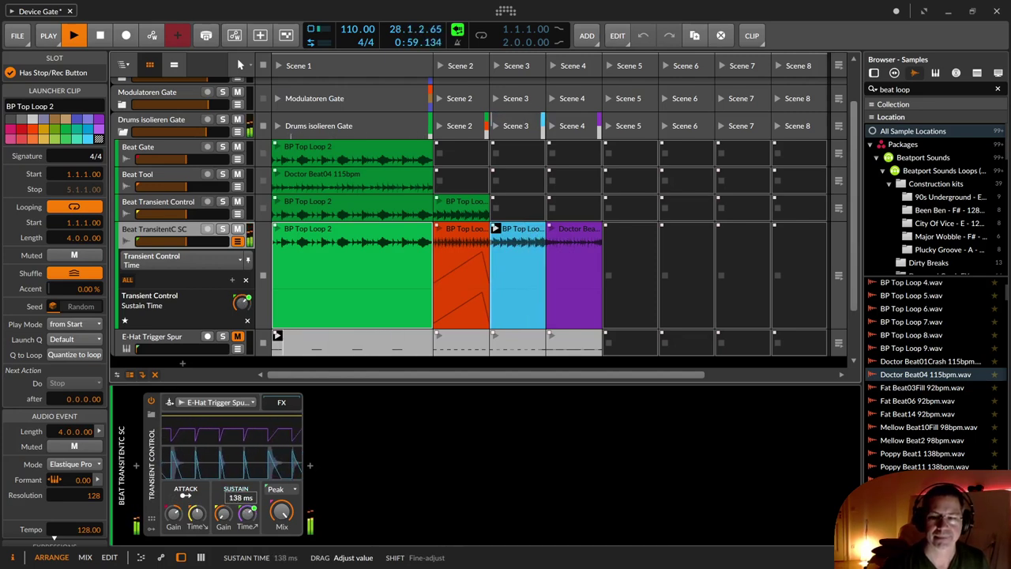
pyautogui.click(176, 515)
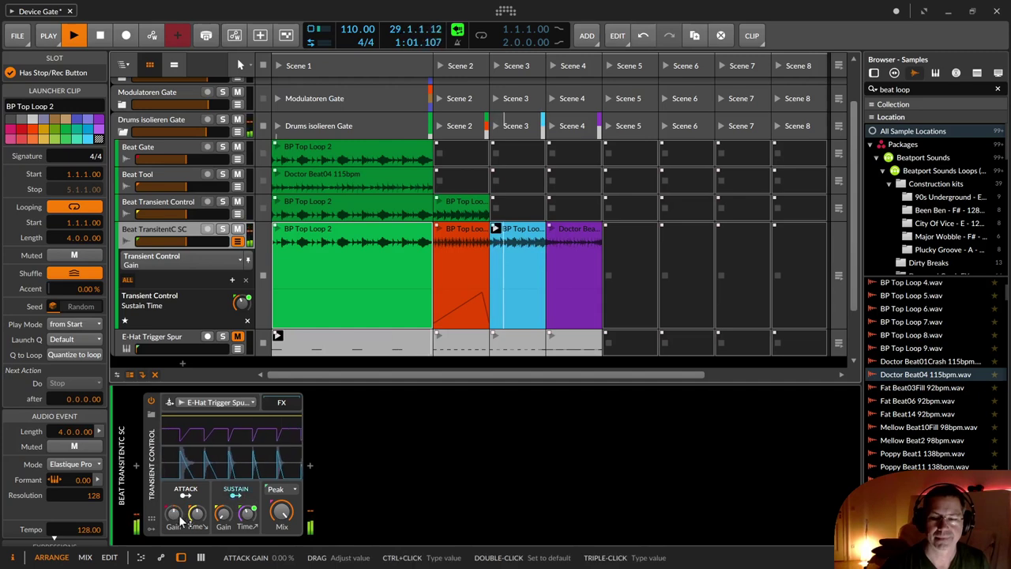
# - Play the track's Scene 4 Doctor Beat clip, adjust the sustain time to 127 ms and on to 296 ms, and stop playback
pyautogui.click(246, 514)
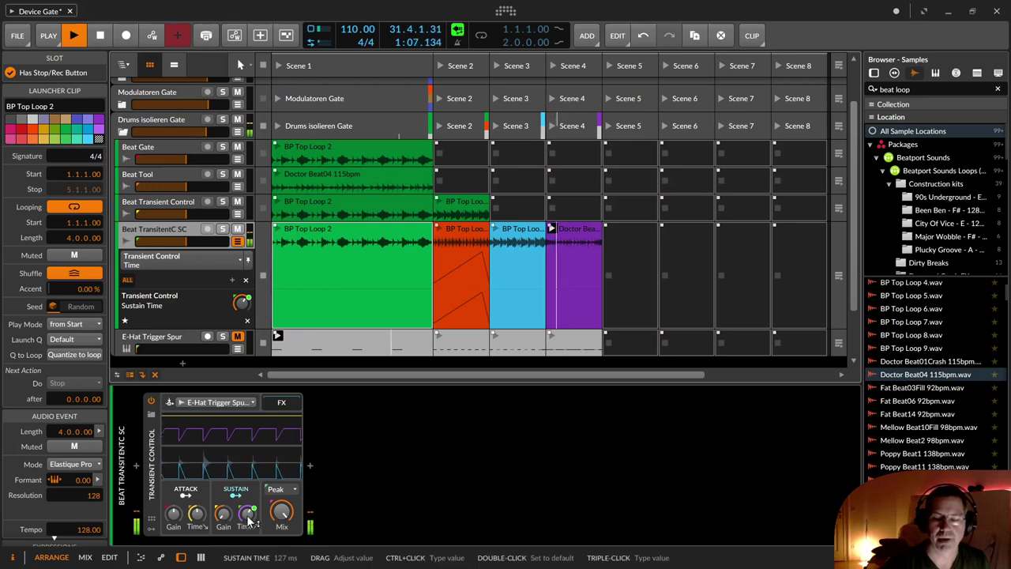
pyautogui.moveTo(249, 519); pyautogui.dragTo(250, 541)
pyautogui.moveTo(247, 514)
pyautogui.mouseDown()
pyautogui.moveTo(247, 489)
pyautogui.moveTo(246, 520)
pyautogui.mouseUp()
pyautogui.press('space')
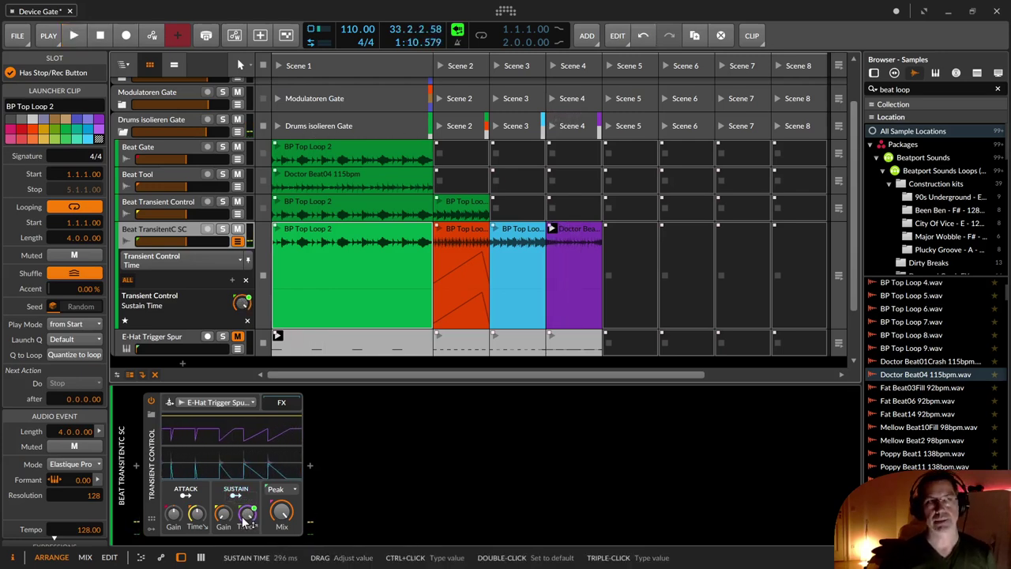